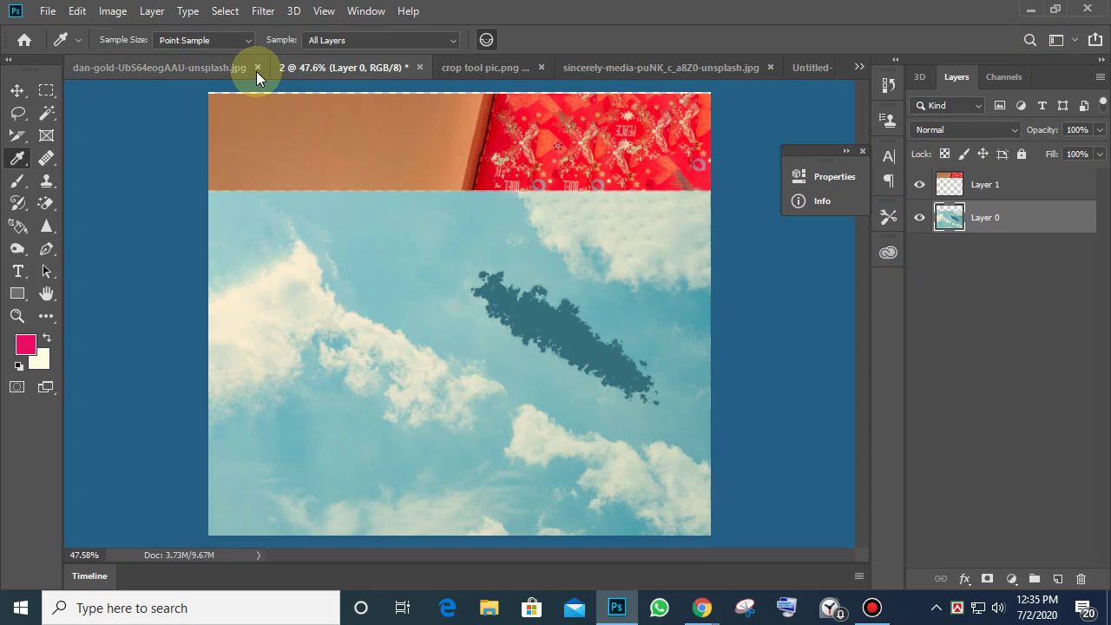
Look through the open documents from the dan-gold sky image to the sincerely-media photo.
{"action": "left_click", "coordinate": [622, 251]}
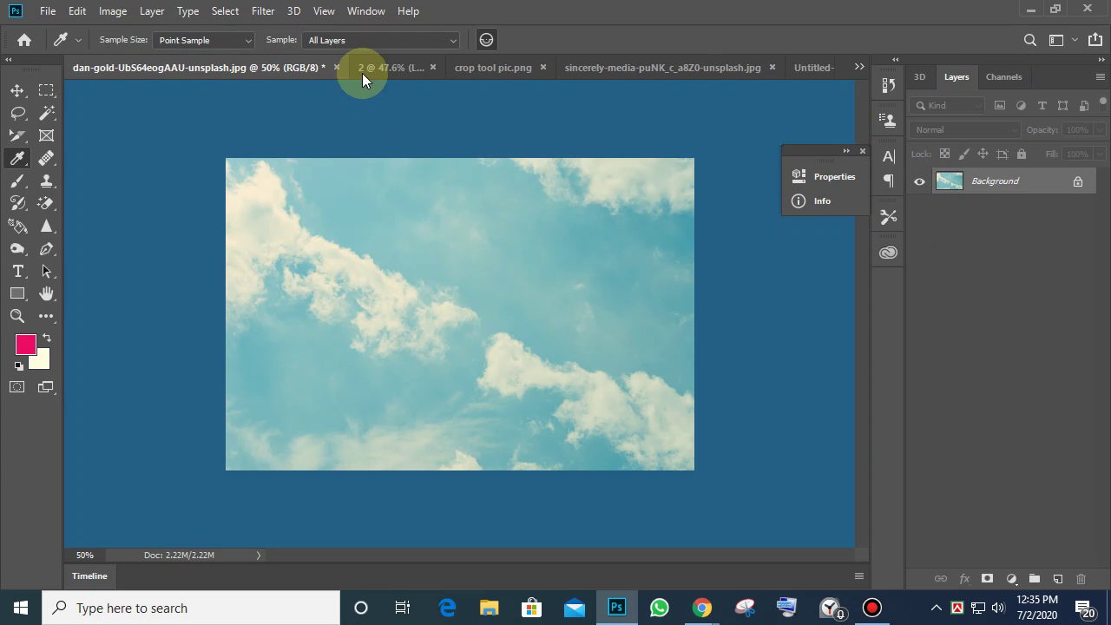
{"action": "left_click", "coordinate": [405, 68]}
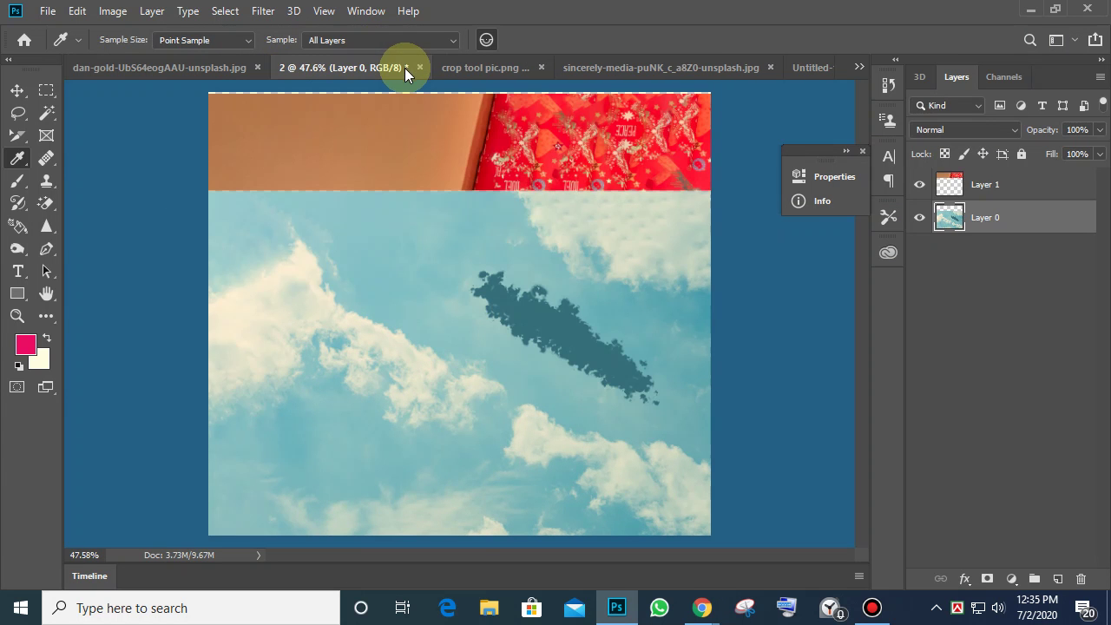
{"action": "left_click", "coordinate": [503, 67]}
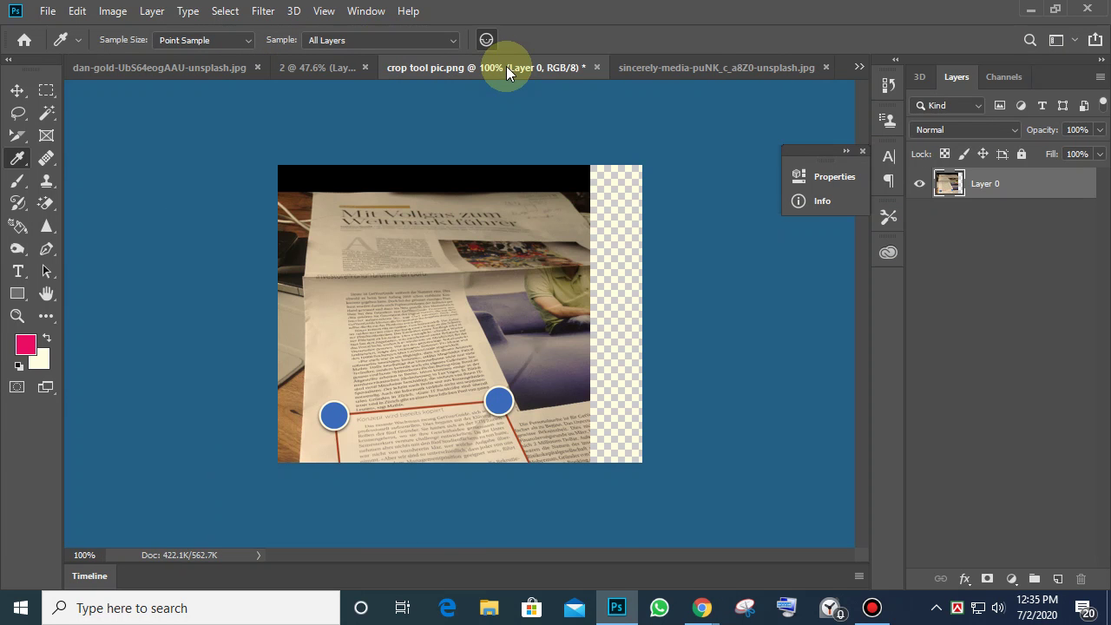
{"action": "left_click", "coordinate": [652, 66]}
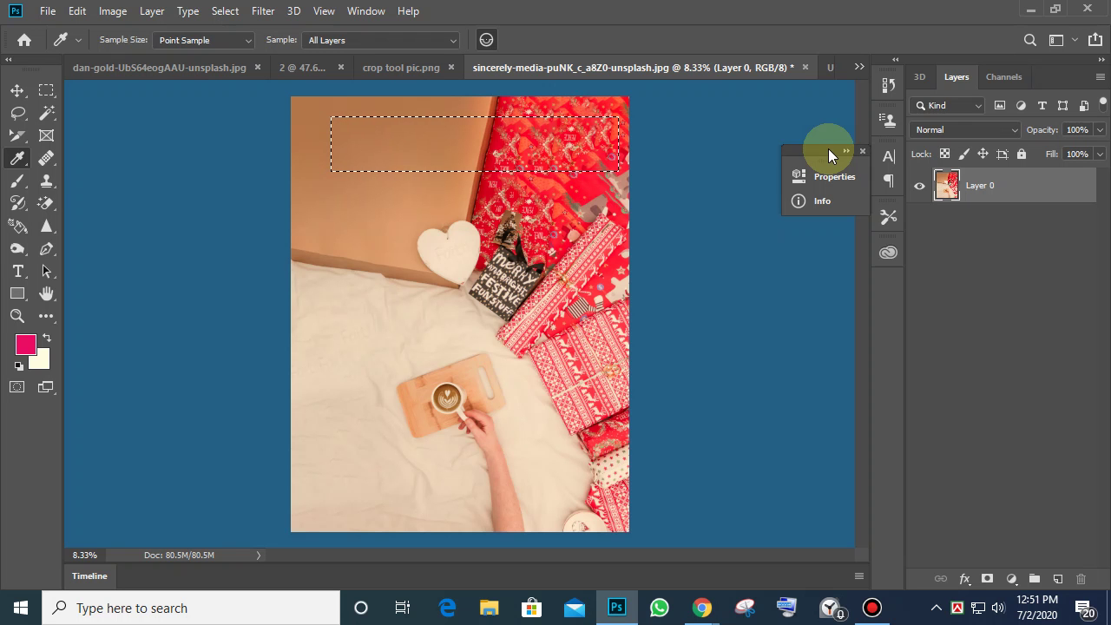
Switch to Bandicam, pause the screen recording and minimize the recorder window.
{"action": "left_click", "coordinate": [872, 608]}
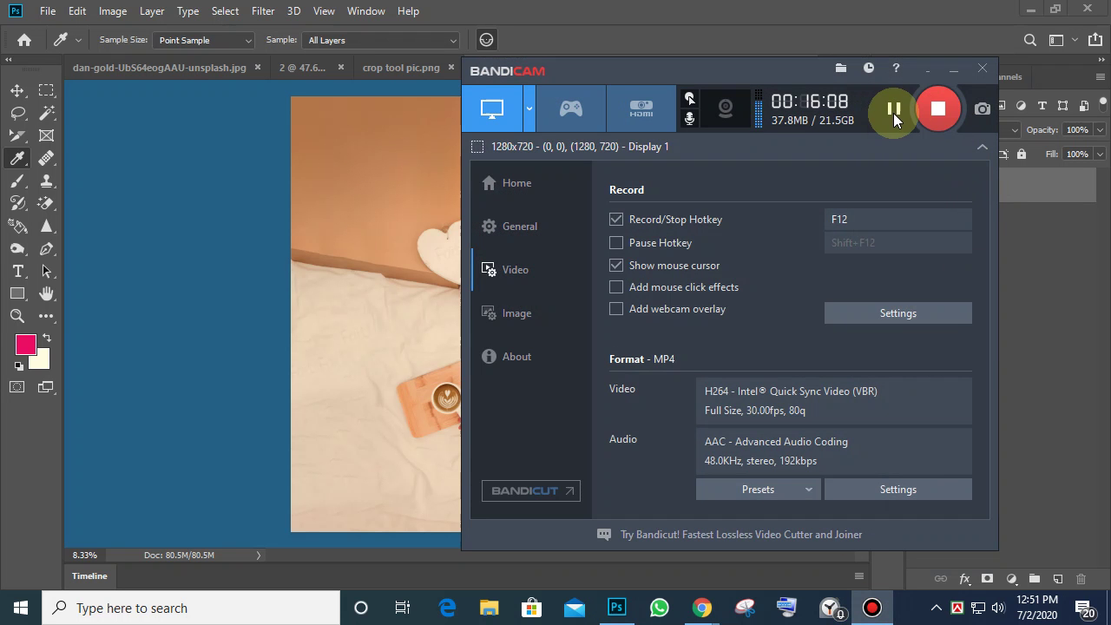
{"action": "left_click", "coordinate": [893, 108]}
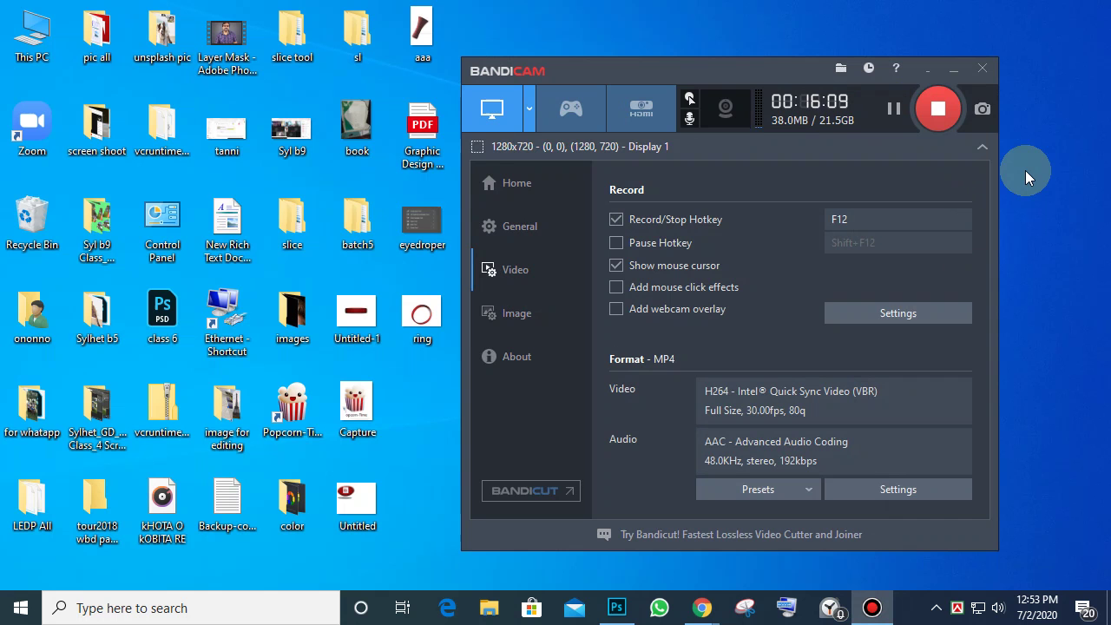
{"action": "left_click", "coordinate": [953, 69]}
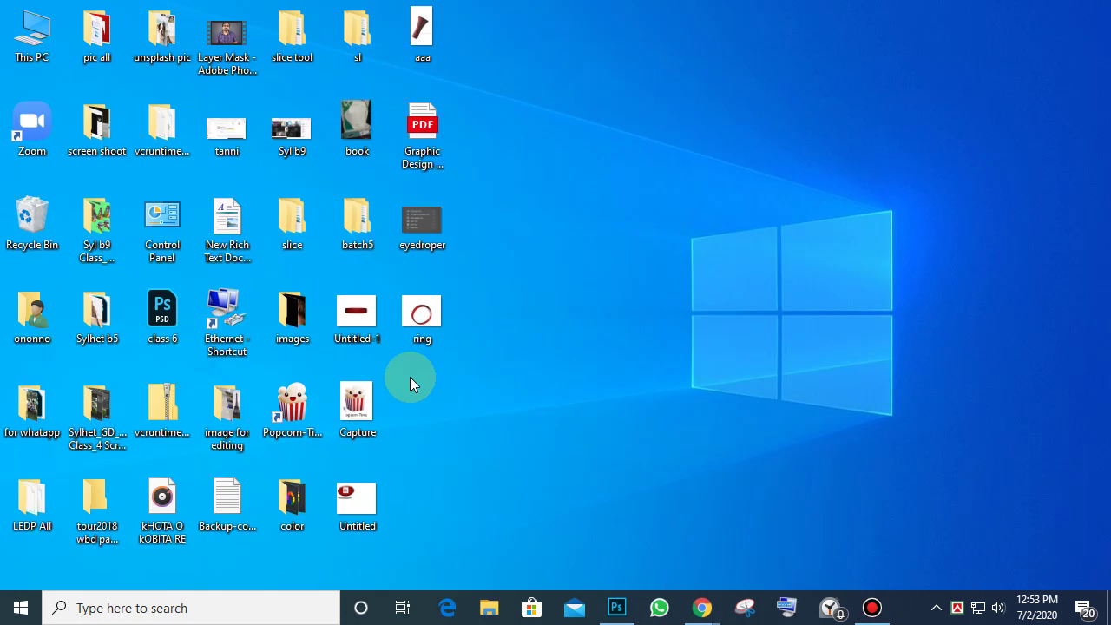
Look through the alphabetical list of apps installed on the computer.
{"action": "left_click", "coordinate": [20, 613]}
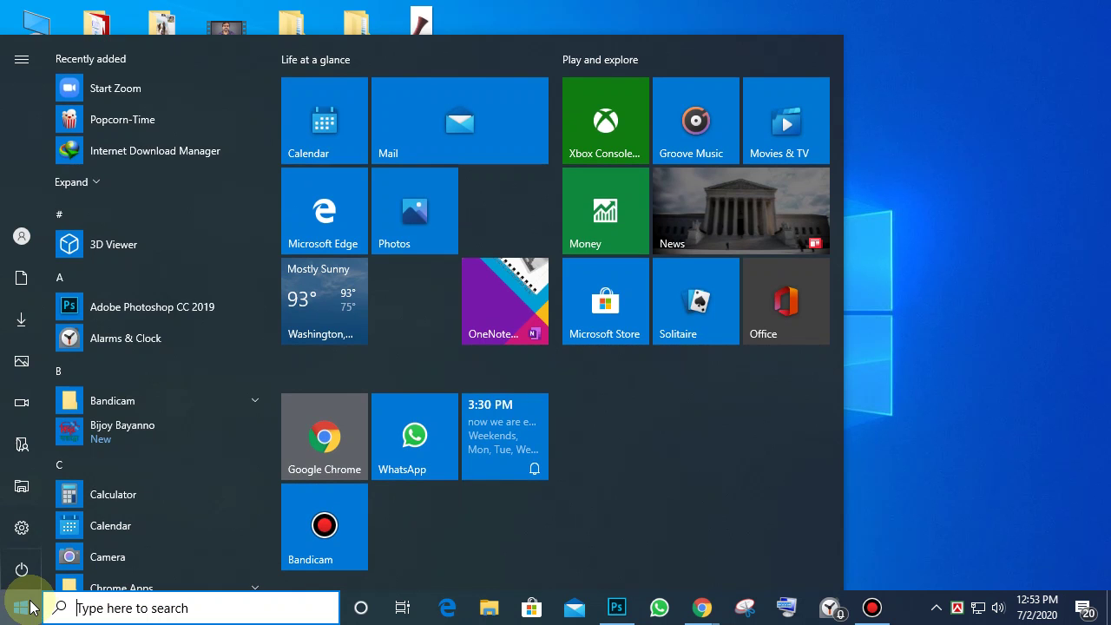
{"action": "mouse_move", "coordinate": [24, 514]}
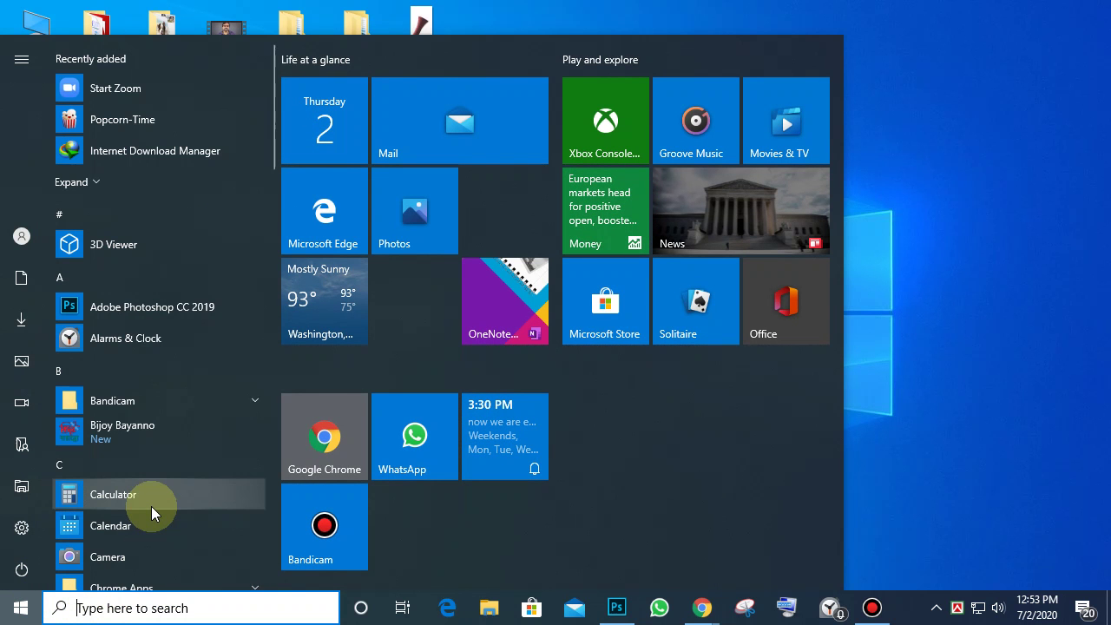
{"action": "scroll", "coordinate": [152, 506], "scroll_direction": "down", "scroll_amount": 4}
{"action": "scroll", "coordinate": [151, 506], "scroll_direction": "down", "scroll_amount": 4}
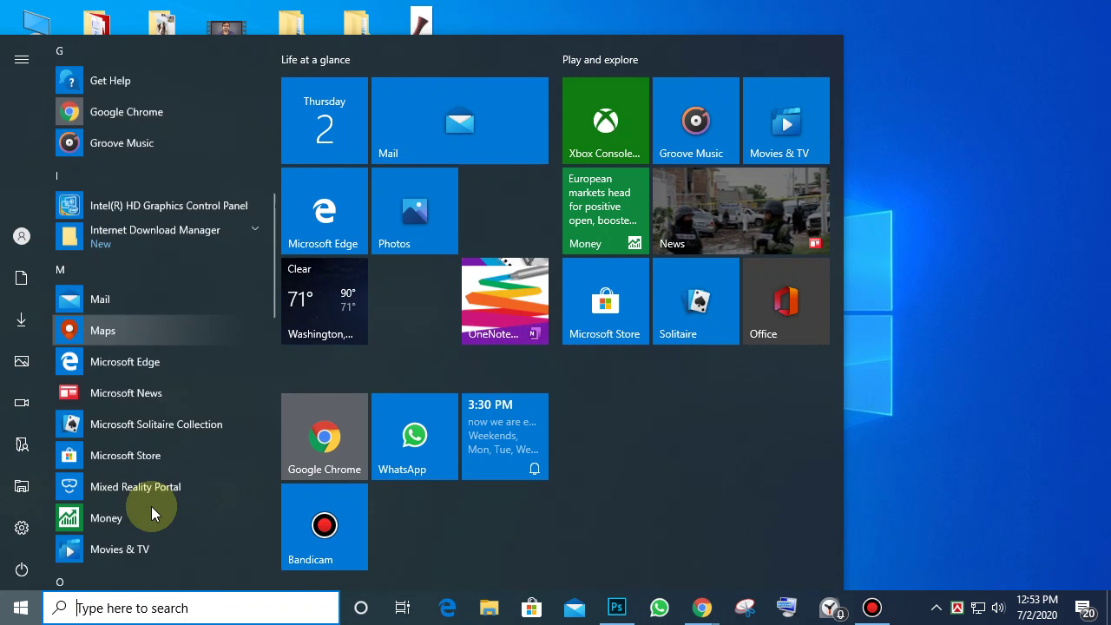
{"action": "scroll", "coordinate": [151, 506], "scroll_direction": "down", "scroll_amount": 1}
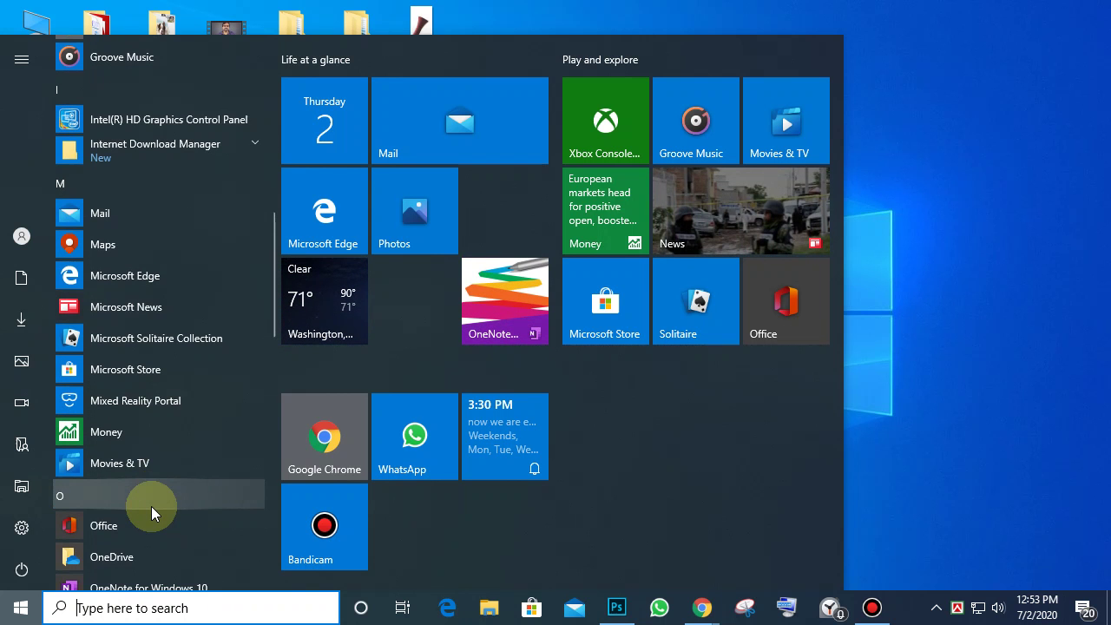
{"action": "scroll", "coordinate": [151, 506], "scroll_direction": "up", "scroll_amount": 1}
{"action": "scroll", "coordinate": [151, 506], "scroll_direction": "down", "scroll_amount": 3}
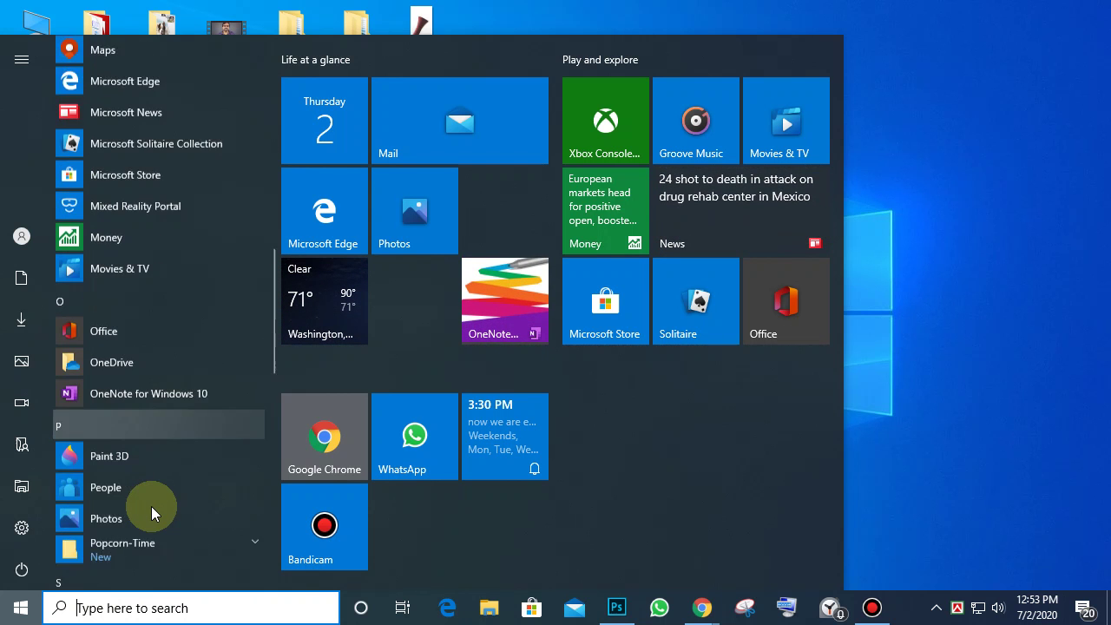
{"action": "scroll", "coordinate": [151, 506], "scroll_direction": "down", "scroll_amount": 3}
{"action": "scroll", "coordinate": [151, 506], "scroll_direction": "down", "scroll_amount": 5}
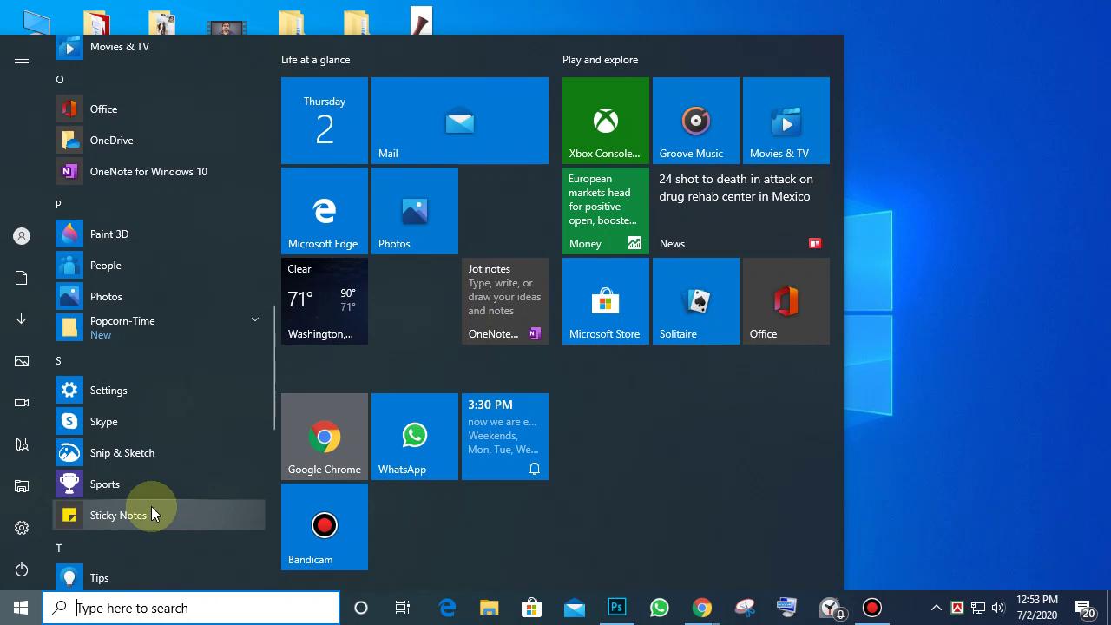
Search Windows for "office" and close the search results.
{"action": "type", "text": "o"}
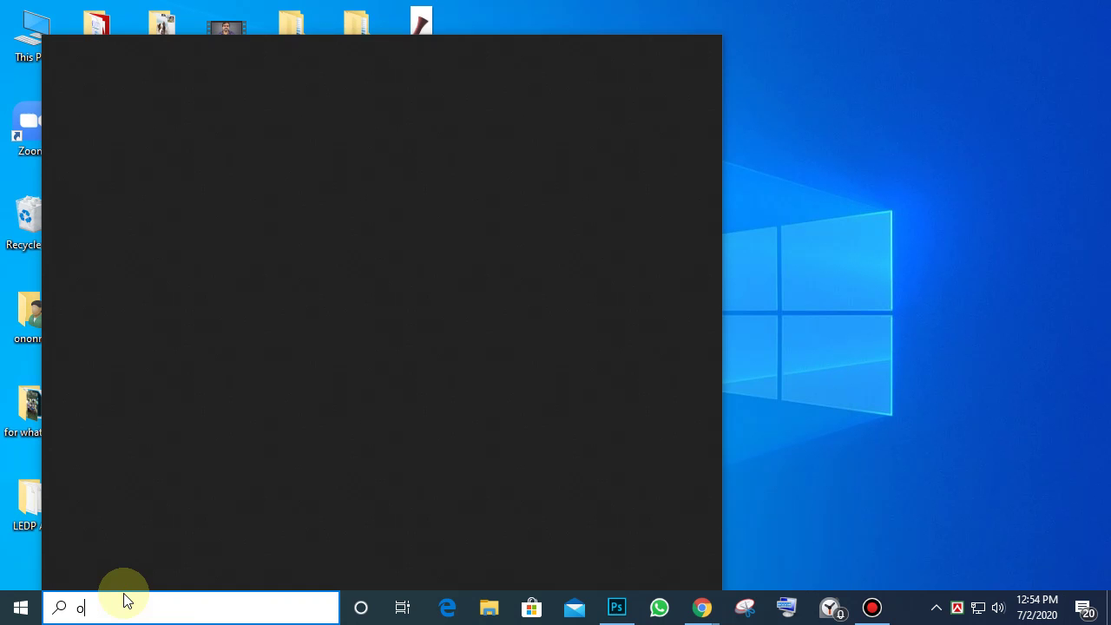
{"action": "type", "text": "ffice"}
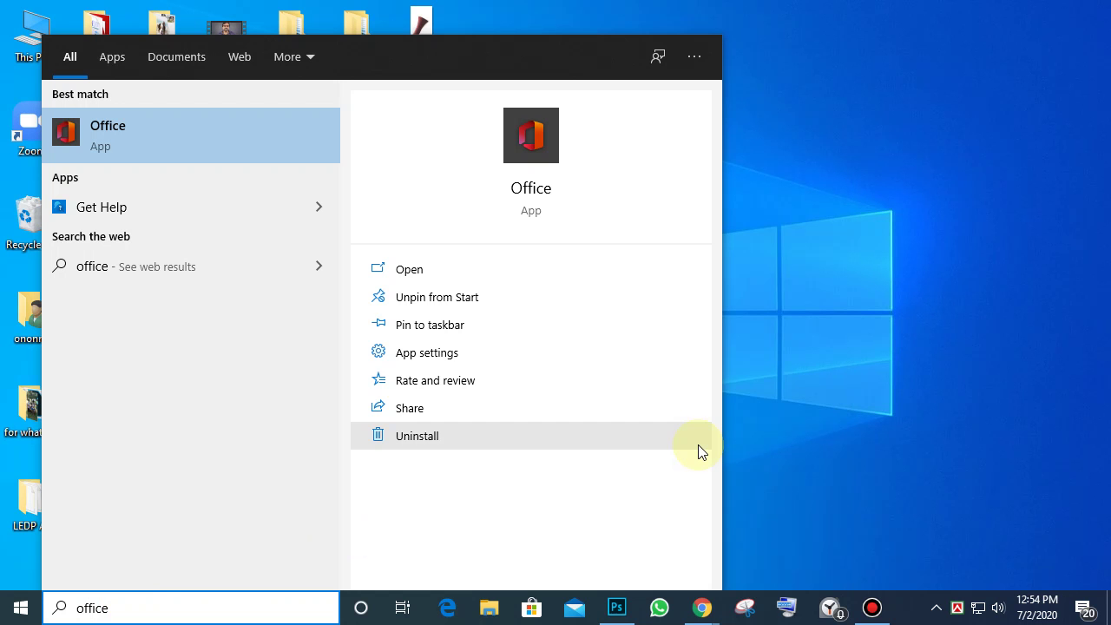
{"action": "left_click", "coordinate": [766, 105]}
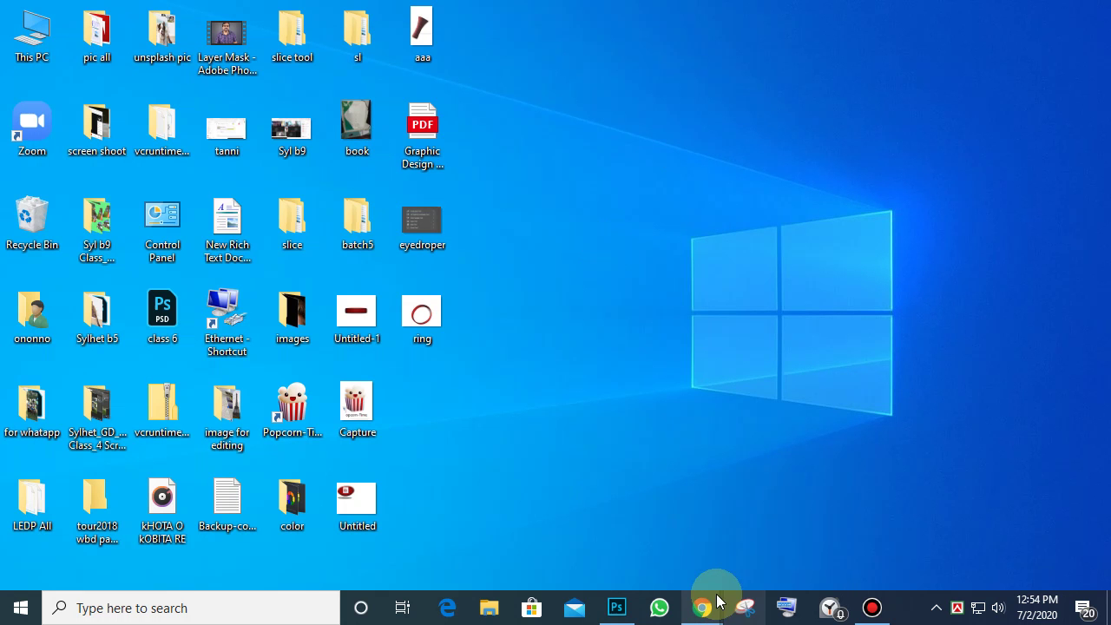
Switch to Chrome and search Google for "power bi download" in a new browser tab.
{"action": "left_click", "coordinate": [617, 607]}
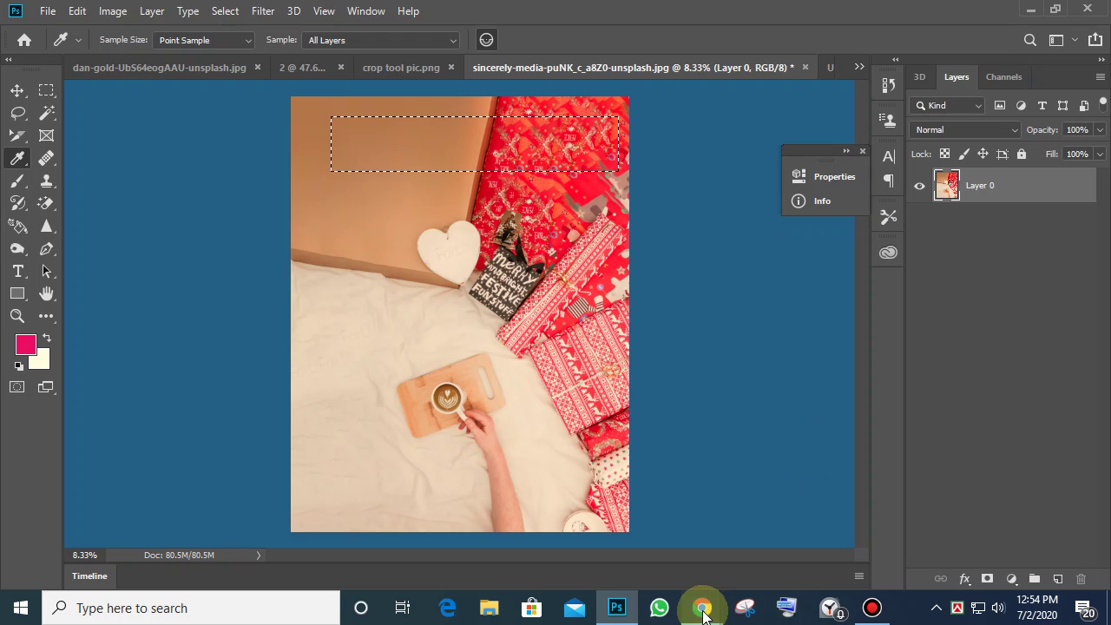
{"action": "left_click", "coordinate": [637, 529]}
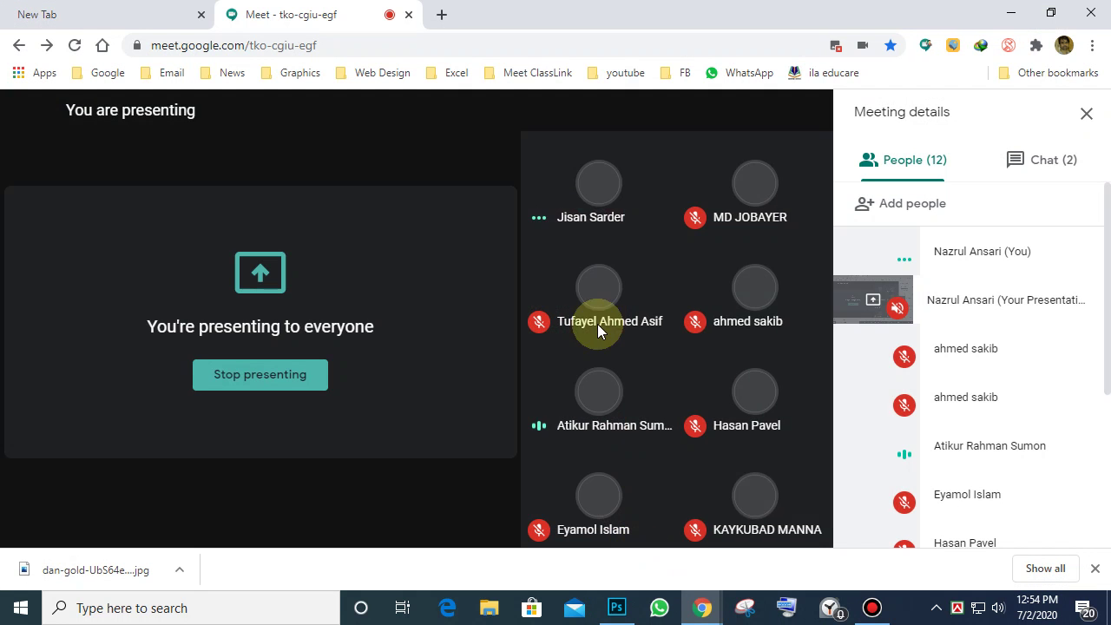
{"action": "left_click", "coordinate": [441, 14]}
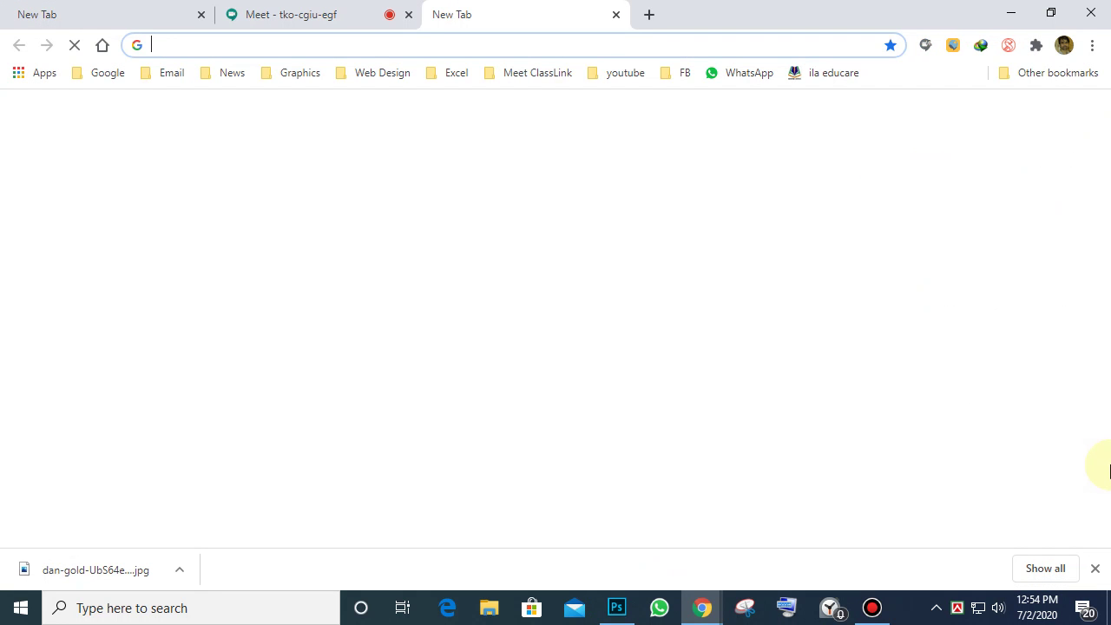
{"action": "type", "text": "power"}
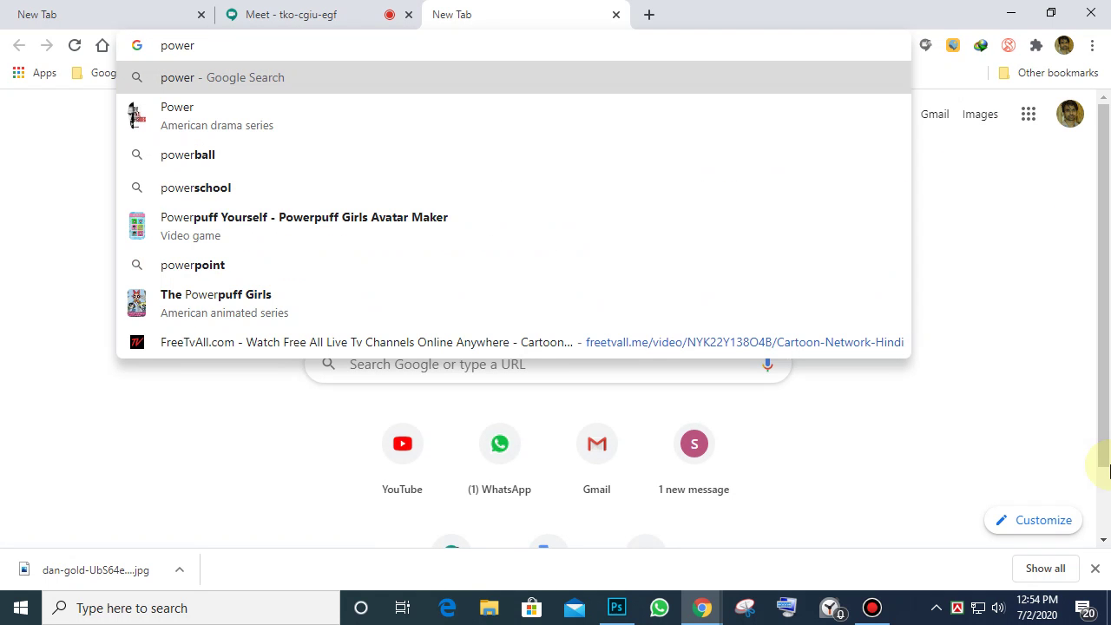
{"action": "type", "text": " BI"}
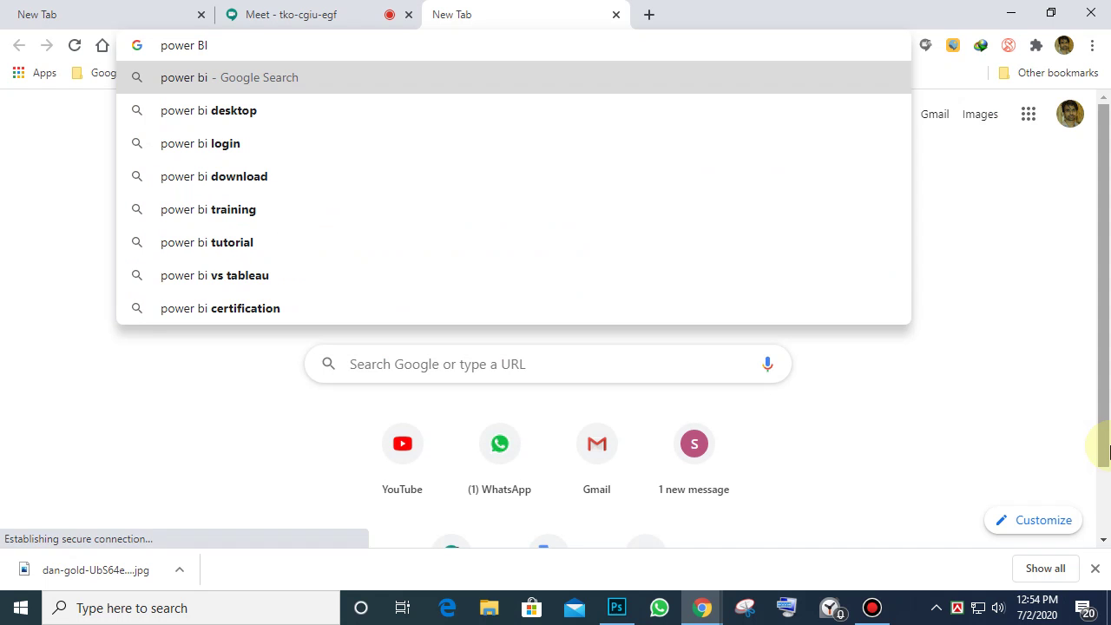
{"action": "left_click", "coordinate": [302, 177]}
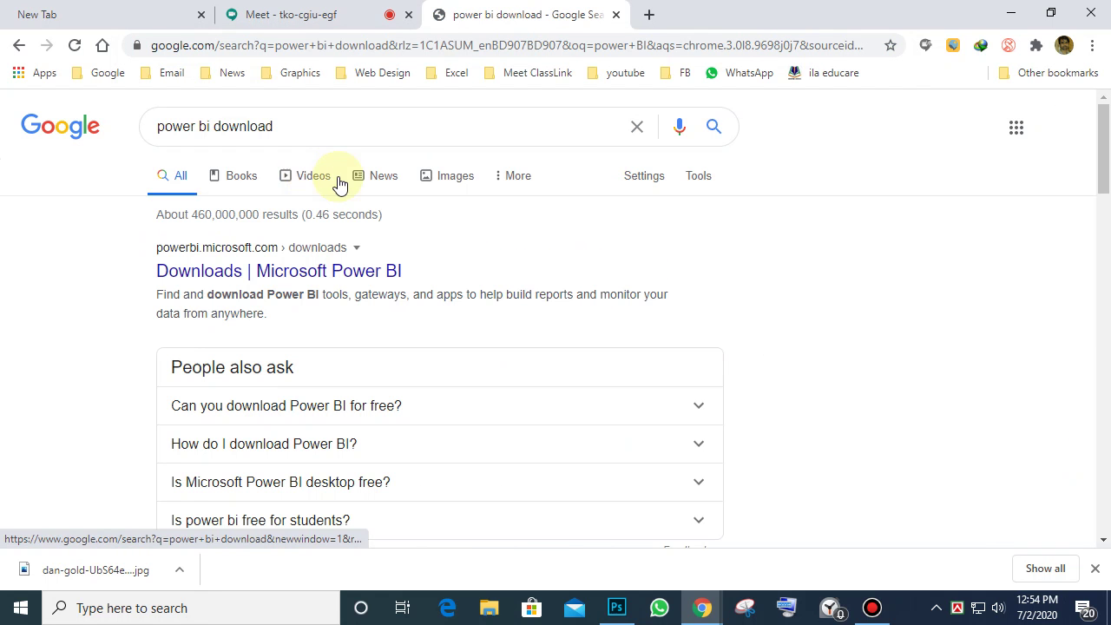
Examine the Google results for the Power BI download, including the videos, images, app listings and related searches.
{"action": "scroll", "coordinate": [551, 268], "scroll_direction": "down", "scroll_amount": 3}
{"action": "scroll", "coordinate": [550, 268], "scroll_direction": "up", "scroll_amount": 3}
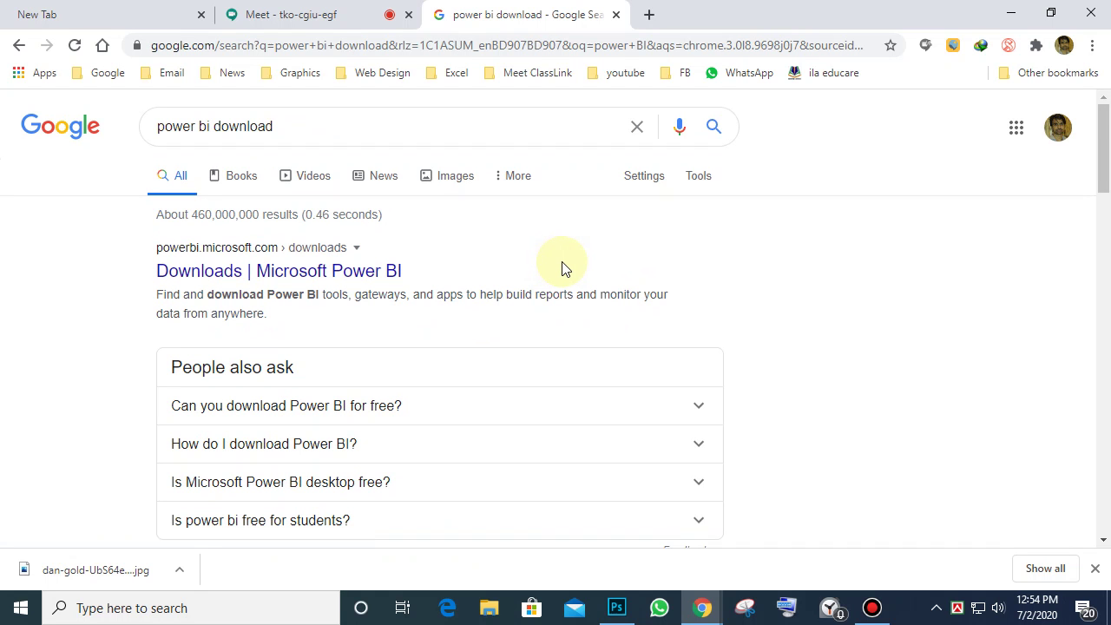
{"action": "scroll", "coordinate": [563, 268], "scroll_direction": "down", "scroll_amount": 6}
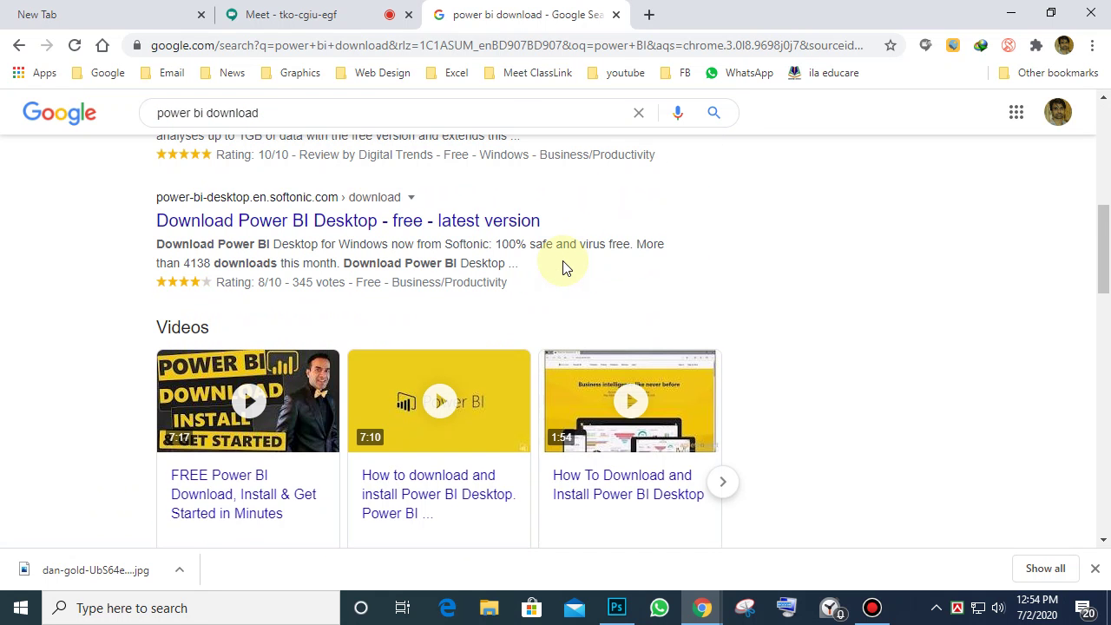
{"action": "scroll", "coordinate": [562, 268], "scroll_direction": "down", "scroll_amount": 1}
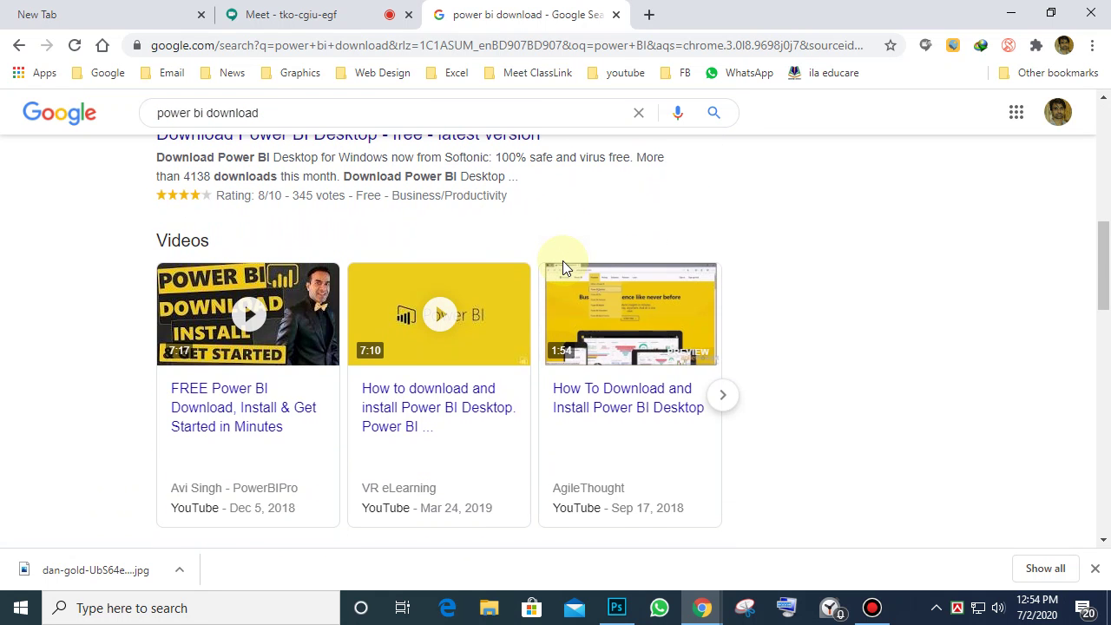
{"action": "scroll", "coordinate": [563, 264], "scroll_direction": "down", "scroll_amount": 5}
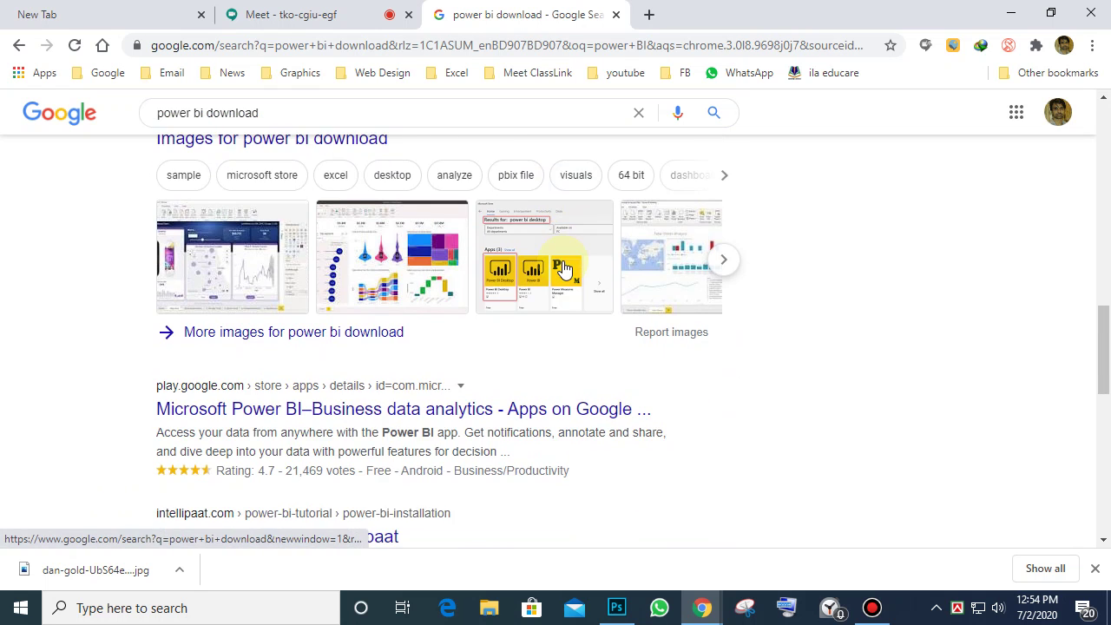
{"action": "scroll", "coordinate": [562, 268], "scroll_direction": "down", "scroll_amount": 1}
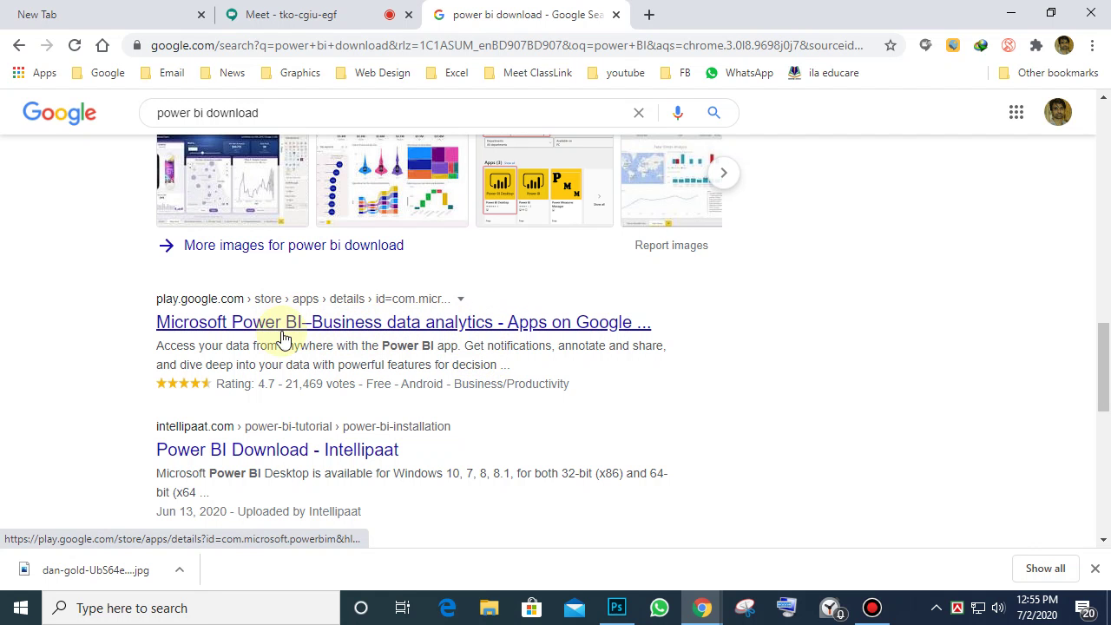
{"action": "scroll", "coordinate": [616, 349], "scroll_direction": "down", "scroll_amount": 3}
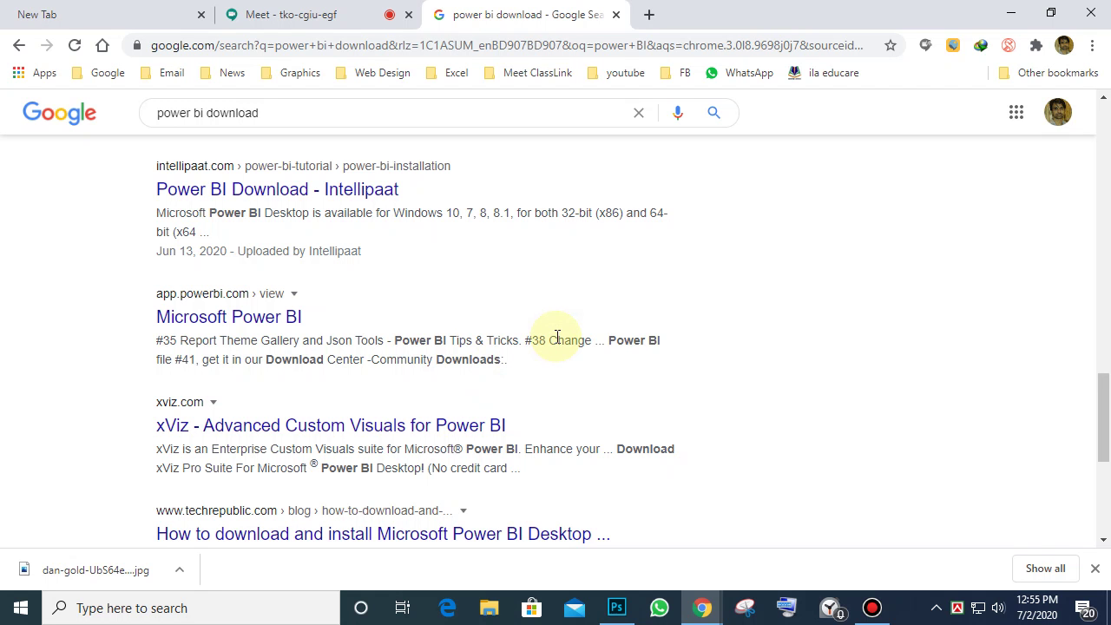
{"action": "scroll", "coordinate": [560, 360], "scroll_direction": "down", "scroll_amount": 3}
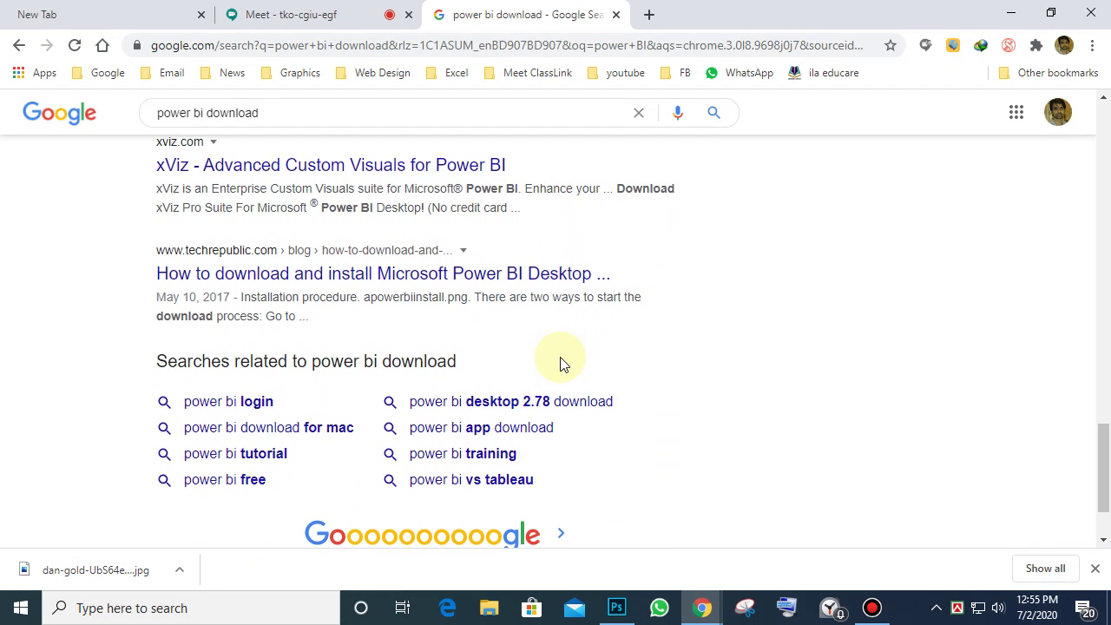
{"action": "scroll", "coordinate": [556, 363], "scroll_direction": "up", "scroll_amount": 4}
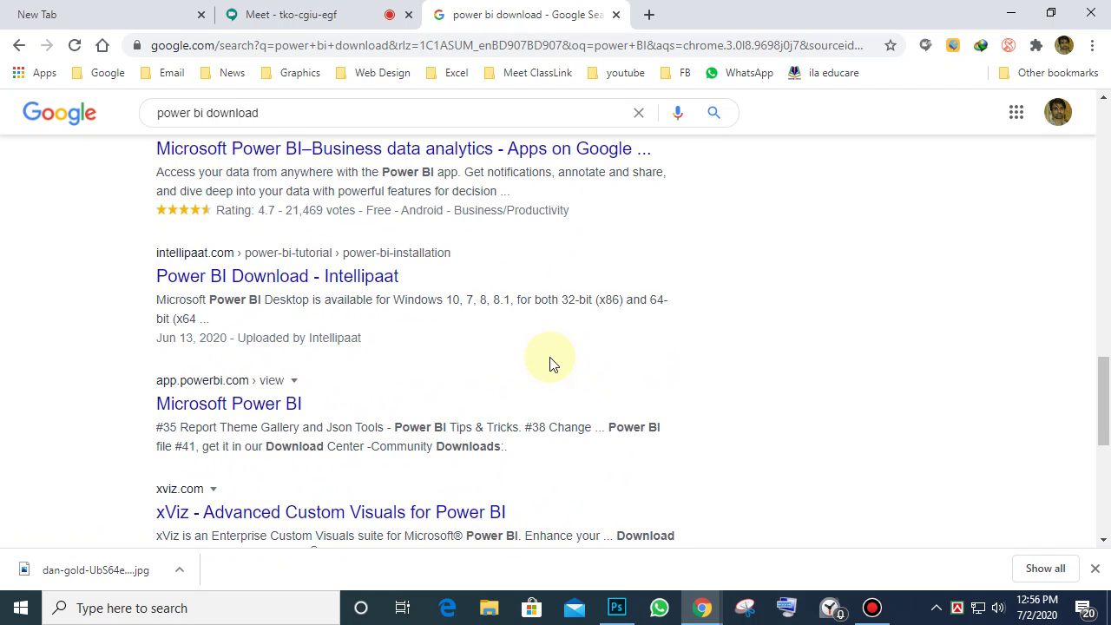
{"action": "scroll", "coordinate": [549, 362], "scroll_direction": "up", "scroll_amount": 2}
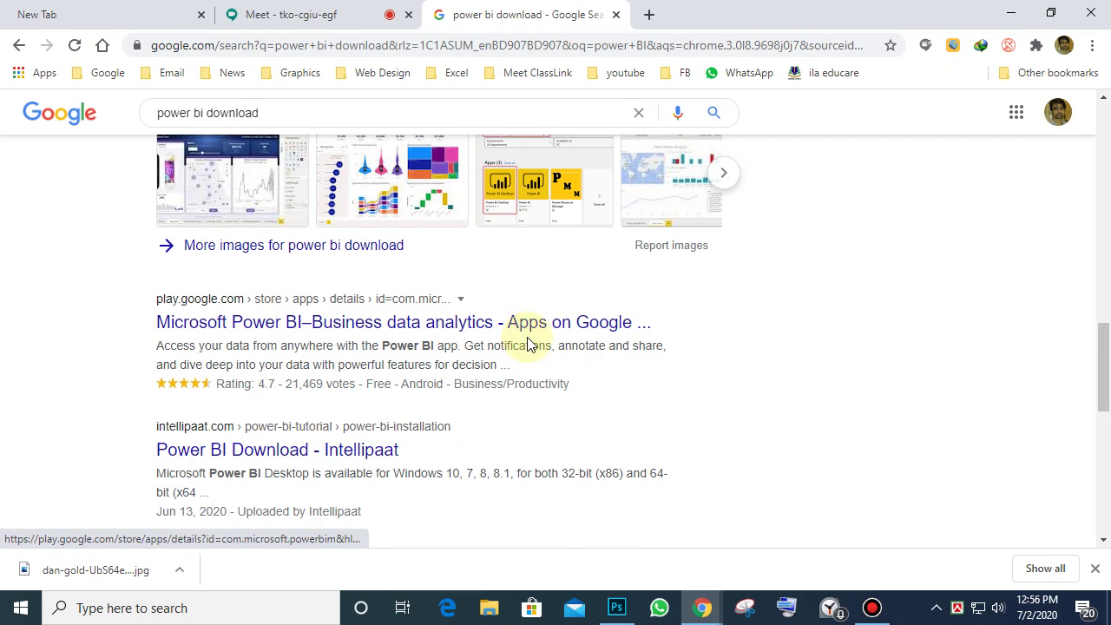
{"action": "scroll", "coordinate": [406, 350], "scroll_direction": "up", "scroll_amount": 3}
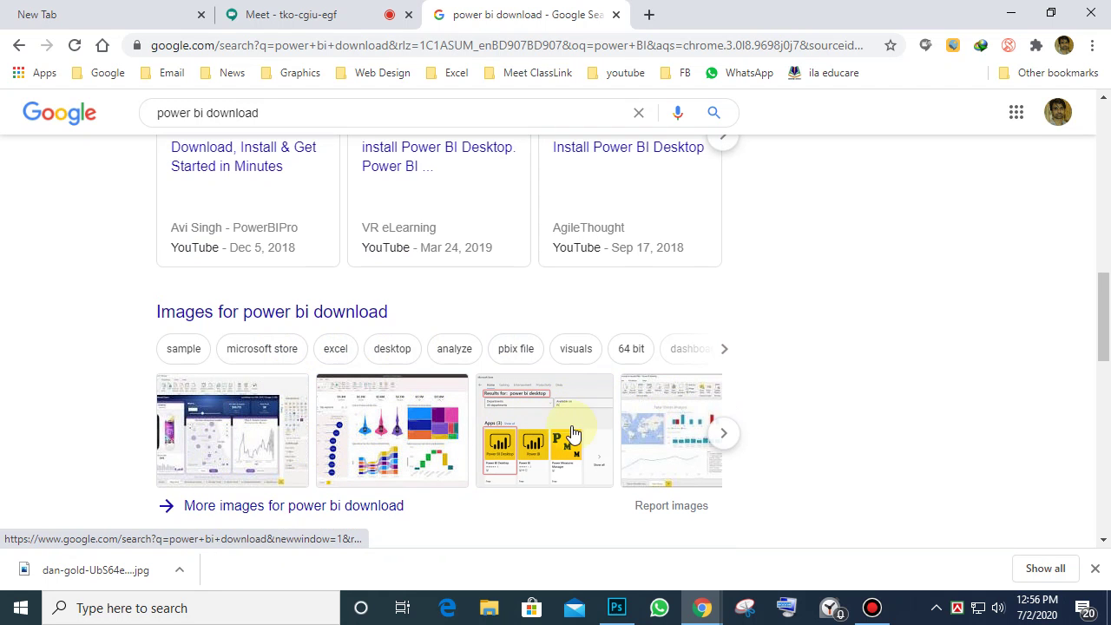
{"action": "scroll", "coordinate": [531, 444], "scroll_direction": "down", "scroll_amount": 5}
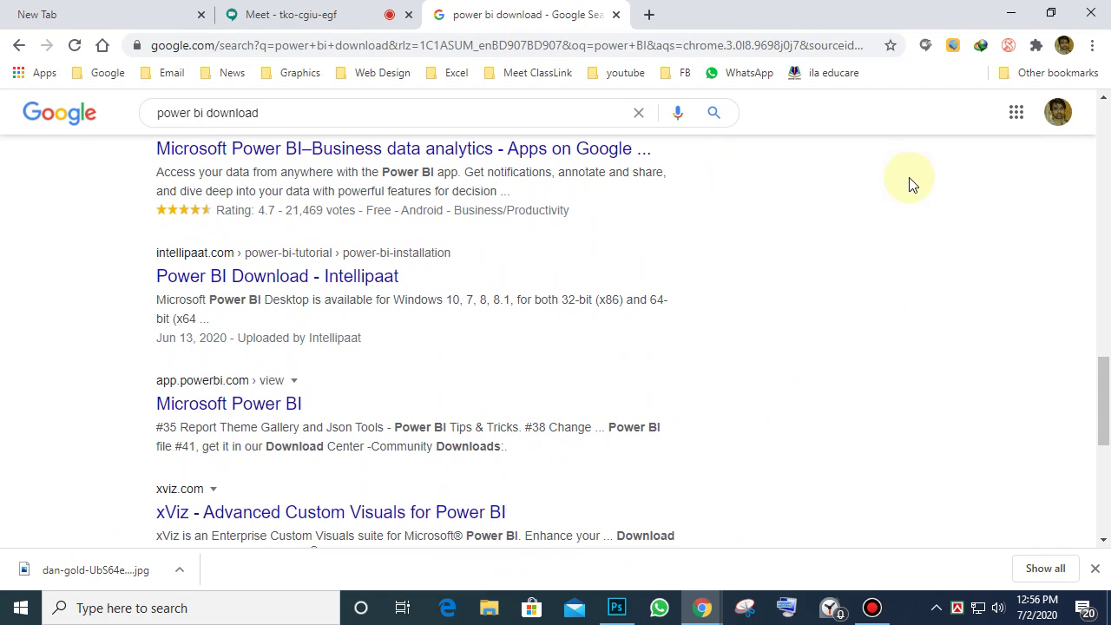
Switch back to Photoshop, review the Eyedropper tool group and choose the Eyedropper Tool.
{"action": "left_click", "coordinate": [1011, 16]}
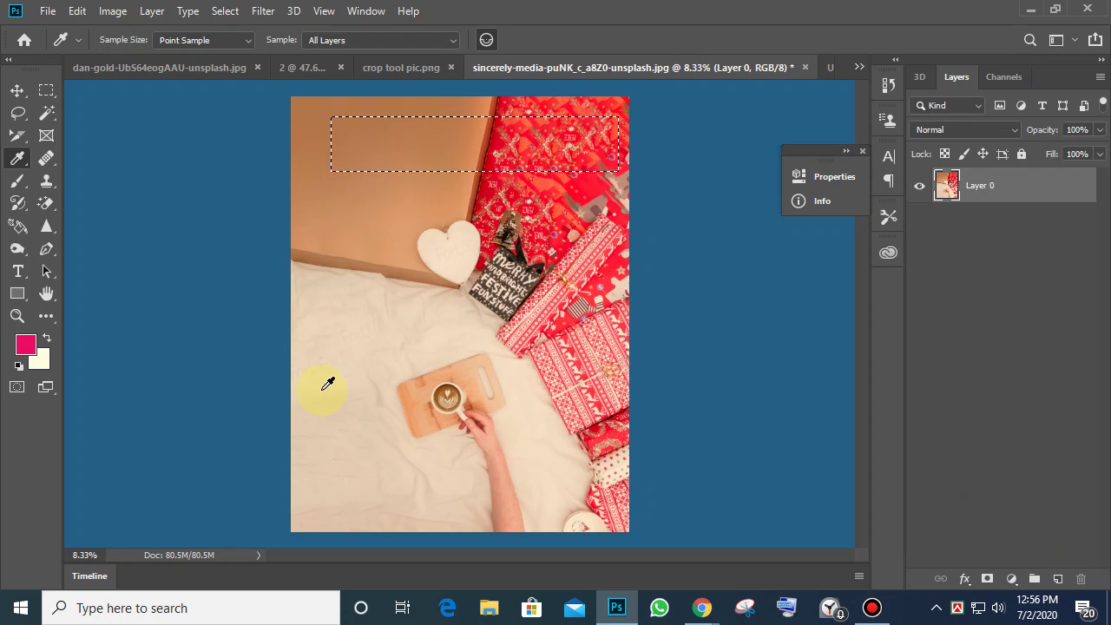
{"action": "right_click", "coordinate": [17, 162]}
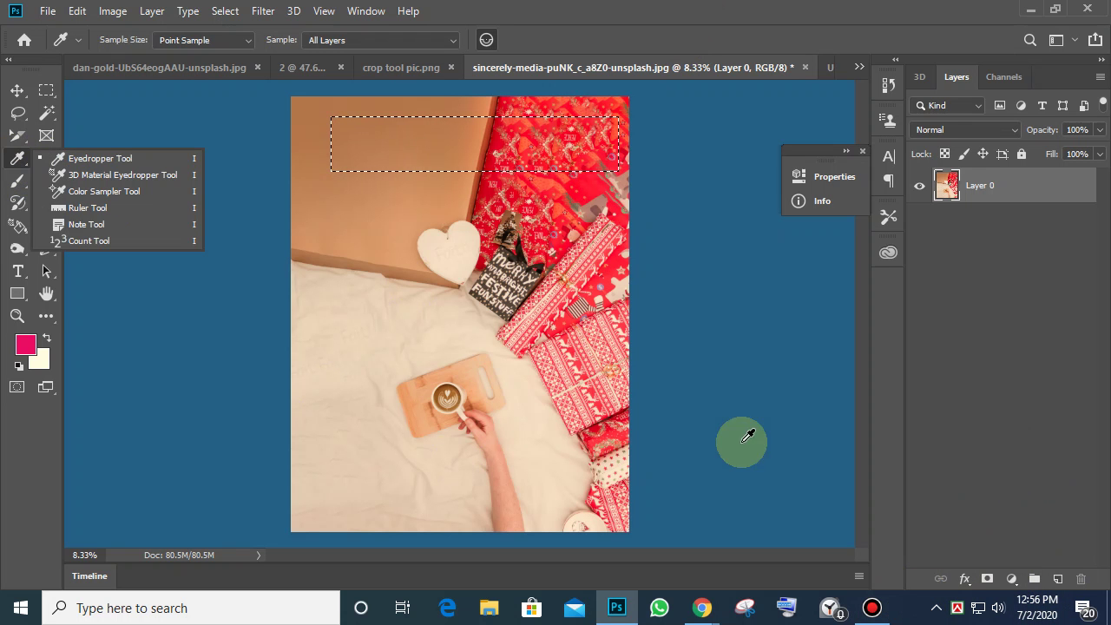
{"action": "left_click", "coordinate": [872, 608]}
{"action": "left_click", "coordinate": [952, 70]}
{"action": "right_click", "coordinate": [19, 161]}
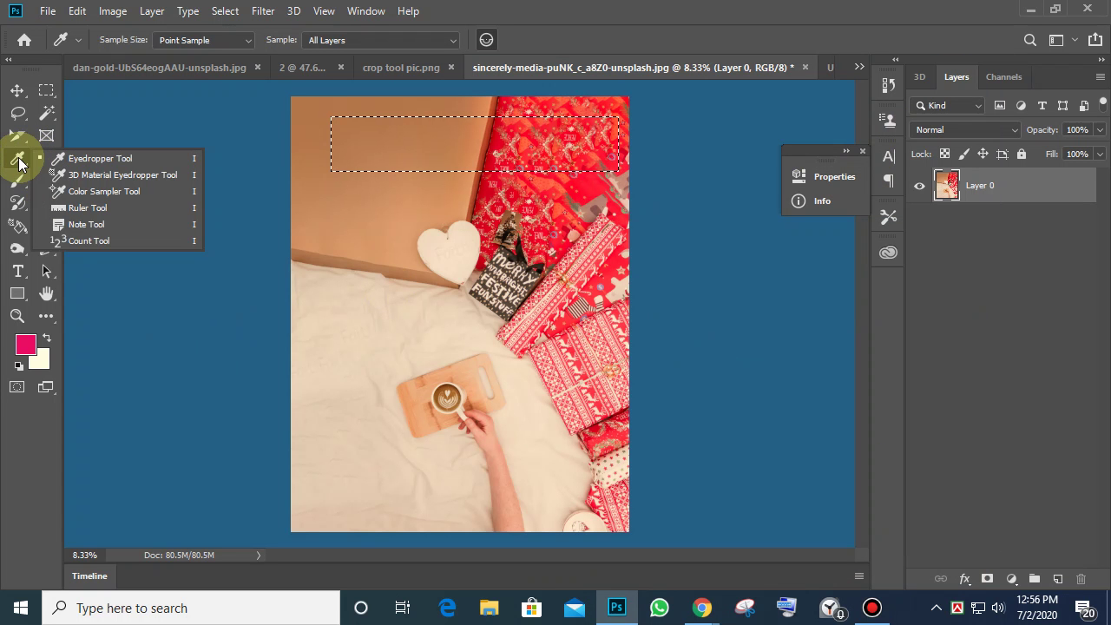
{"action": "left_click", "coordinate": [95, 158]}
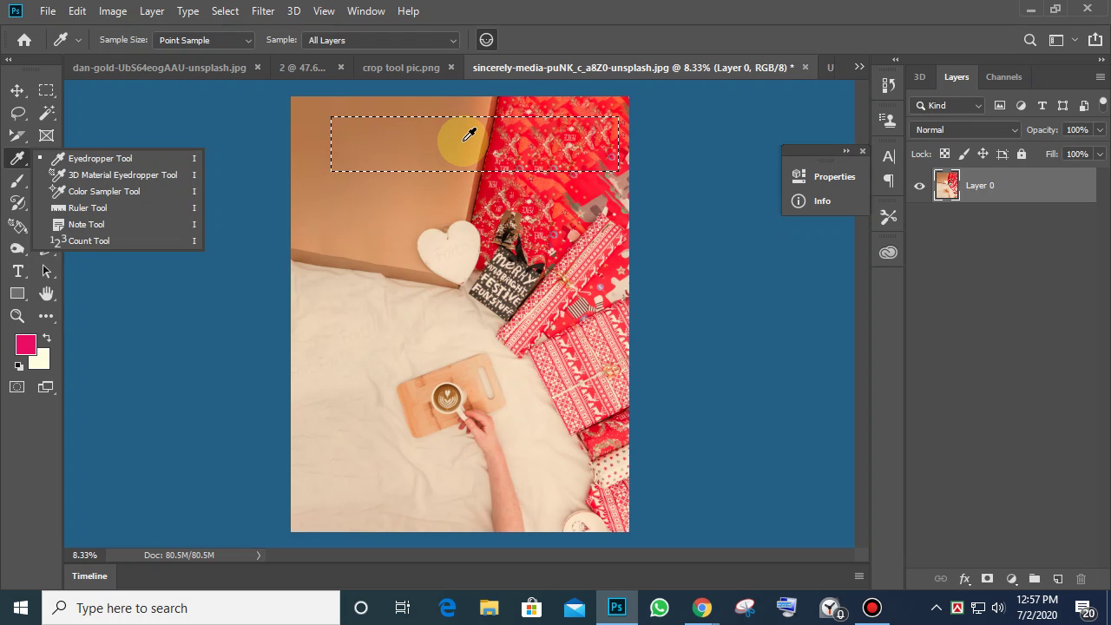
Create a new document from the saved preset "my page", 1000 x 800 px at 72 ppi.
{"action": "left_click", "coordinate": [46, 11]}
{"action": "left_click", "coordinate": [57, 32]}
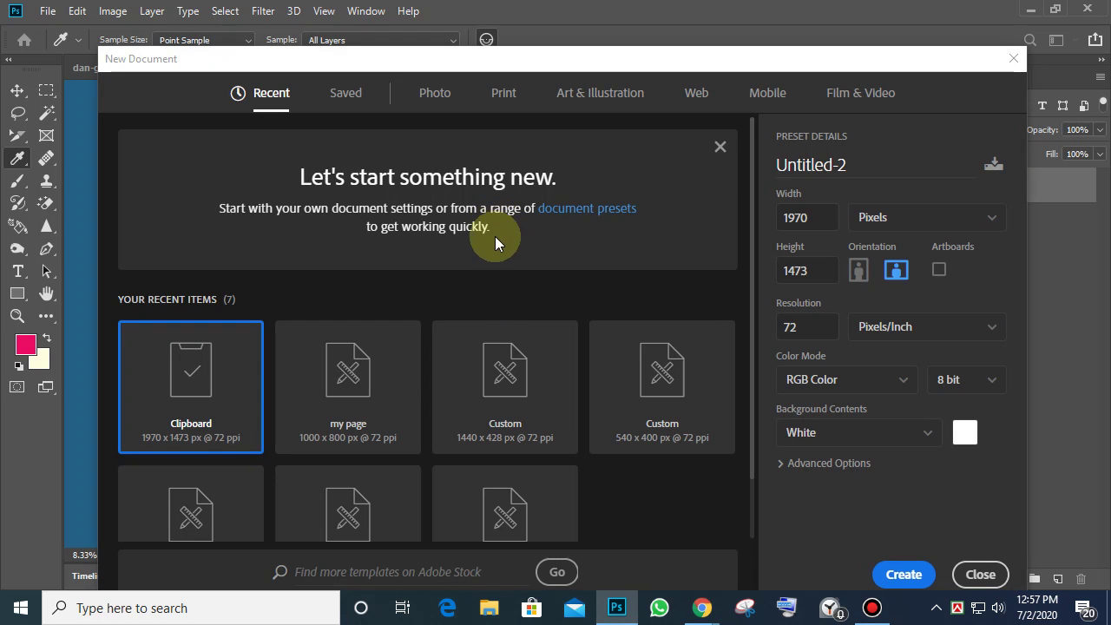
{"action": "left_click", "coordinate": [346, 93]}
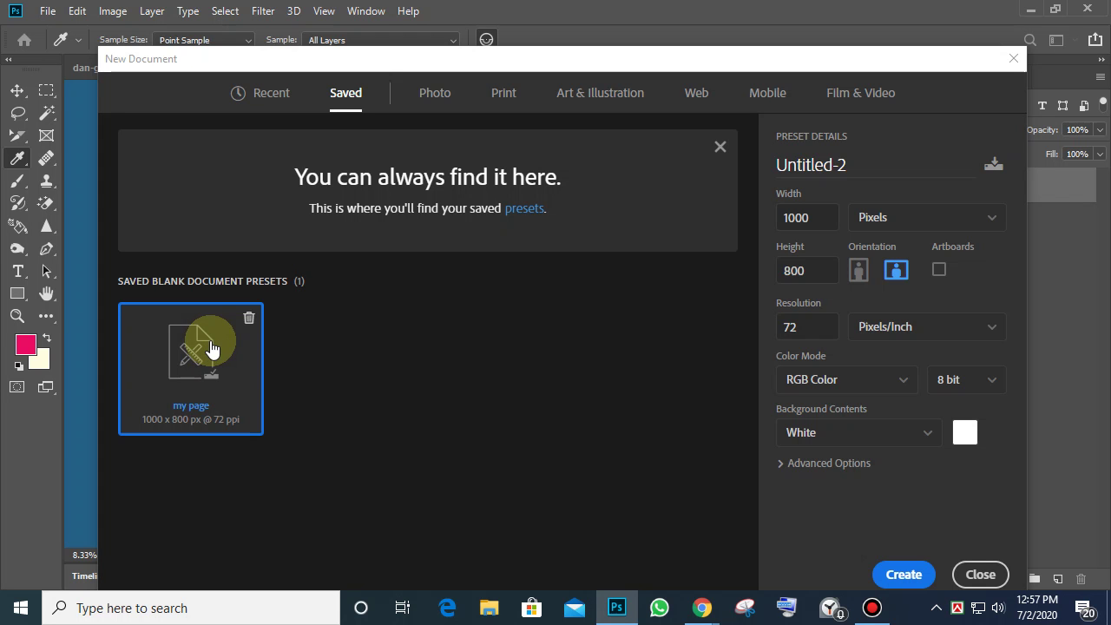
{"action": "double_click", "coordinate": [190, 366]}
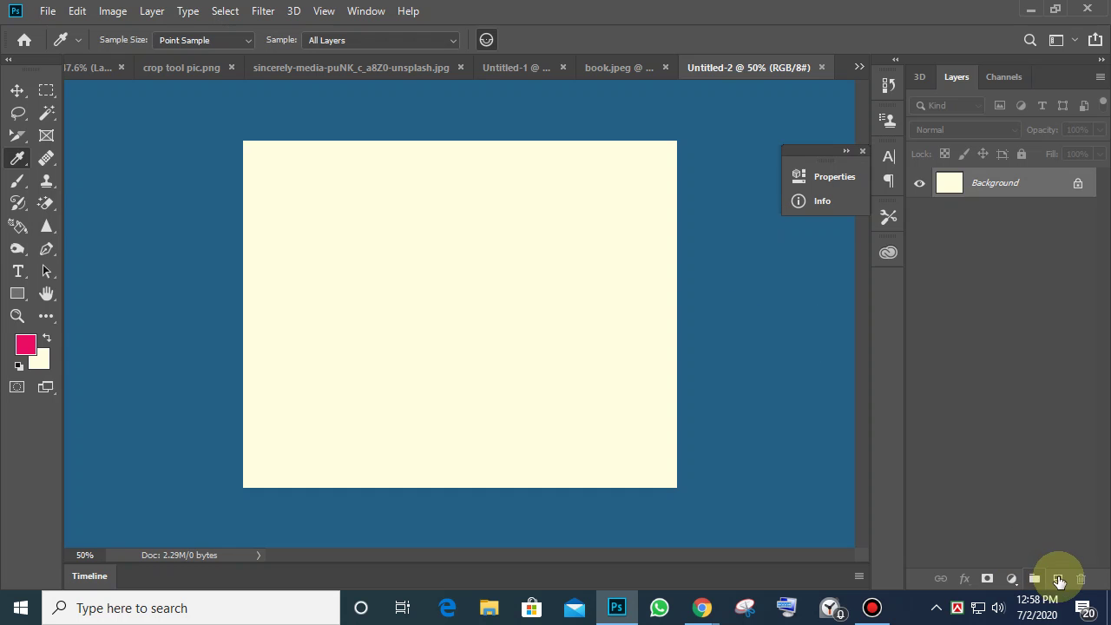
Add a new layer and draw a small rectangular marquee selection near the top centre of the canvas.
{"action": "left_click", "coordinate": [1058, 579]}
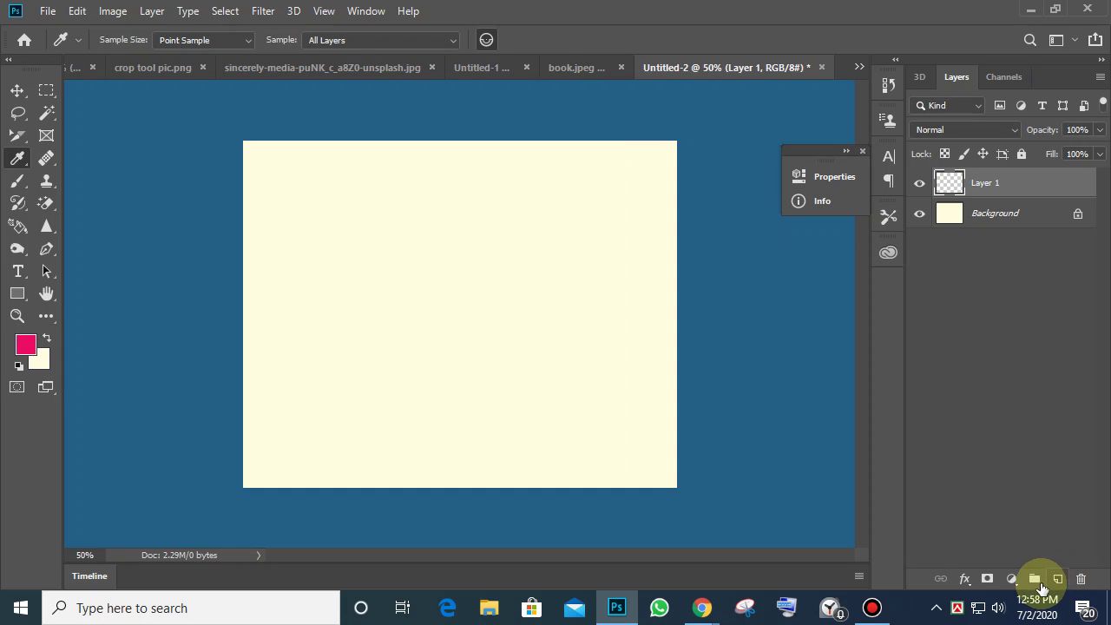
{"action": "left_click", "coordinate": [46, 90]}
{"action": "left_click_drag", "start_coordinate": [456, 160], "coordinate": [518, 190]}
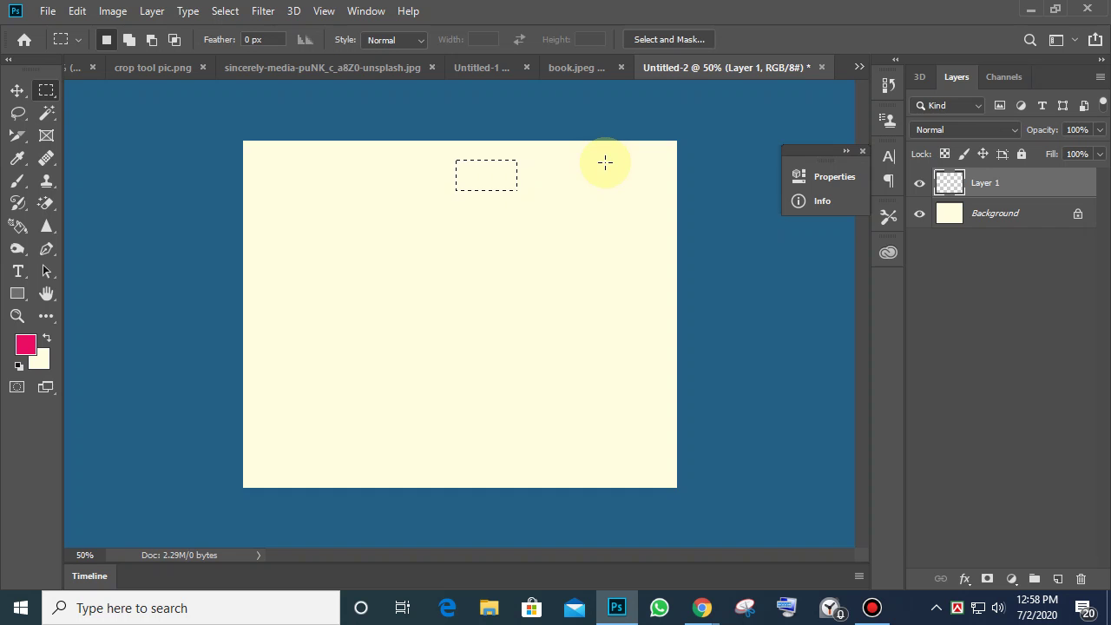
{"action": "key", "text": "ctrl+plus"}
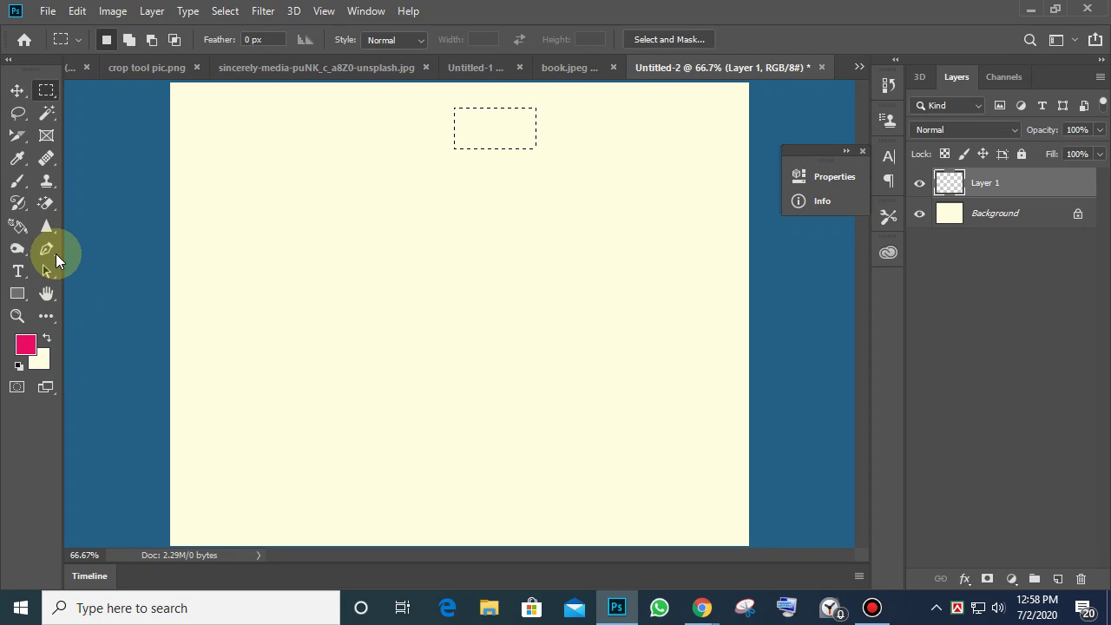
Set the foreground color to dark green 378216.
{"action": "left_click", "coordinate": [26, 345]}
{"action": "left_click", "coordinate": [566, 264]}
{"action": "left_click", "coordinate": [515, 208]}
{"action": "left_click", "coordinate": [528, 131]}
{"action": "left_click", "coordinate": [538, 119]}
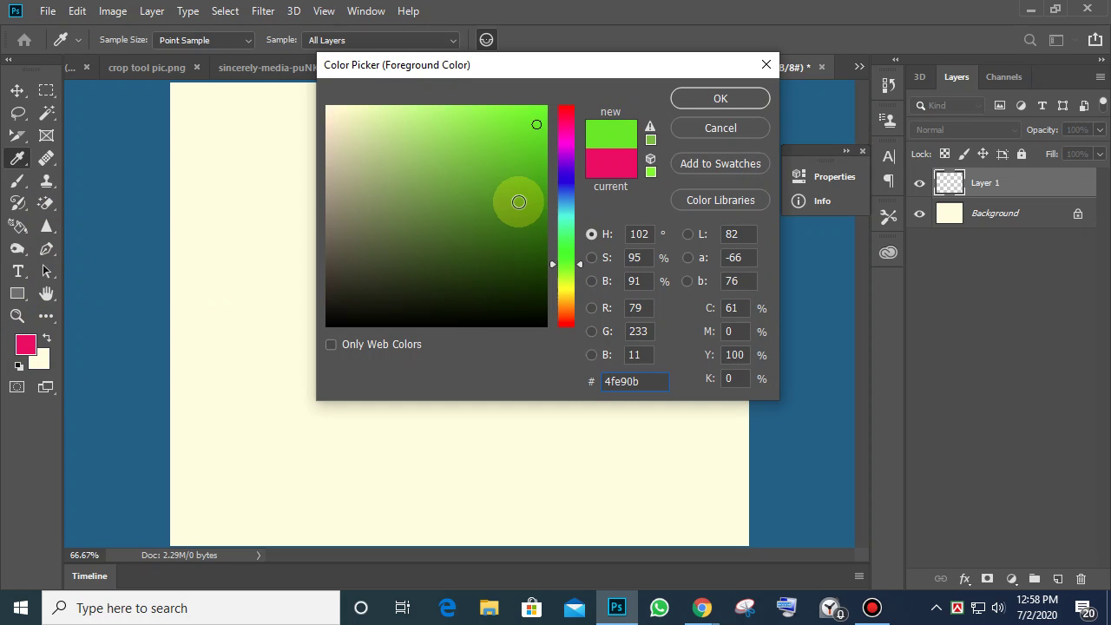
{"action": "left_click", "coordinate": [512, 214]}
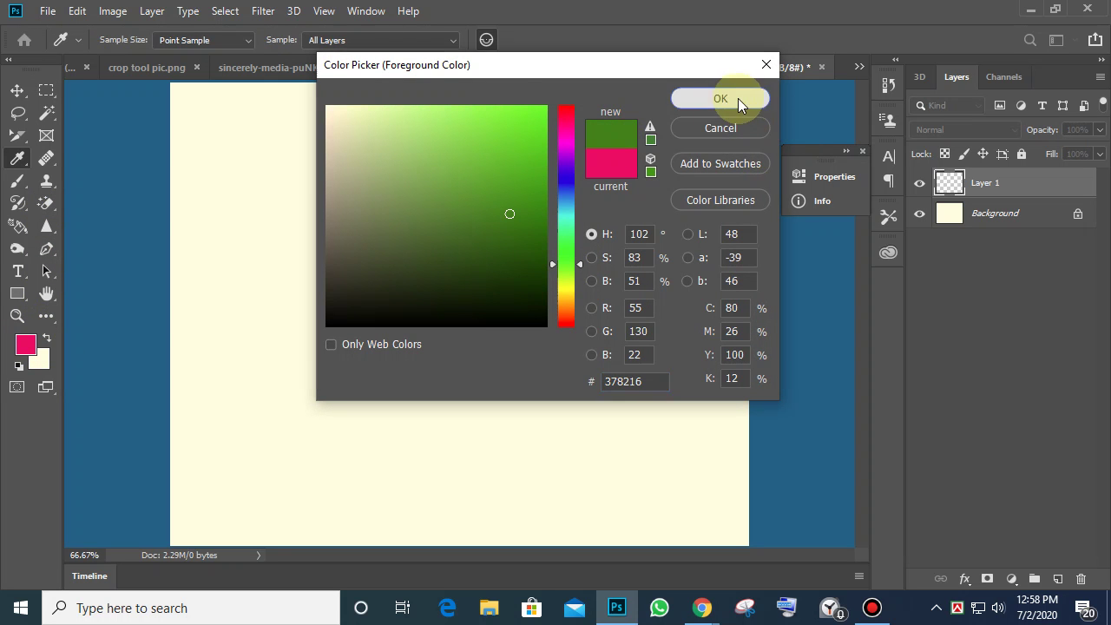
{"action": "left_click", "coordinate": [738, 98]}
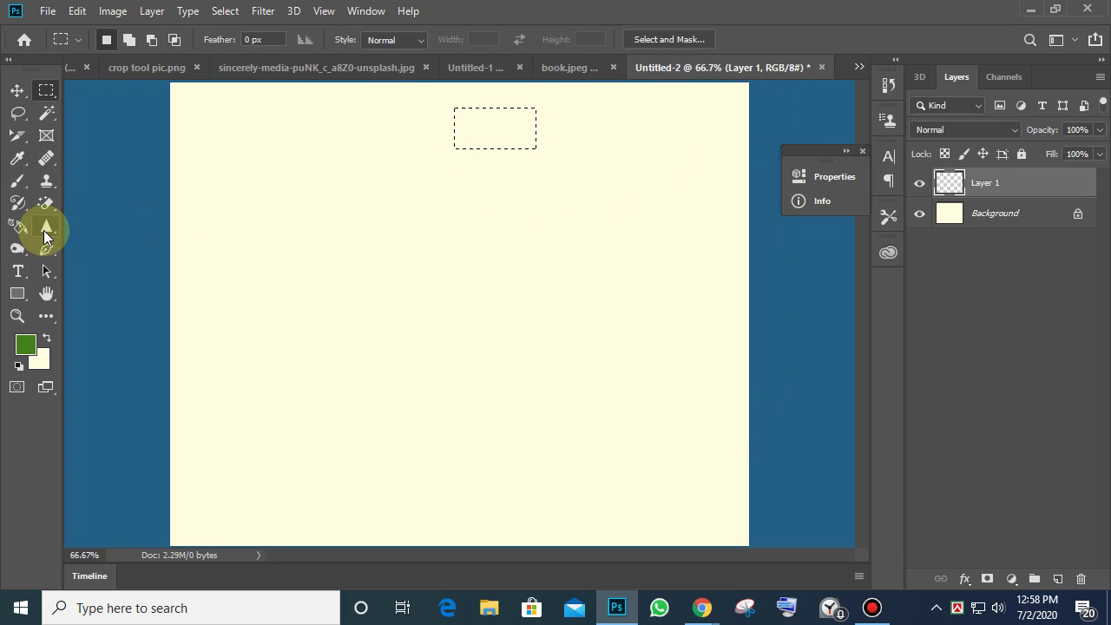
Fill the small rectangular selection with the green foreground color using the Paint Bucket Tool.
{"action": "left_click", "coordinate": [18, 226]}
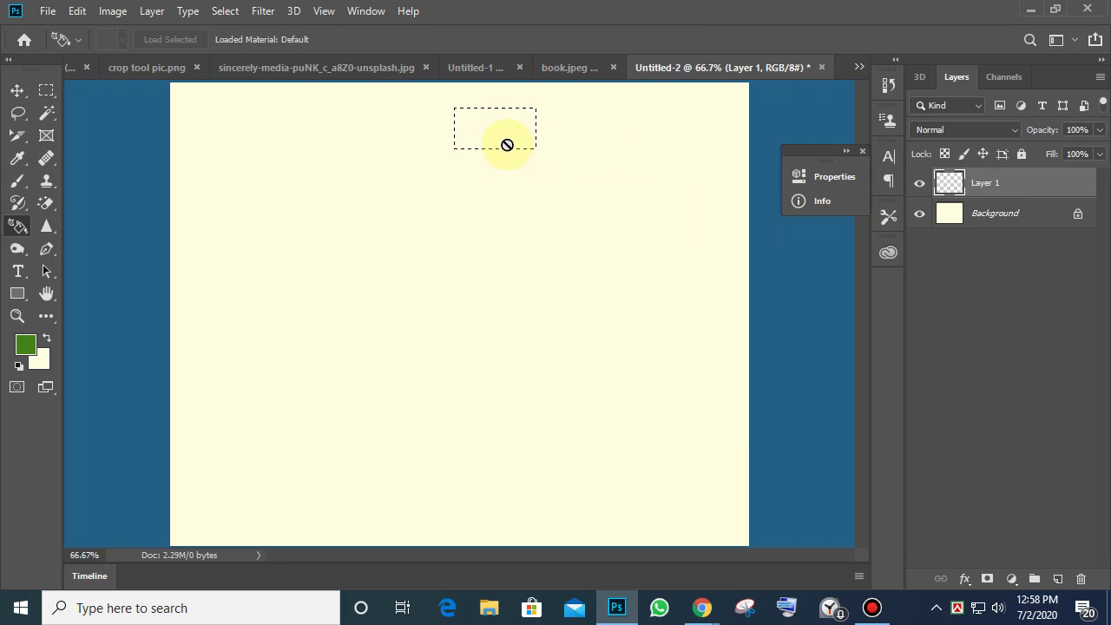
{"action": "right_click", "coordinate": [23, 223]}
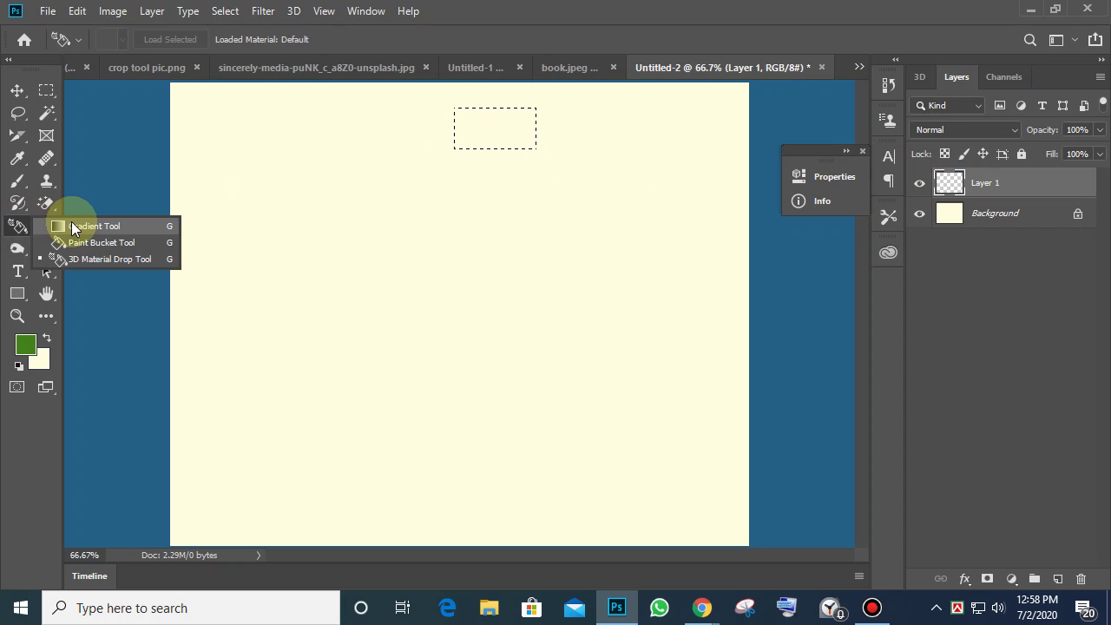
{"action": "left_click", "coordinate": [79, 243]}
{"action": "left_click", "coordinate": [494, 120]}
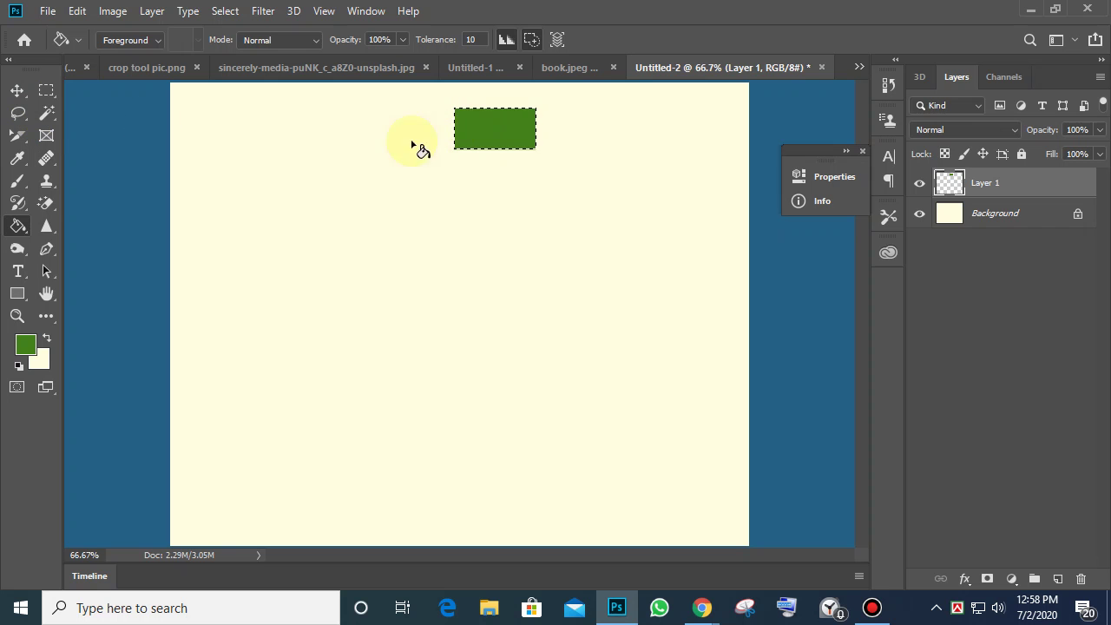
Move the selection directly to the right of the green block and fill it with purple 7e06b6.
{"action": "left_click", "coordinate": [46, 91]}
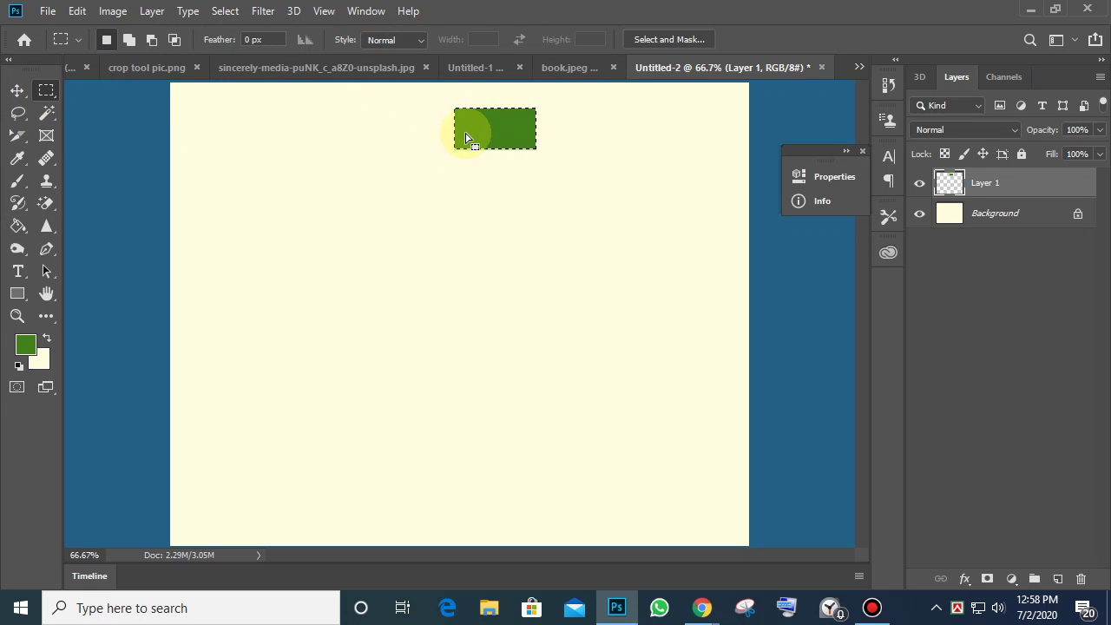
{"action": "left_click_drag", "start_coordinate": [487, 136], "coordinate": [562, 137]}
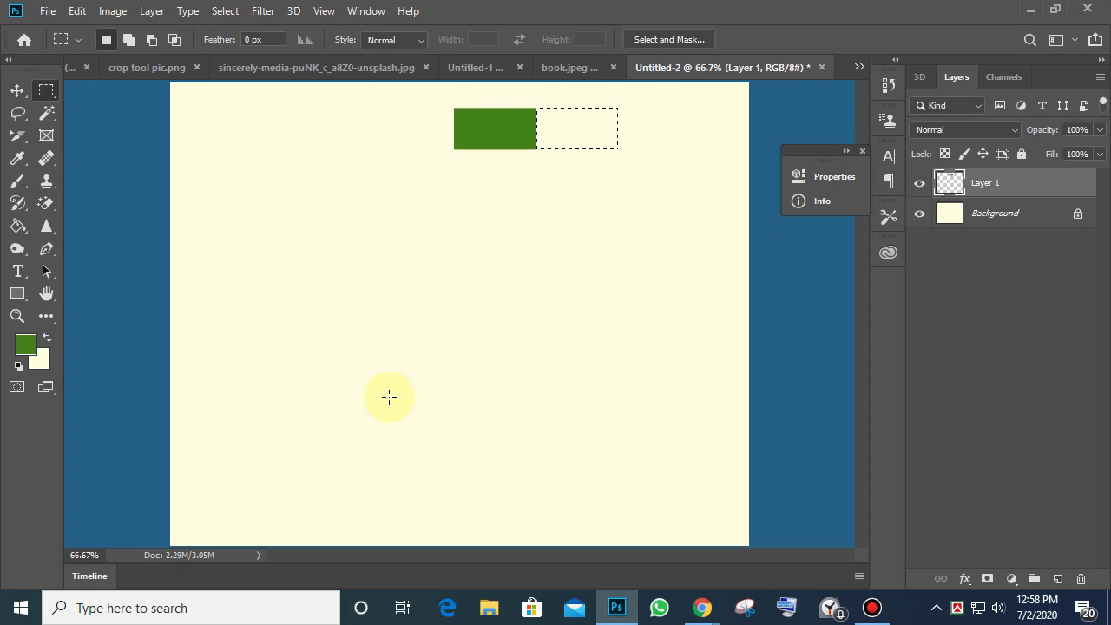
{"action": "left_click", "coordinate": [25, 345]}
{"action": "left_click", "coordinate": [565, 155]}
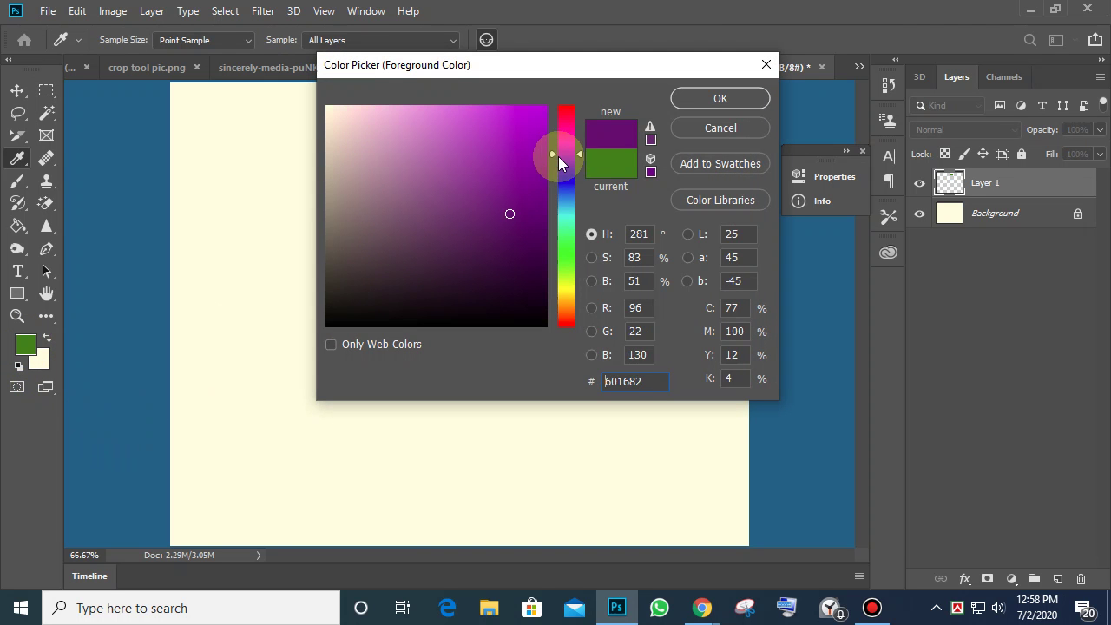
{"action": "left_click", "coordinate": [539, 168]}
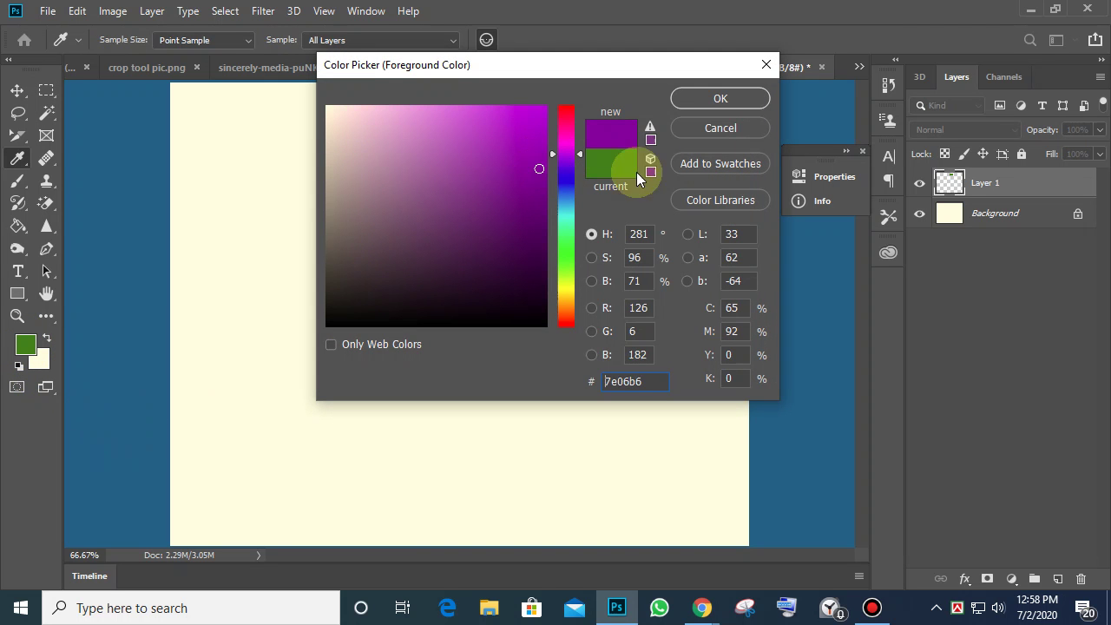
{"action": "left_click", "coordinate": [733, 102]}
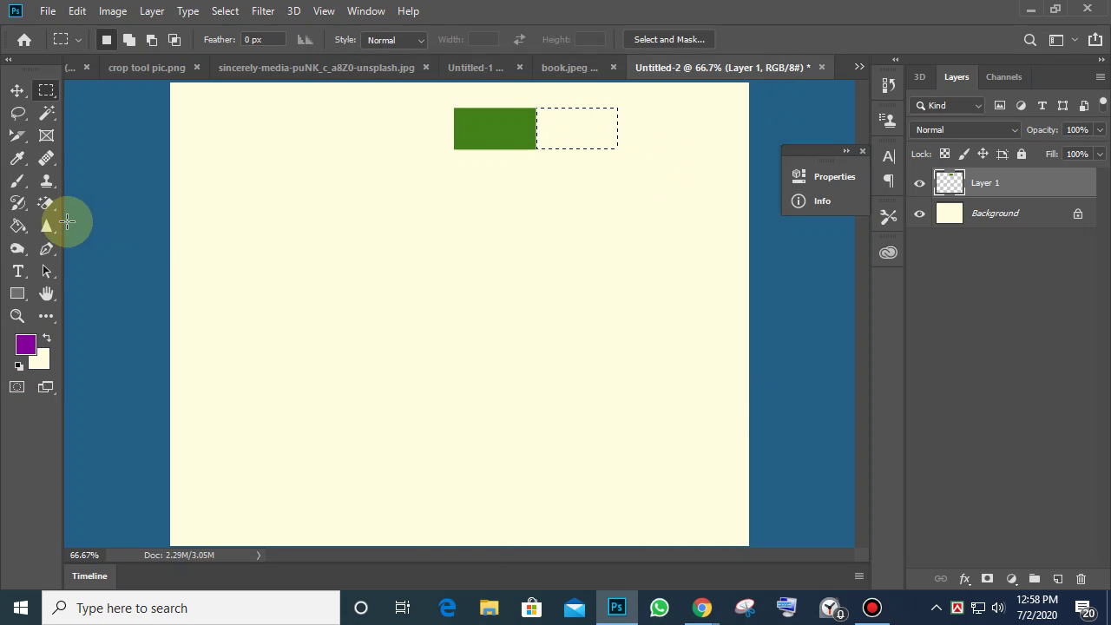
{"action": "left_click", "coordinate": [18, 226]}
{"action": "left_click", "coordinate": [575, 135]}
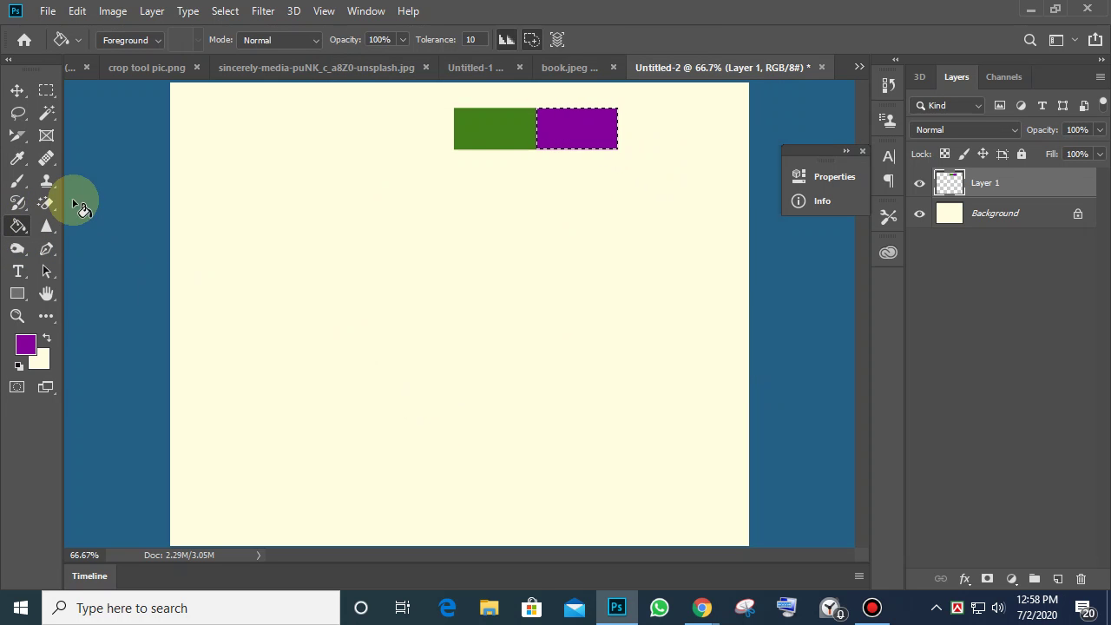
{"action": "left_click", "coordinate": [17, 91]}
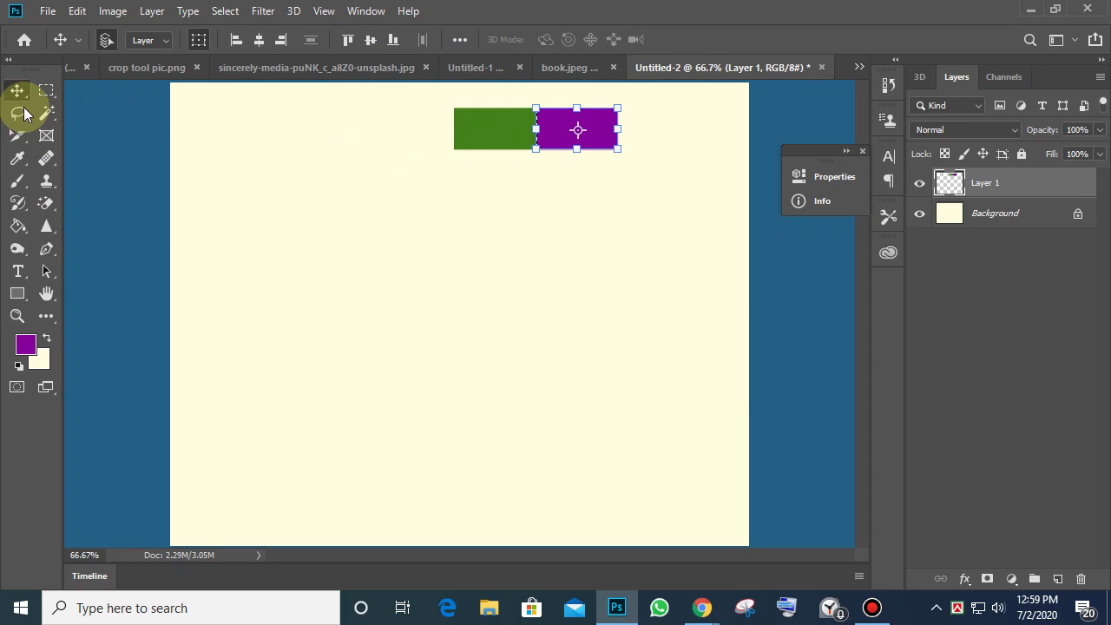
Move the selection directly to the right of the purple block and fill it with a teal foreground color.
{"action": "left_click", "coordinate": [46, 90]}
{"action": "left_click_drag", "start_coordinate": [556, 138], "coordinate": [645, 139]}
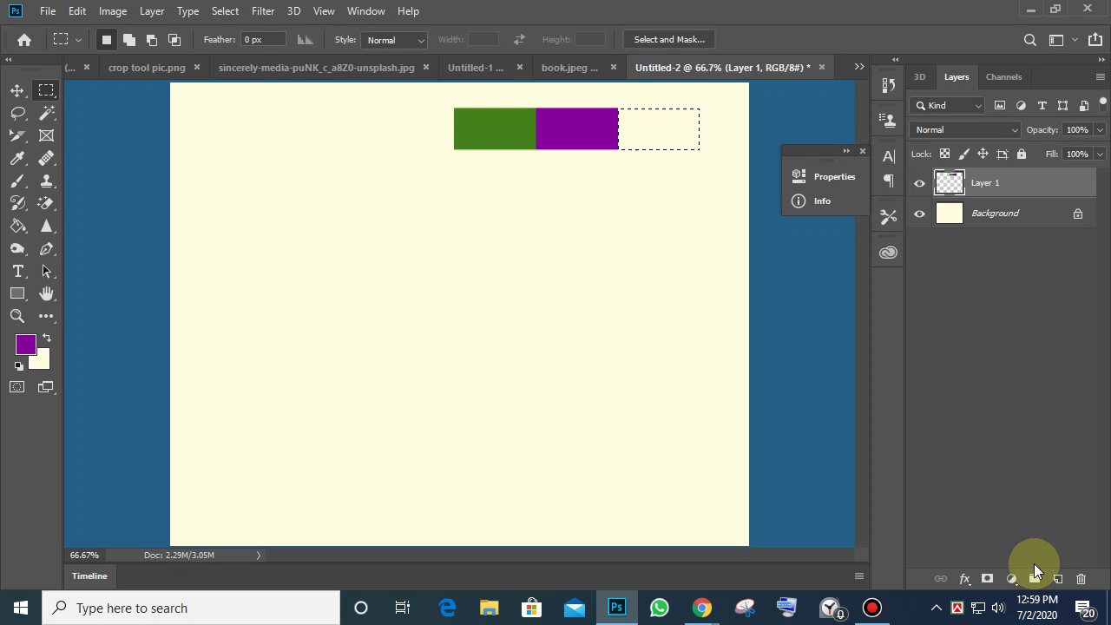
{"action": "left_click", "coordinate": [26, 345]}
{"action": "left_click", "coordinate": [565, 209]}
{"action": "left_click", "coordinate": [543, 145]}
{"action": "left_click", "coordinate": [720, 99]}
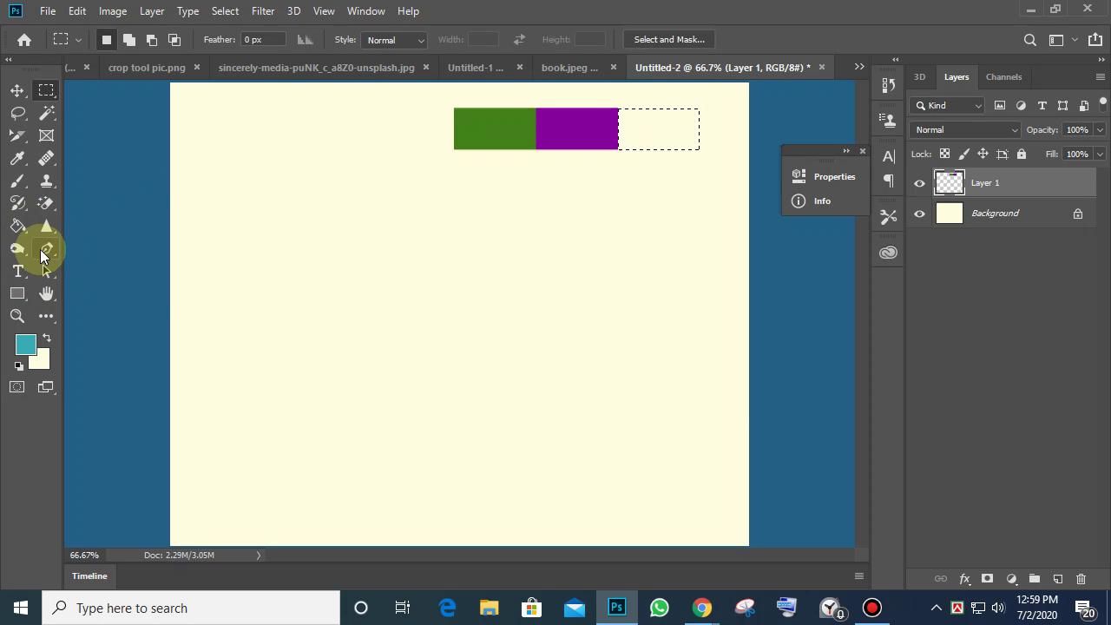
{"action": "left_click", "coordinate": [18, 225]}
{"action": "left_click", "coordinate": [662, 132]}
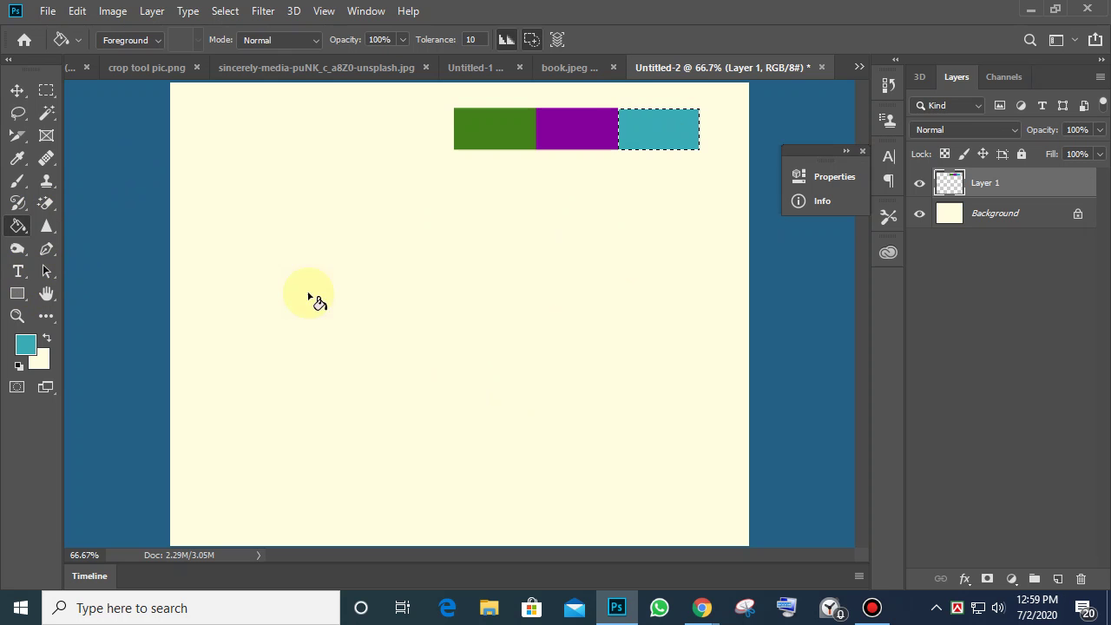
Deselect, scale the three-color swatch strip down to about 66% and move it toward the canvas's upper-right corner.
{"action": "left_click", "coordinate": [18, 90]}
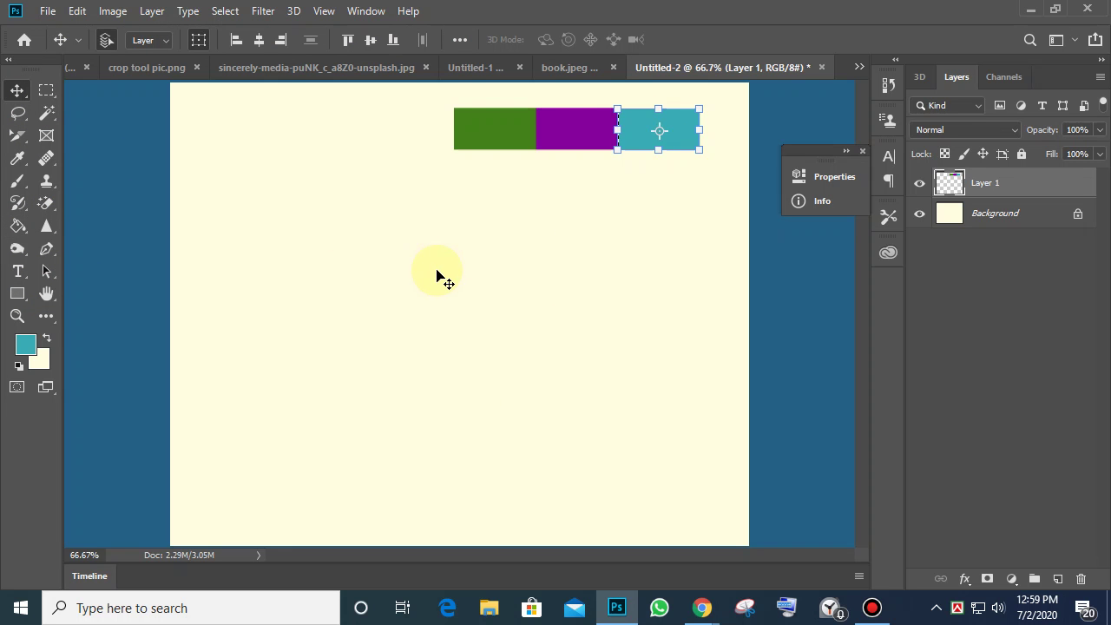
{"action": "key", "text": "ctrl+d"}
{"action": "left_click_drag", "start_coordinate": [666, 130], "coordinate": [690, 116]}
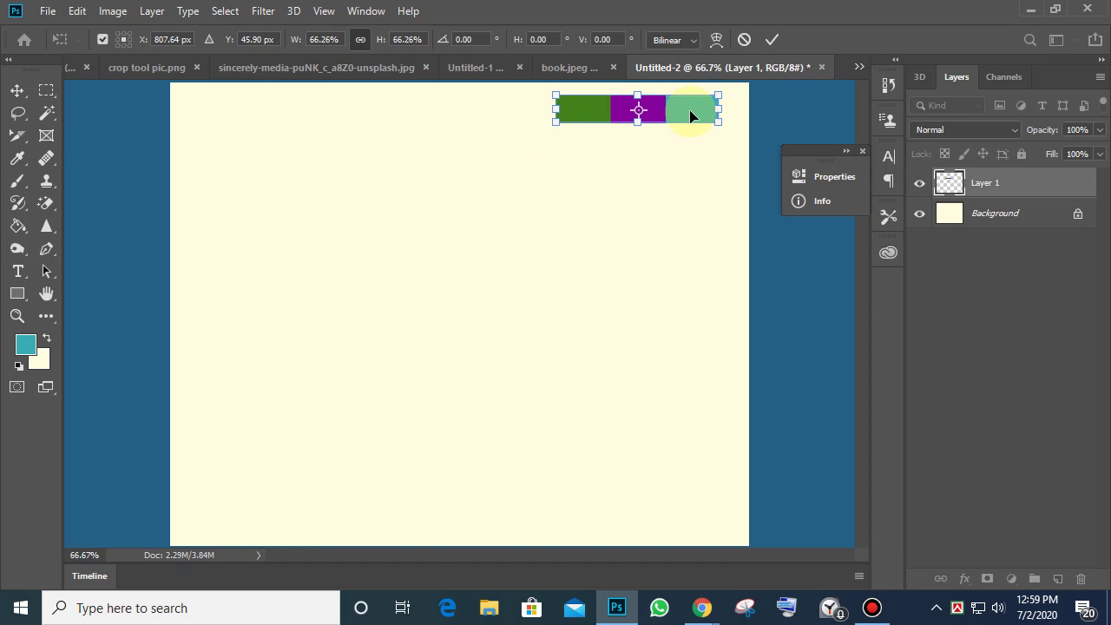
{"action": "left_click", "coordinate": [20, 89]}
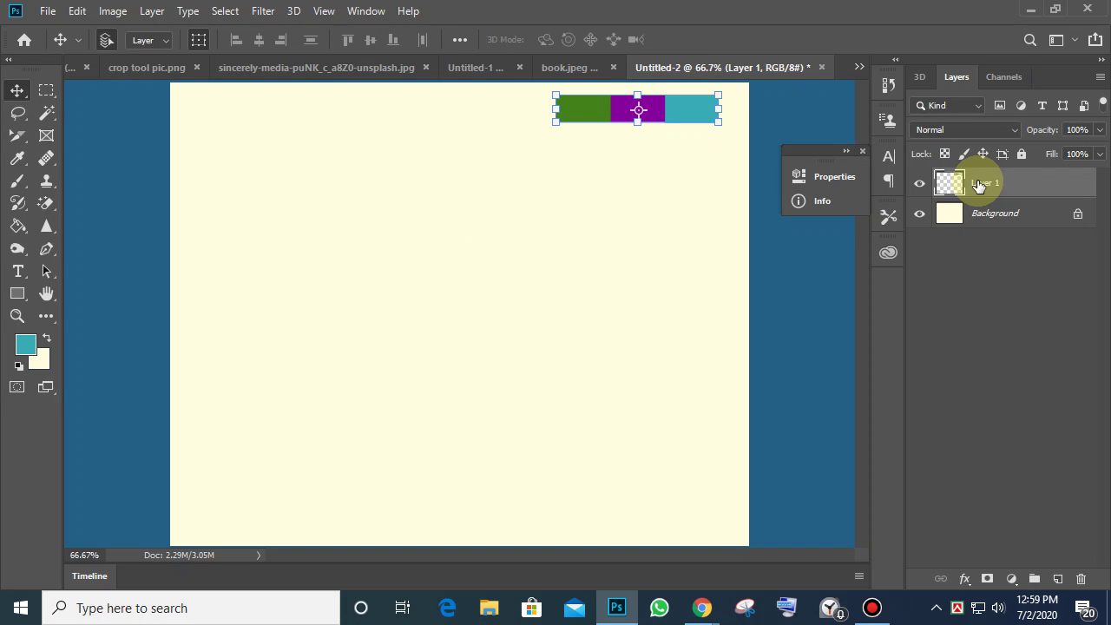
Delete the layer holding the color swatches and undo the deletion.
{"action": "left_click", "coordinate": [548, 268]}
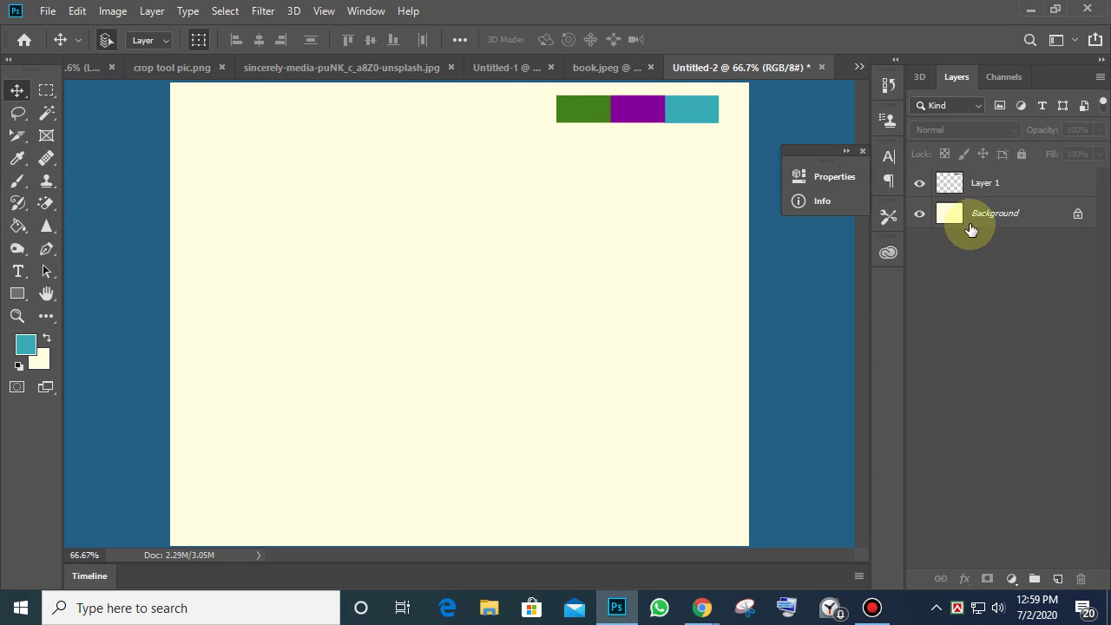
{"action": "left_click", "coordinate": [997, 184]}
{"action": "left_click", "coordinate": [1081, 578]}
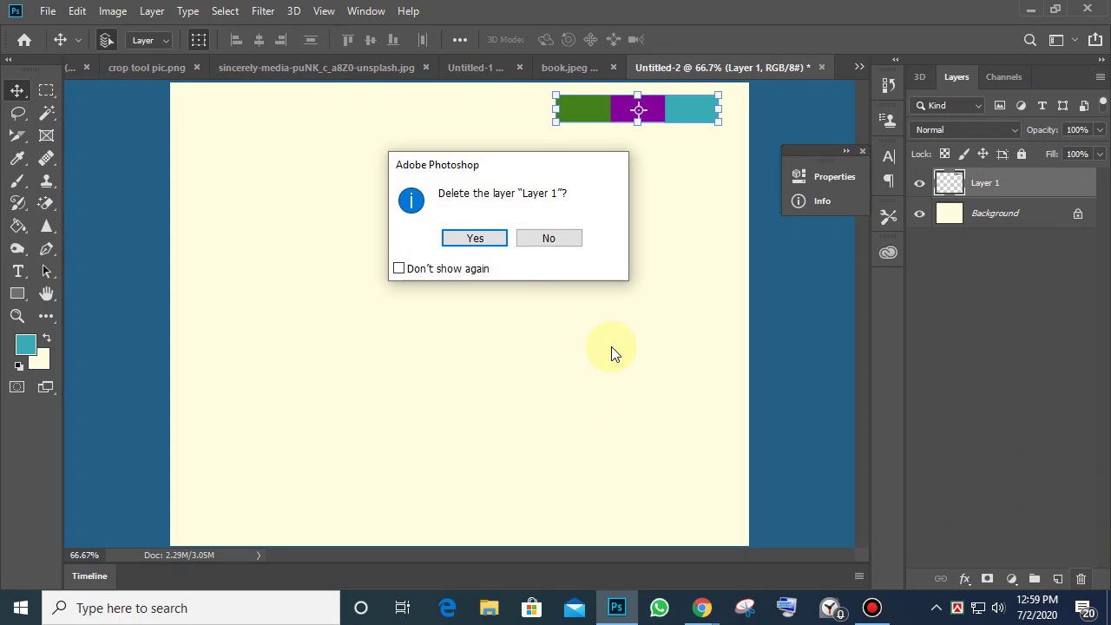
{"action": "left_click", "coordinate": [480, 241]}
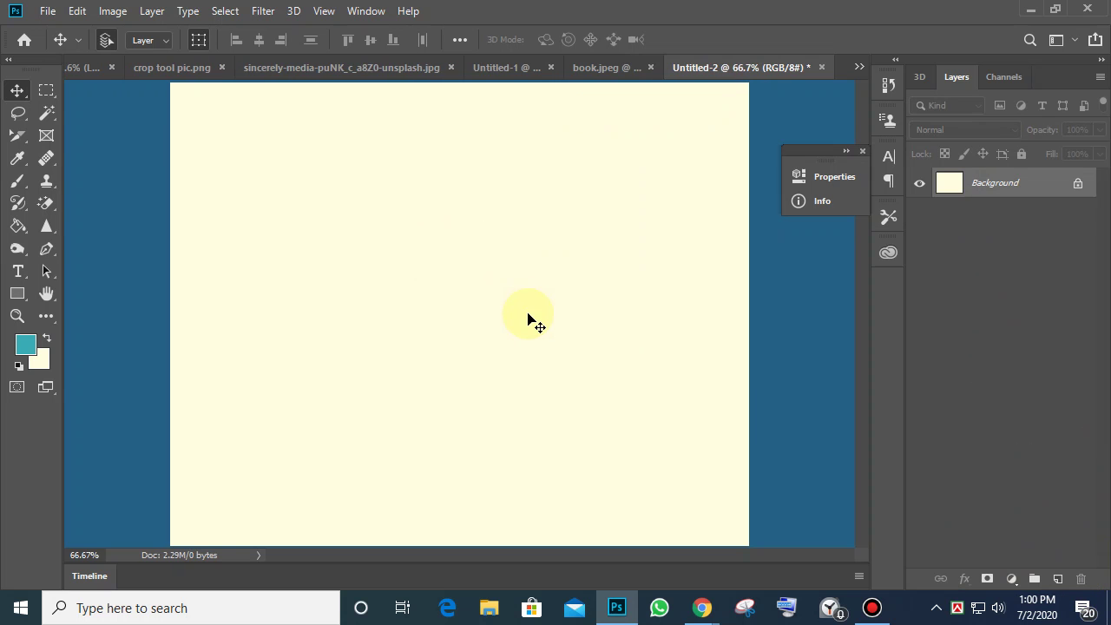
{"action": "key", "text": "ctrl+z"}
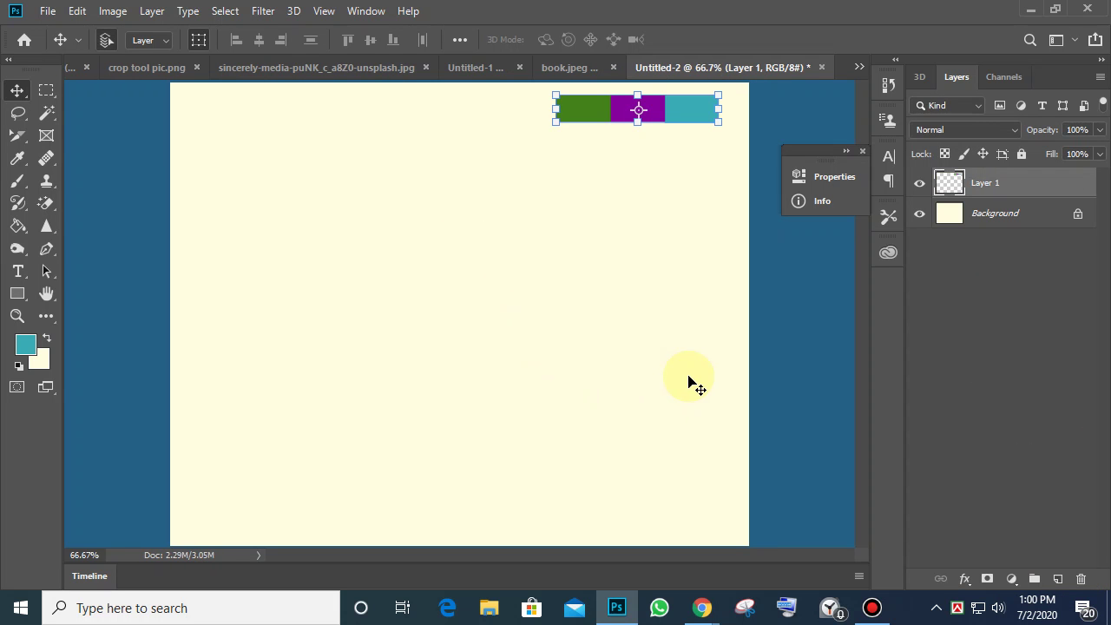
Deselect the swatch layer and draw a tall rectangular marquee selection in the left part of the canvas.
{"action": "left_click", "coordinate": [615, 315]}
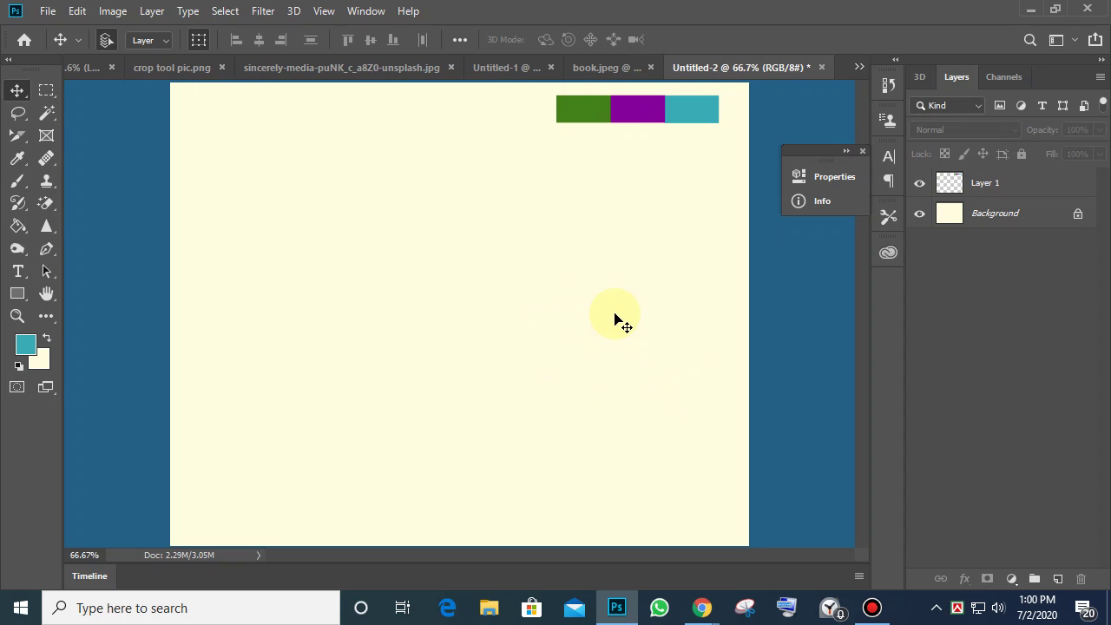
{"action": "left_click", "coordinate": [46, 90]}
{"action": "left_click_drag", "start_coordinate": [263, 121], "coordinate": [385, 499]}
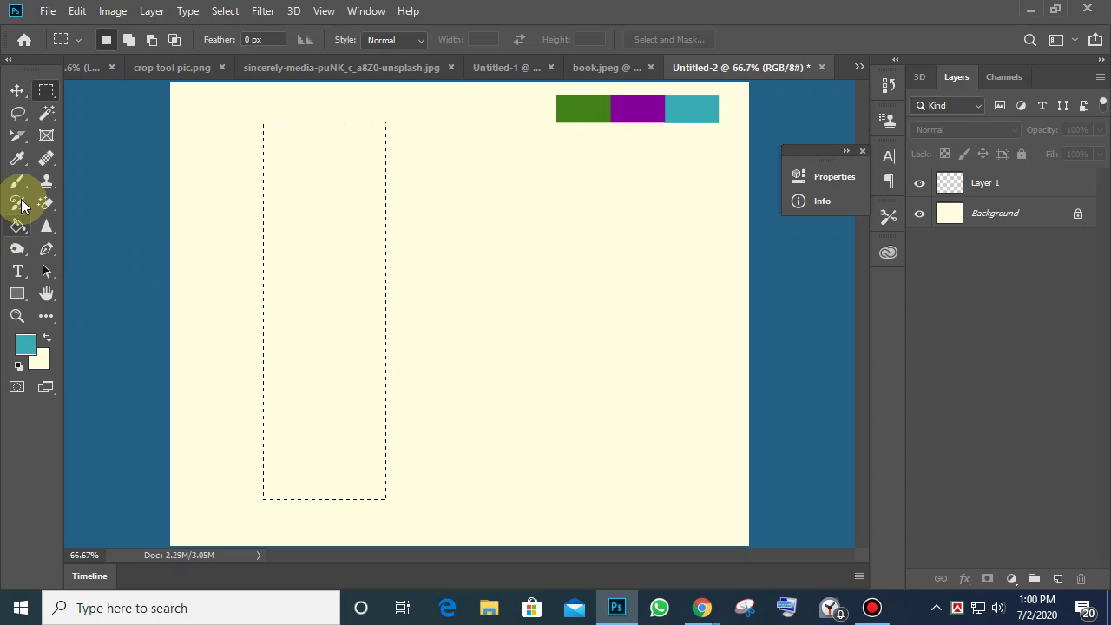
Sample the purple swatch with the Eyedropper and fill the tall rectangular selection with it on Layer 1.
{"action": "left_click_drag", "start_coordinate": [18, 158], "coordinate": [94, 158]}
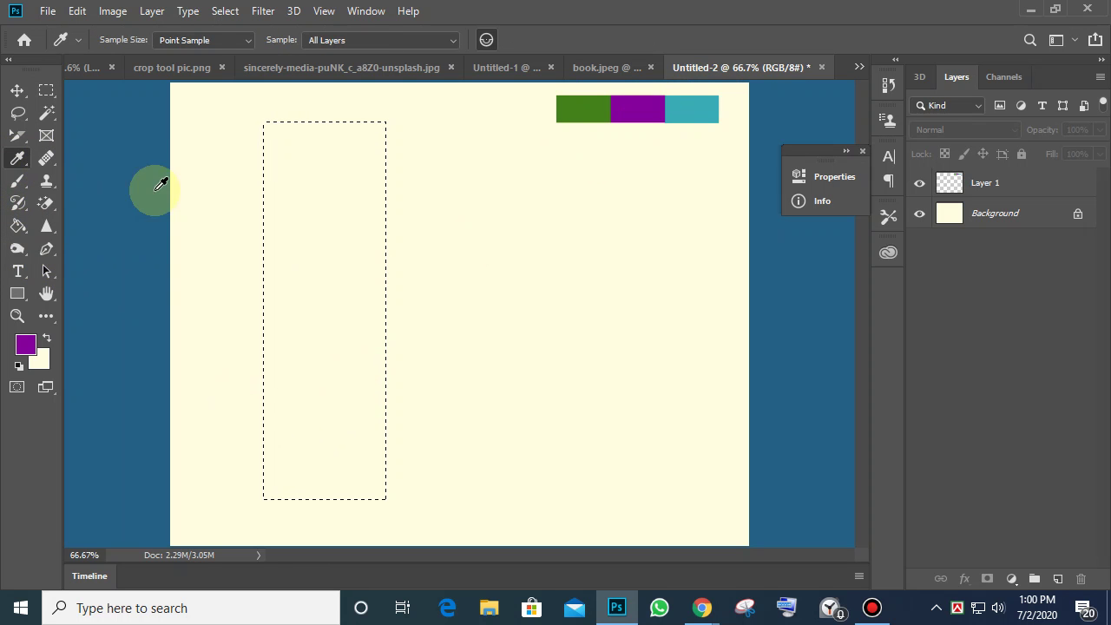
{"action": "left_click", "coordinate": [19, 227]}
{"action": "left_click", "coordinate": [272, 236]}
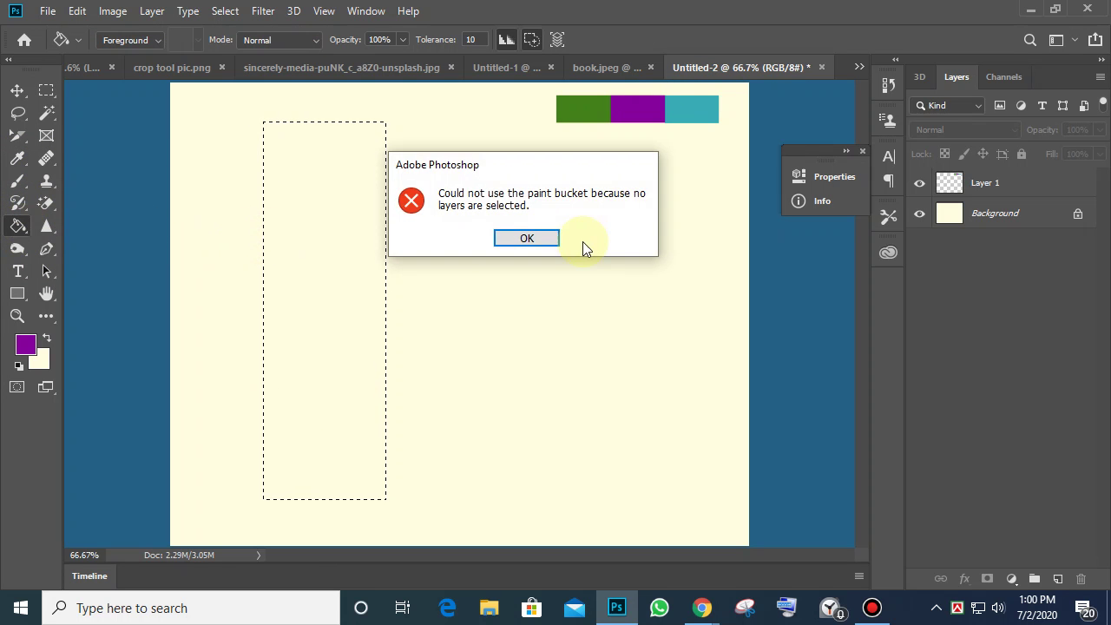
{"action": "left_click", "coordinate": [529, 238]}
{"action": "left_click", "coordinate": [981, 183]}
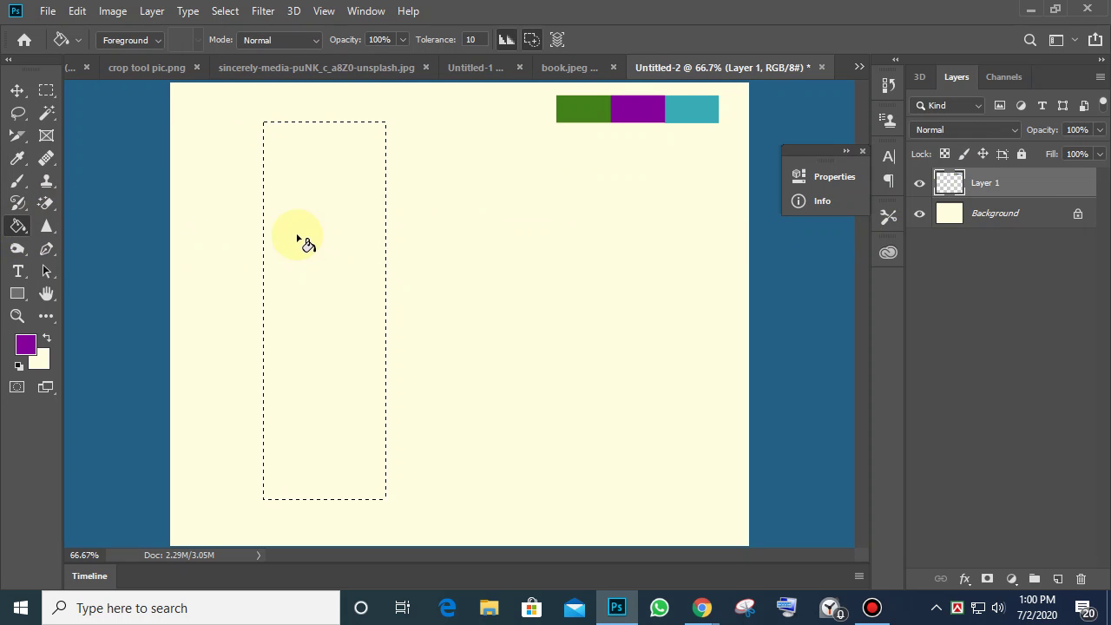
Select a narrow full-height strip along the purple rectangle's right edge and fill it with teal sampled from the swatch strip.
{"action": "left_click", "coordinate": [47, 90]}
{"action": "left_click_drag", "start_coordinate": [343, 120], "coordinate": [385, 499]}
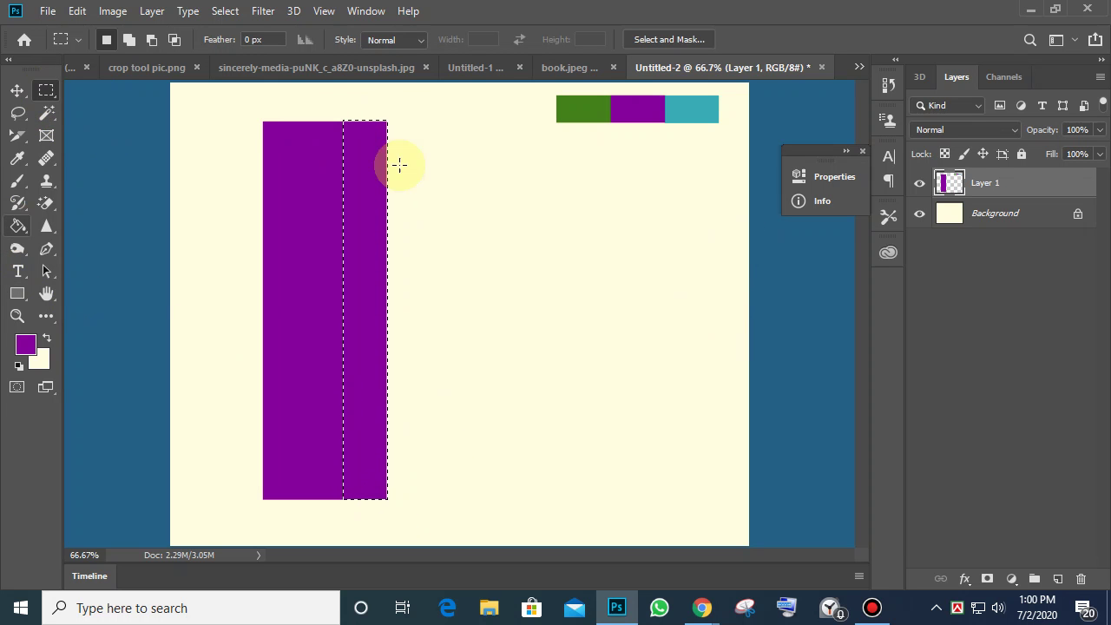
{"action": "left_click", "coordinate": [21, 160]}
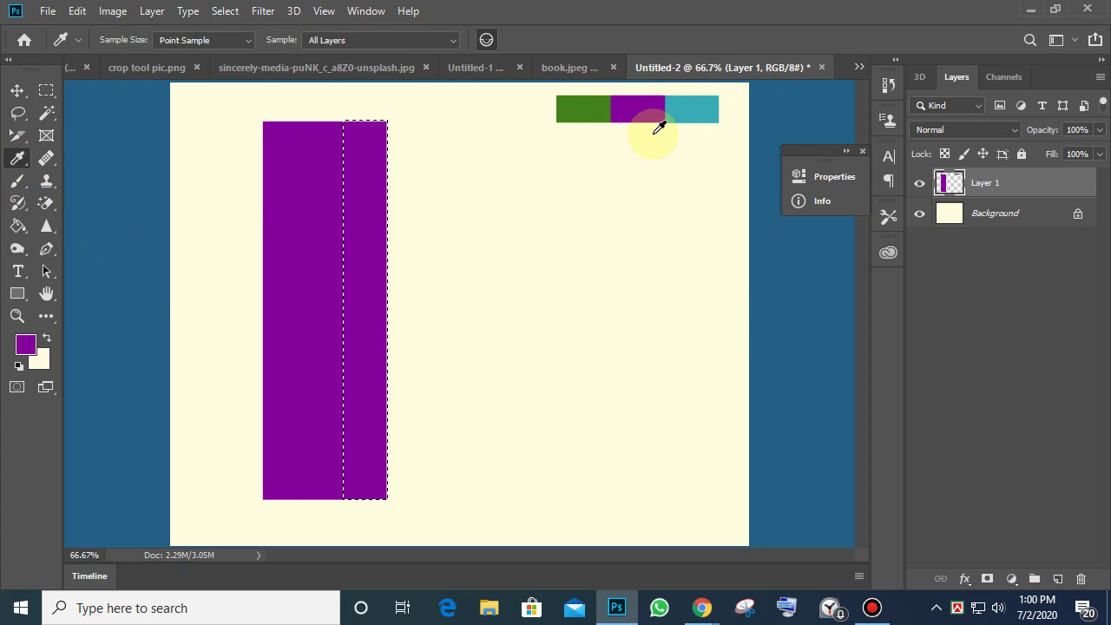
{"action": "left_click", "coordinate": [17, 225]}
{"action": "left_click", "coordinate": [350, 242]}
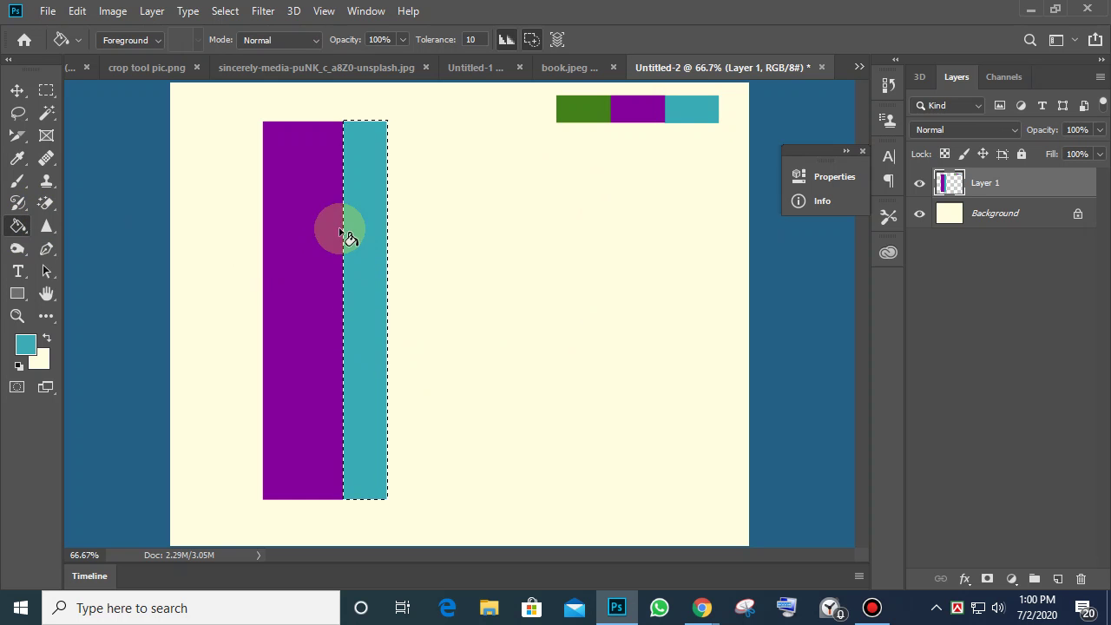
Draw a large elliptical selection beside the striped rectangle and shift it left so it overlaps both stripes.
{"action": "left_click", "coordinate": [47, 90]}
{"action": "left_click", "coordinate": [47, 90]}
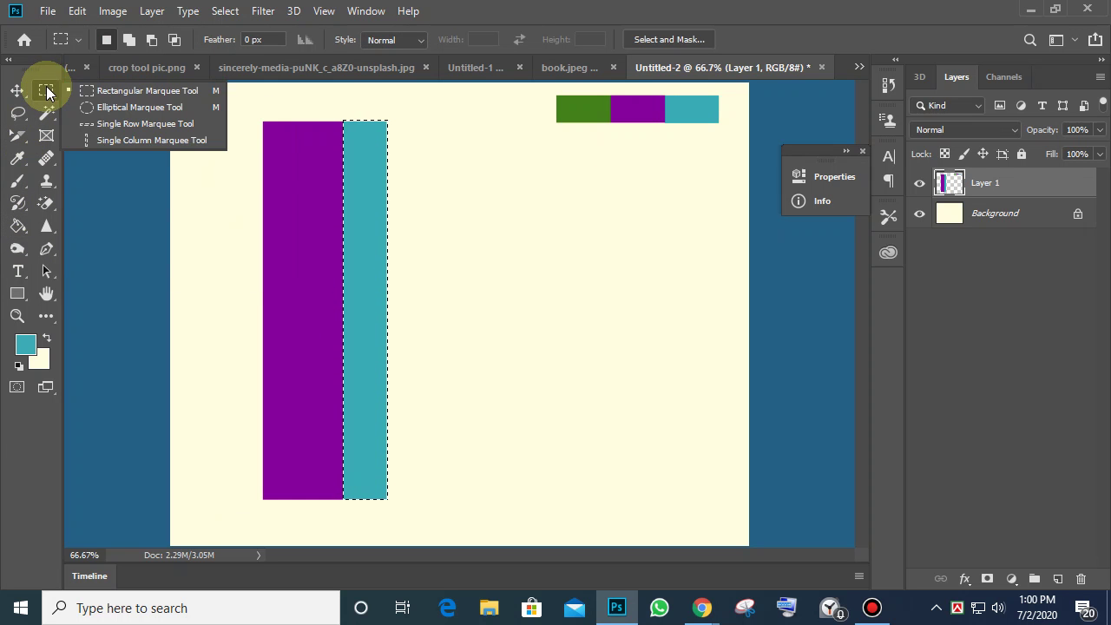
{"action": "left_click", "coordinate": [95, 109]}
{"action": "left_click_drag", "start_coordinate": [387, 212], "coordinate": [460, 214]}
{"action": "left_click_drag", "start_coordinate": [394, 203], "coordinate": [616, 395]}
{"action": "left_click", "coordinate": [622, 400]}
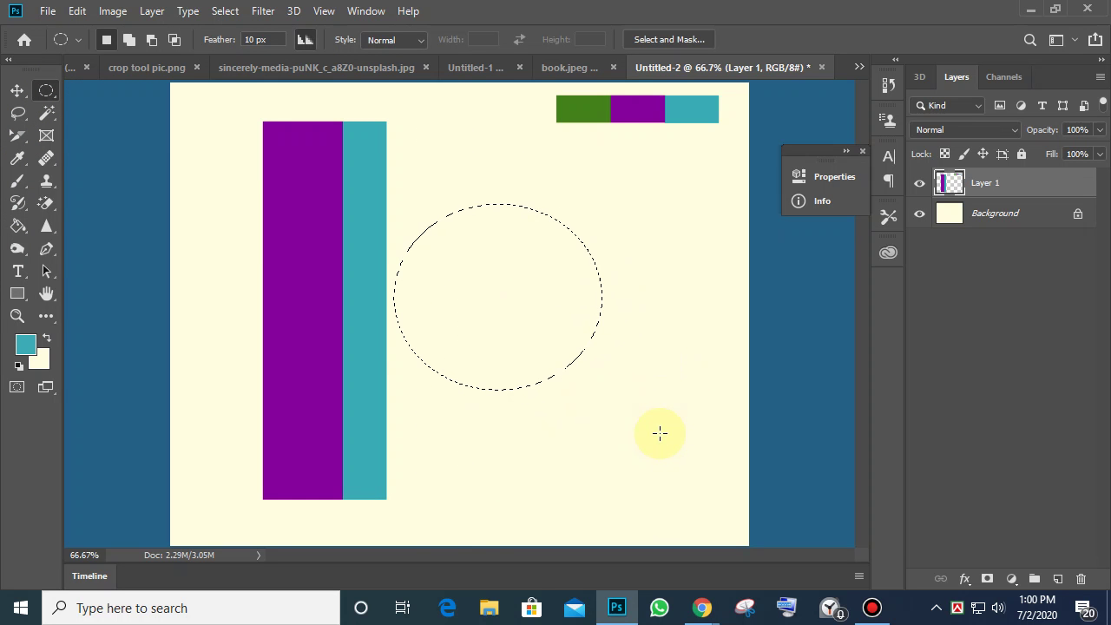
{"action": "key", "text": "shift+Left"}
{"action": "key", "text": "shift+Left"}
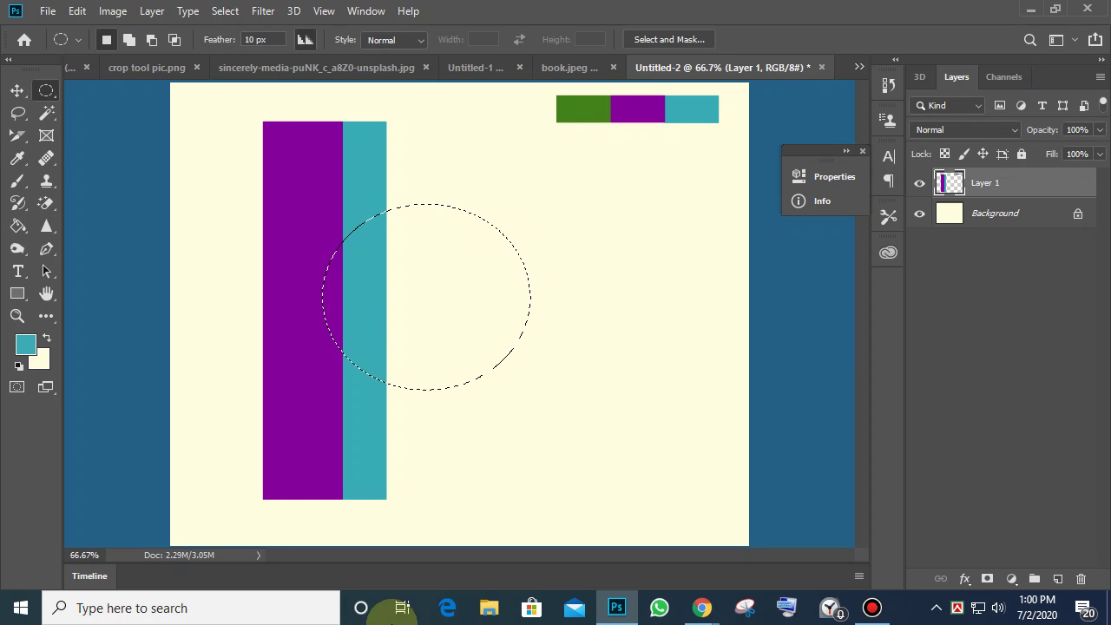
Sample the green swatch and the purple swatch in turn as the foreground color with the Eyedropper.
{"action": "left_click", "coordinate": [18, 181]}
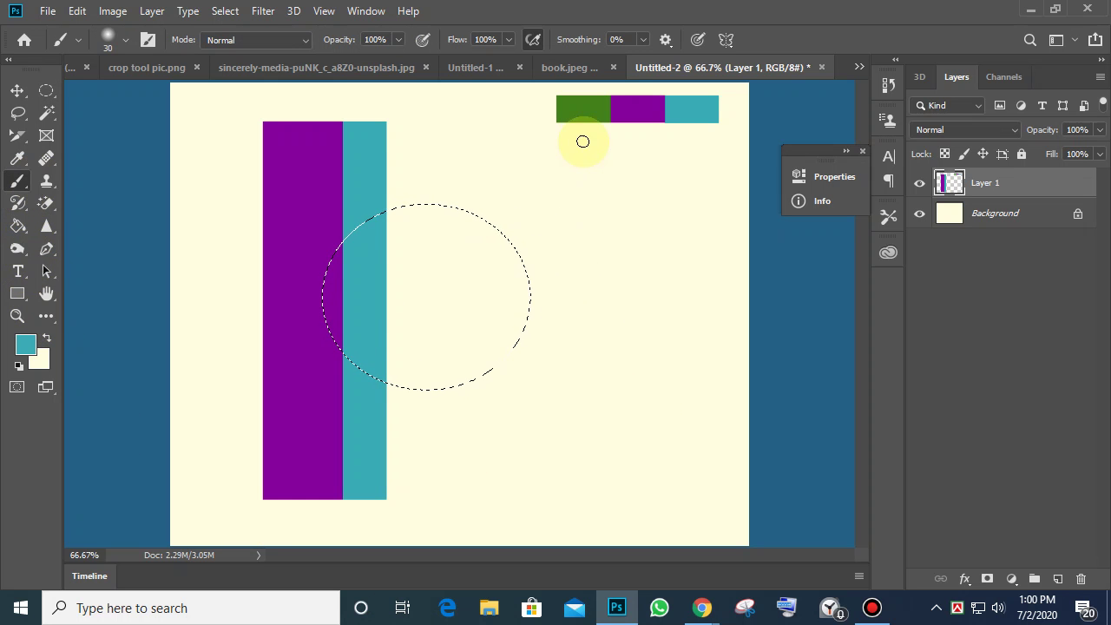
{"action": "left_click", "coordinate": [18, 159]}
{"action": "left_click", "coordinate": [592, 94]}
{"action": "left_click", "coordinate": [589, 99]}
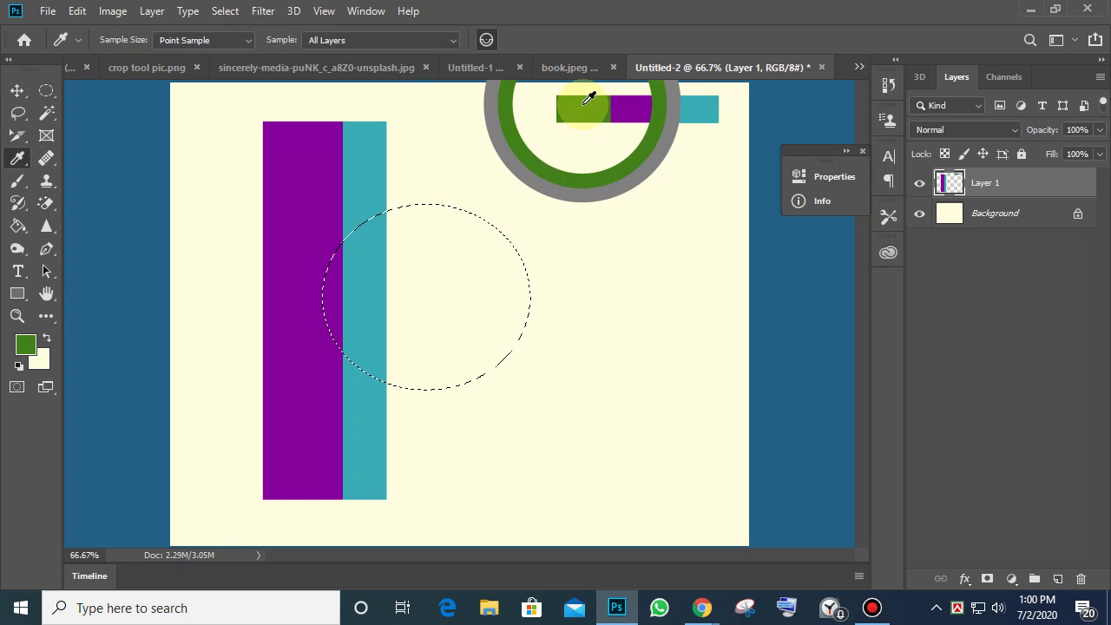
{"action": "left_click", "coordinate": [590, 93]}
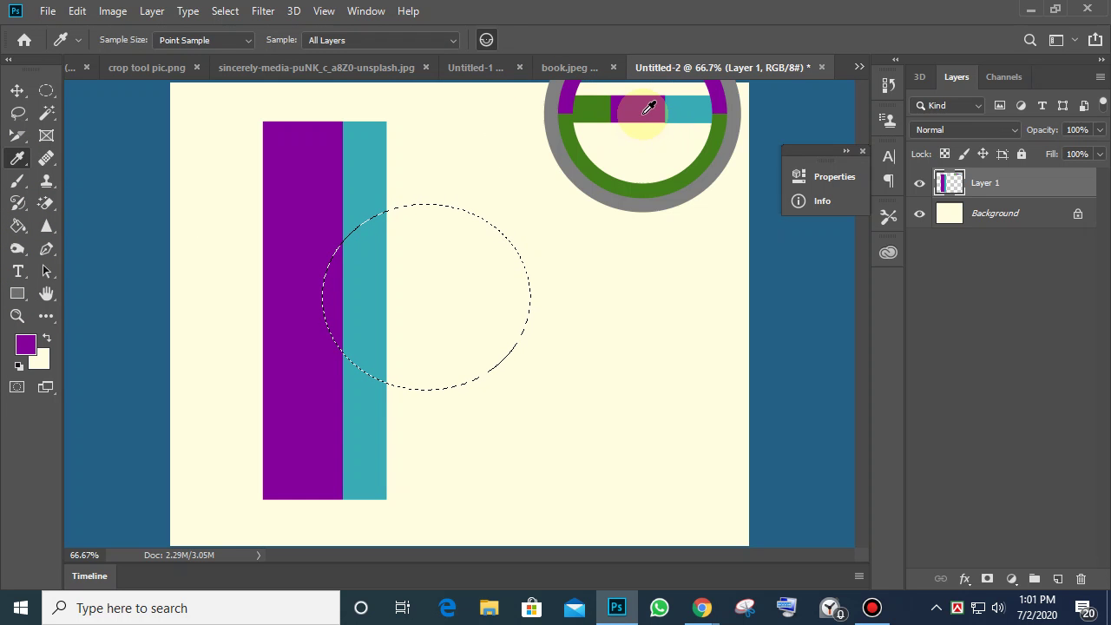
Sample the teal swatch, fill the elliptical selection with it and deselect.
{"action": "left_click", "coordinate": [700, 103]}
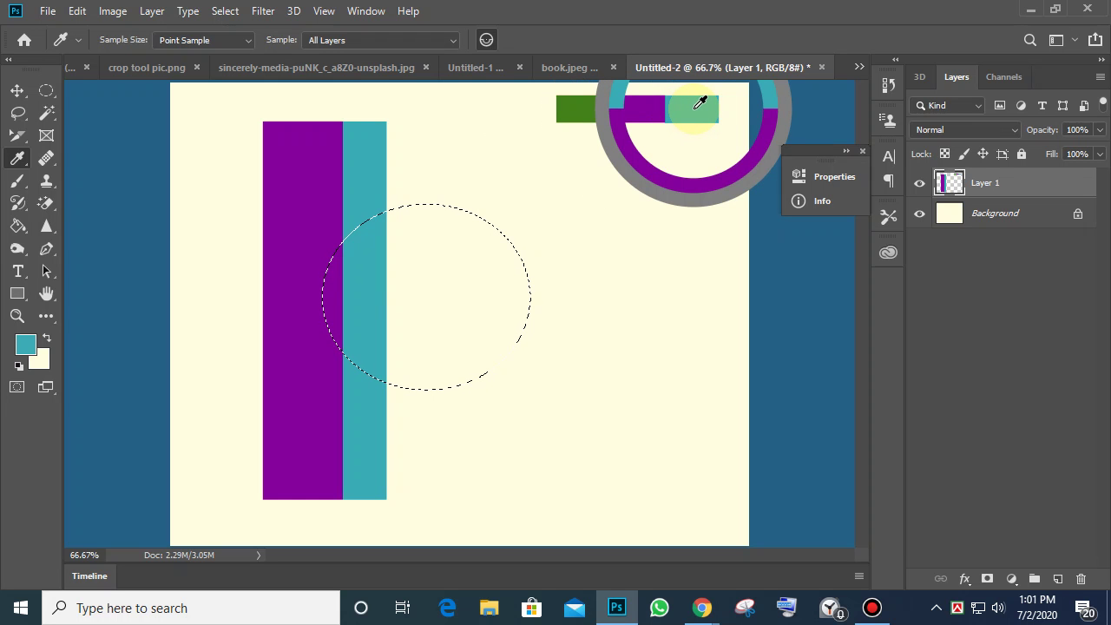
{"action": "left_click", "coordinate": [18, 224]}
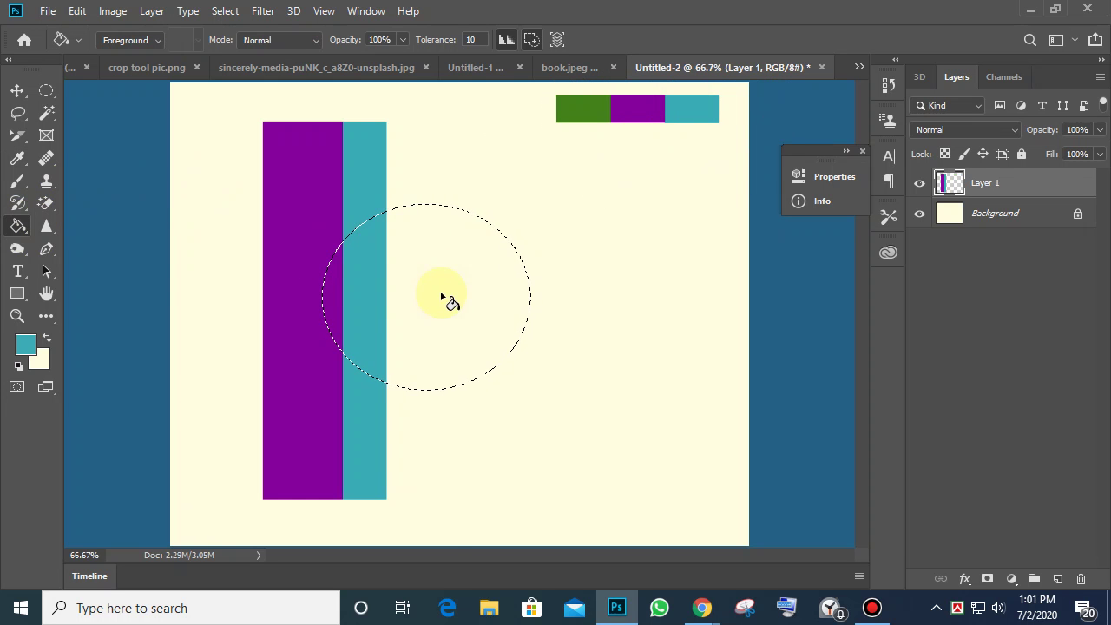
{"action": "left_click", "coordinate": [446, 301]}
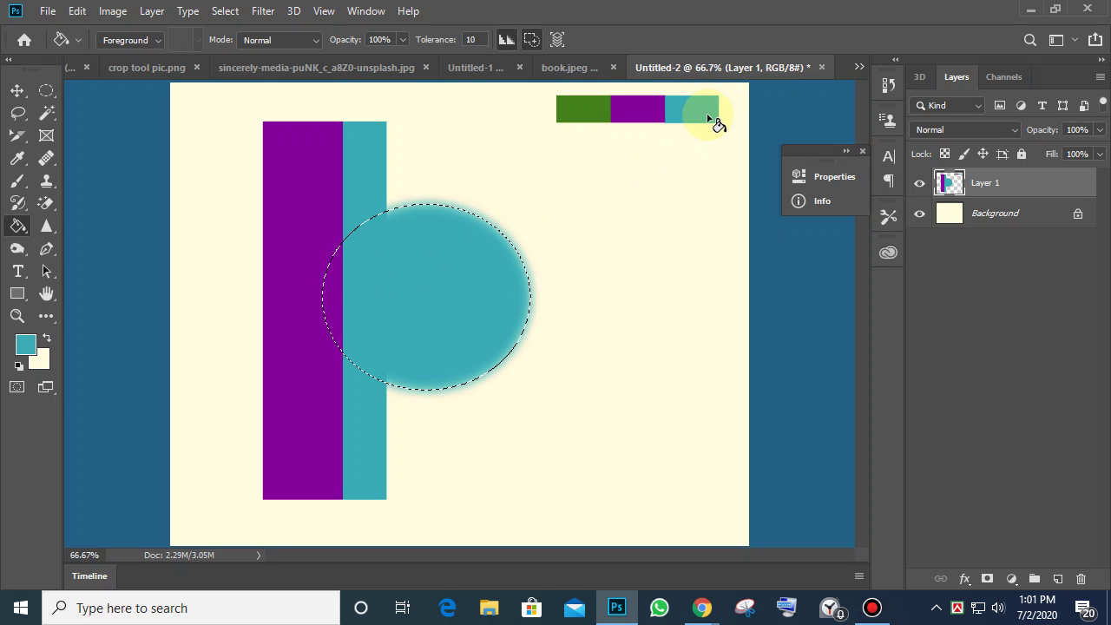
{"action": "left_click", "coordinate": [18, 90]}
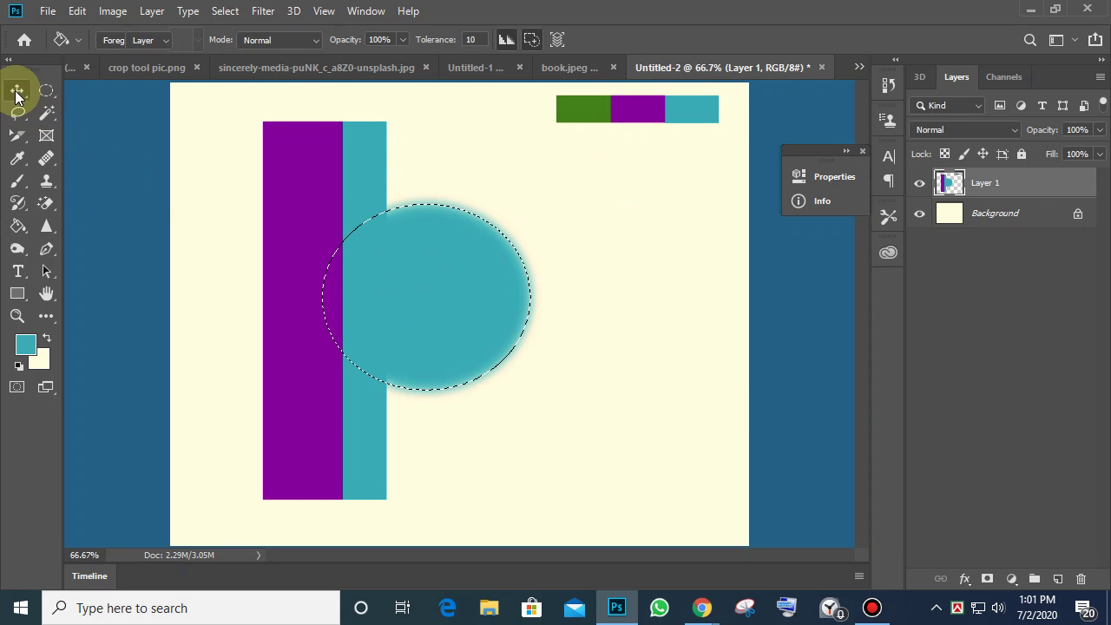
{"action": "left_click", "coordinate": [601, 252]}
{"action": "key", "text": "ctrl+d"}
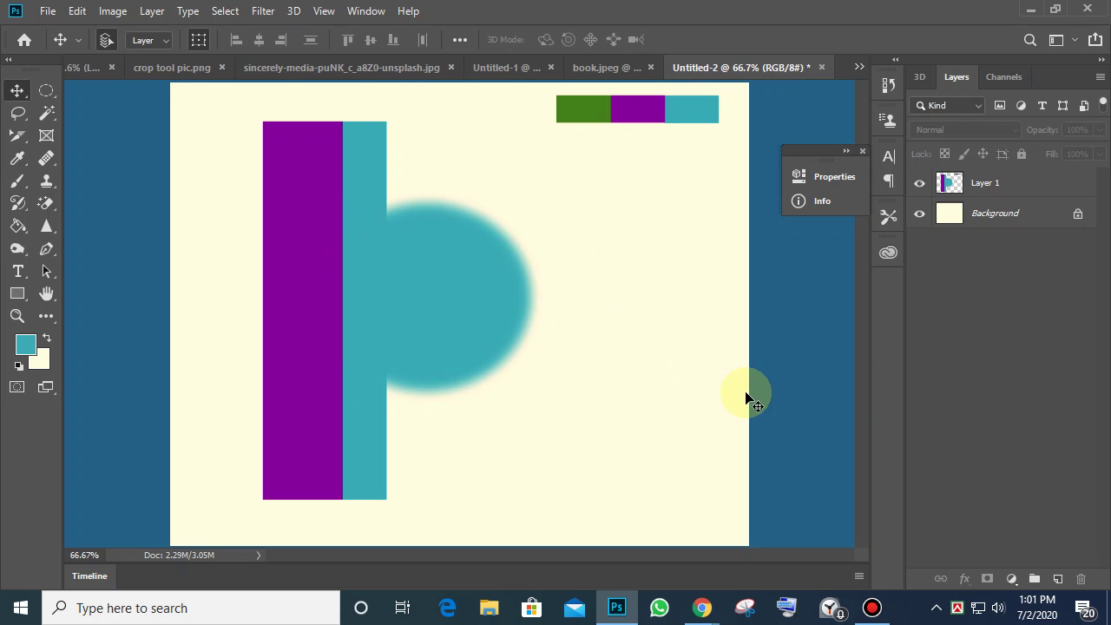
{"action": "left_click", "coordinate": [26, 345]}
{"action": "left_click", "coordinate": [498, 174]}
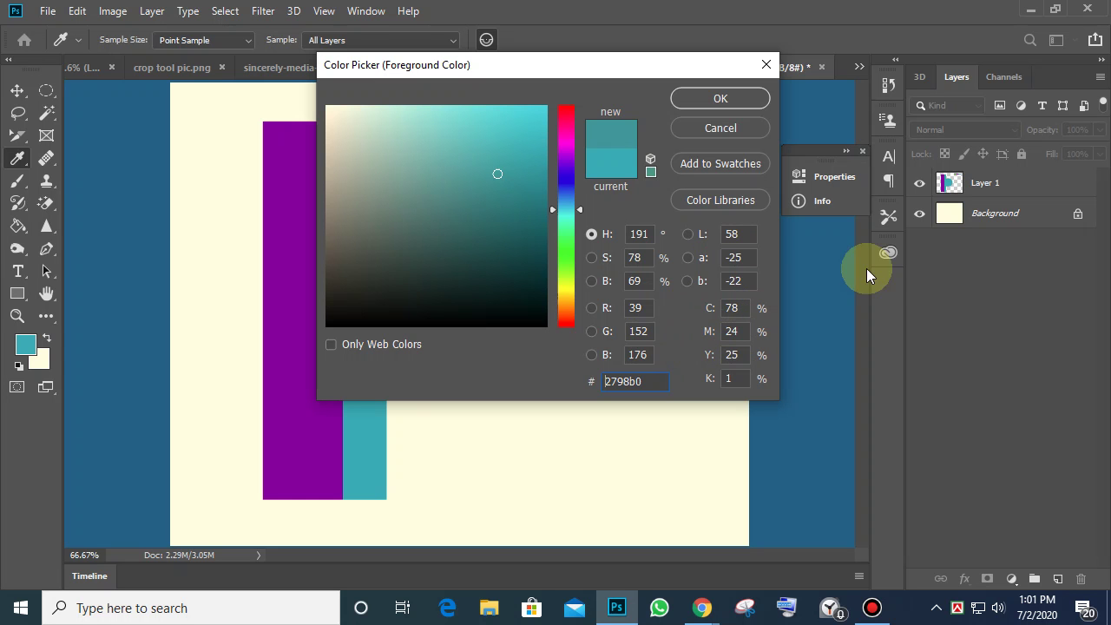
{"action": "left_click", "coordinate": [720, 129]}
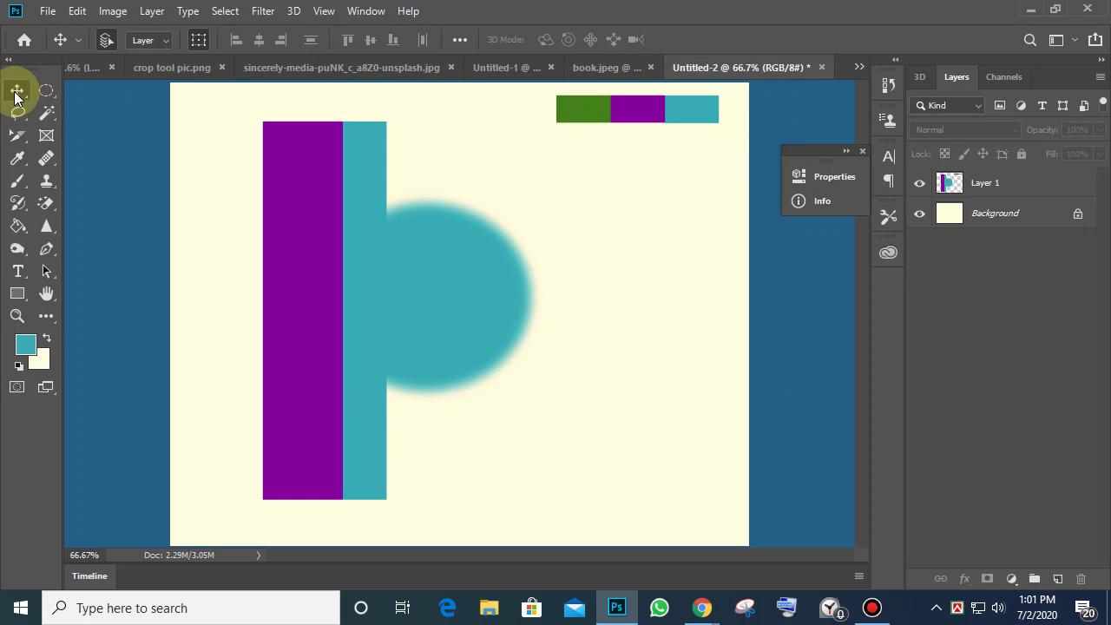
Move the Layer 1 artwork down and left, and cut the three-color swatch strip out of it onto a new layer.
{"action": "left_click_drag", "start_coordinate": [437, 278], "coordinate": [386, 313]}
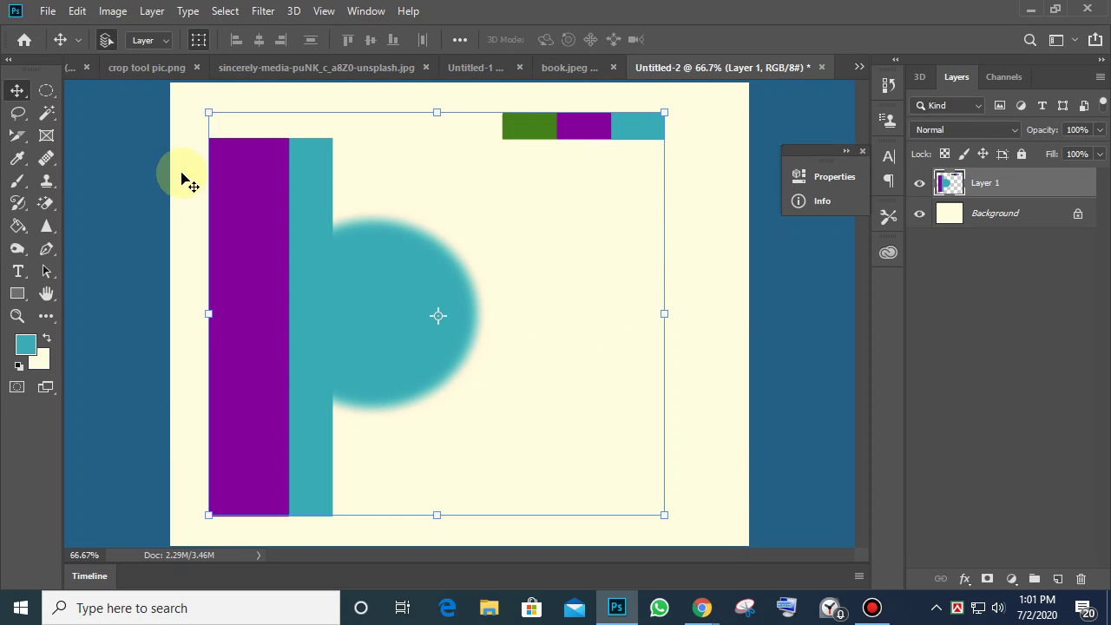
{"action": "left_click", "coordinate": [46, 90]}
{"action": "left_click", "coordinate": [97, 91]}
{"action": "left_click_drag", "start_coordinate": [485, 95], "coordinate": [694, 163]}
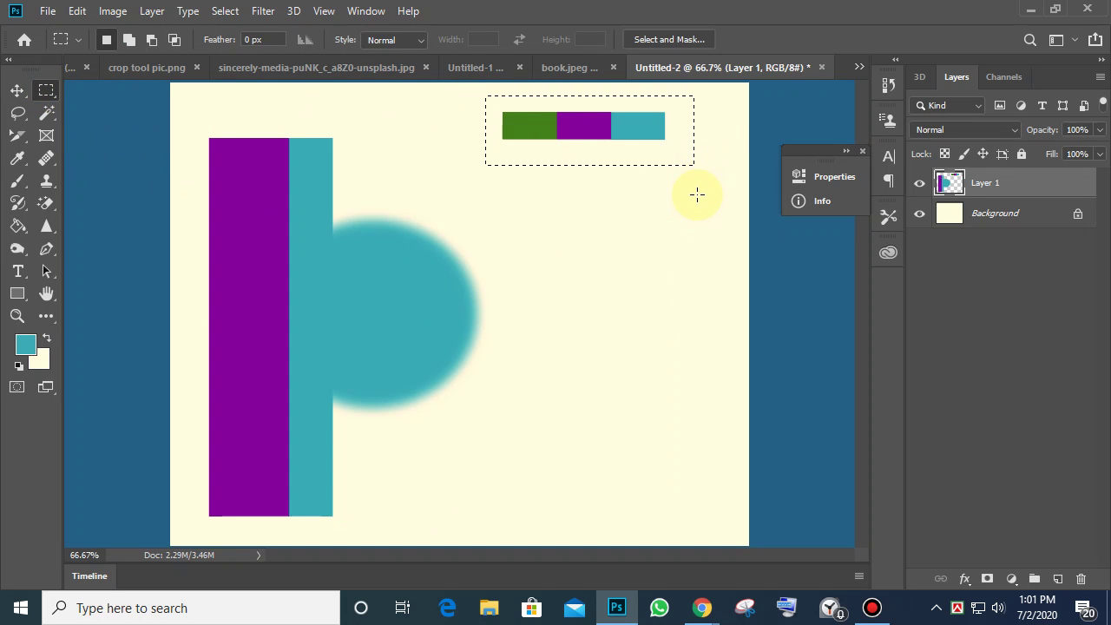
{"action": "key", "text": "ctrl+x"}
{"action": "key", "text": "ctrl+v"}
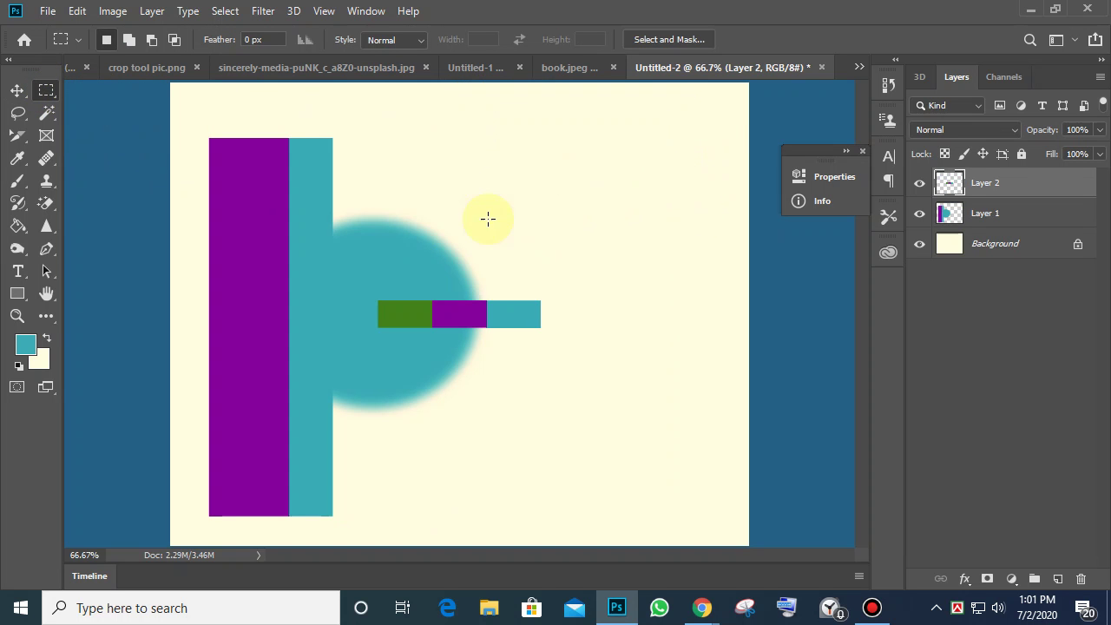
Move the swatch strip to the canvas's upper-right corner and reposition the striped rectangle and circle in the left half.
{"action": "left_click", "coordinate": [17, 91]}
{"action": "left_click_drag", "start_coordinate": [482, 324], "coordinate": [666, 130]}
{"action": "left_click", "coordinate": [415, 345]}
{"action": "left_click_drag", "start_coordinate": [415, 344], "coordinate": [447, 318]}
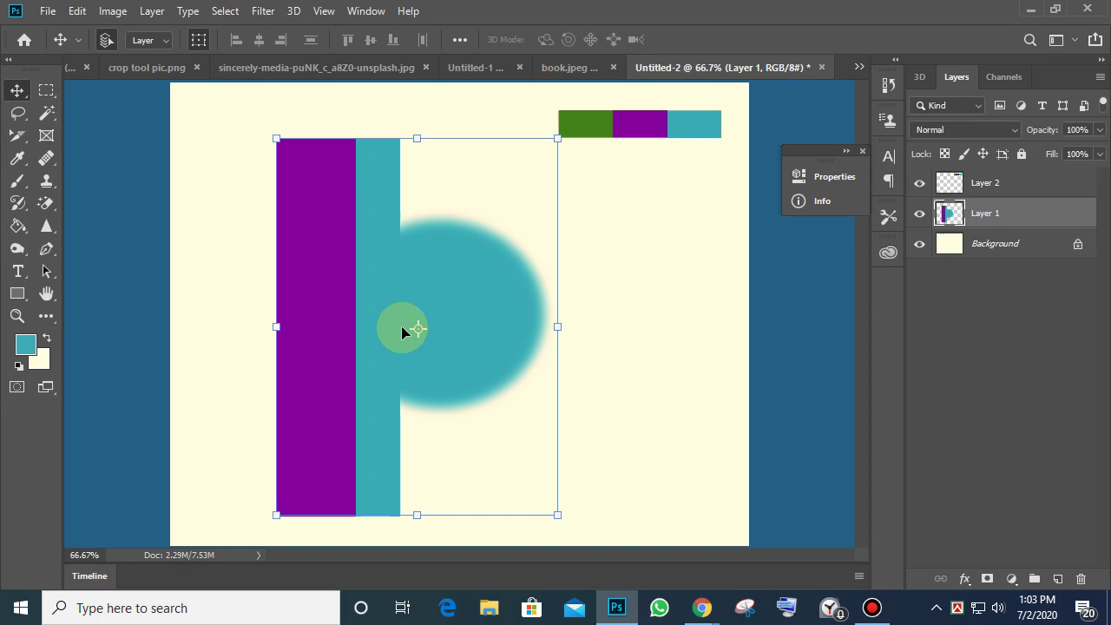
{"action": "left_click_drag", "start_coordinate": [412, 324], "coordinate": [343, 306]}
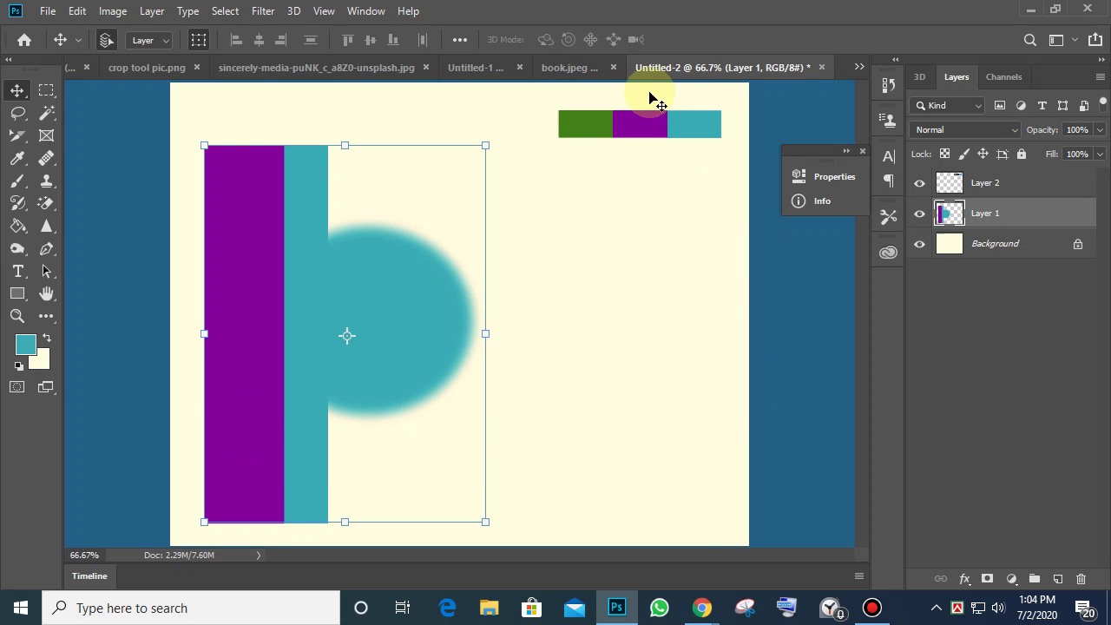
Switch to Chrome and search Google for "color code" in a new tab.
{"action": "mouse_move", "coordinate": [701, 608]}
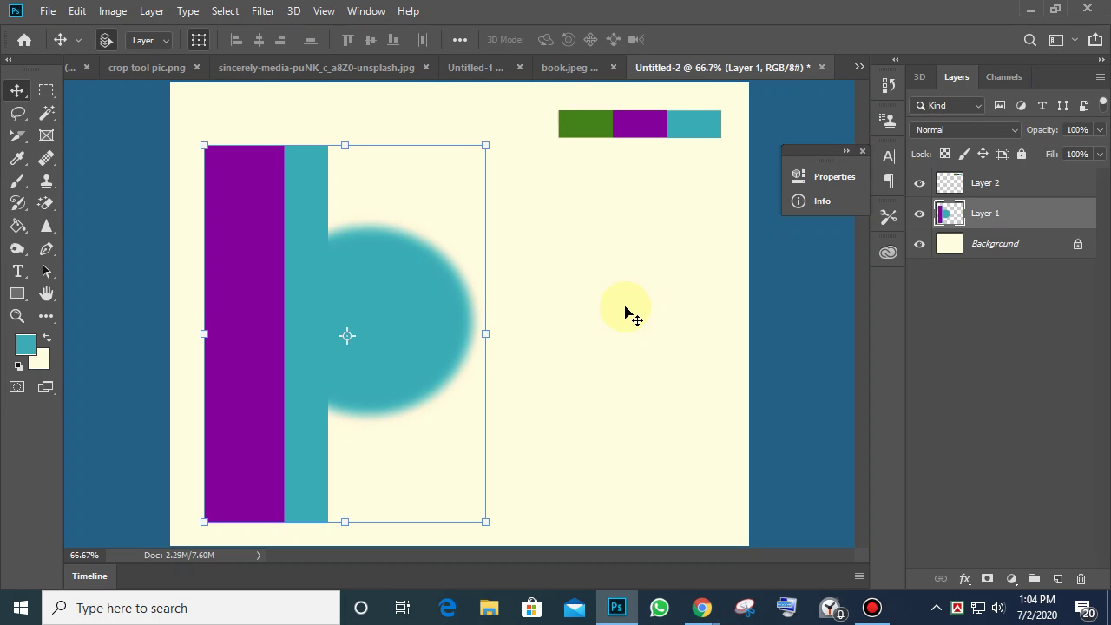
{"action": "mouse_move", "coordinate": [702, 608]}
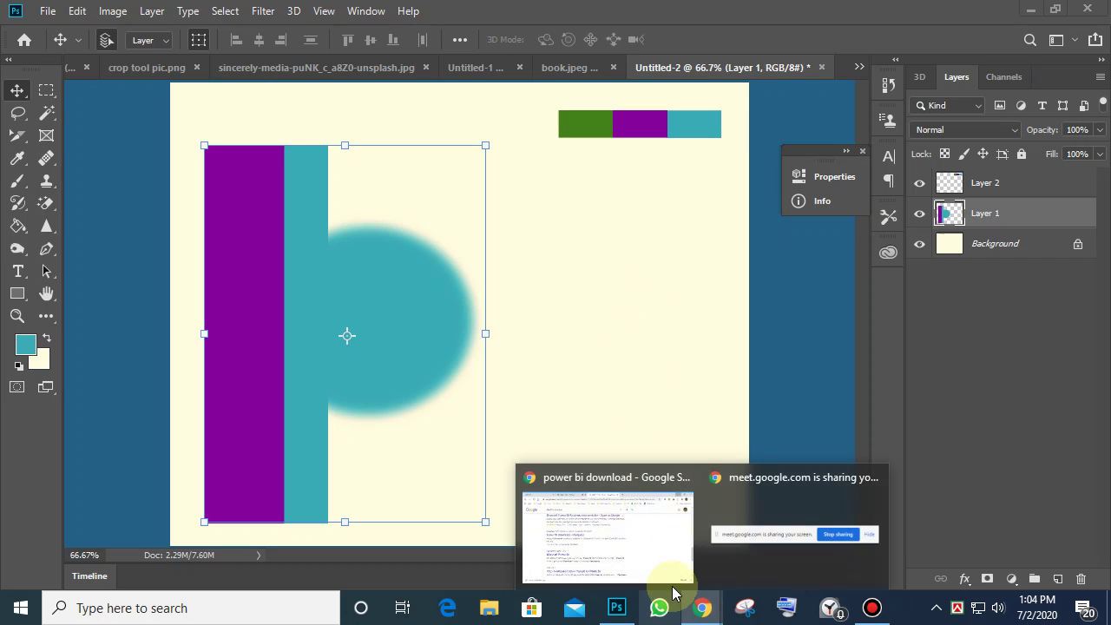
{"action": "left_click", "coordinate": [651, 541]}
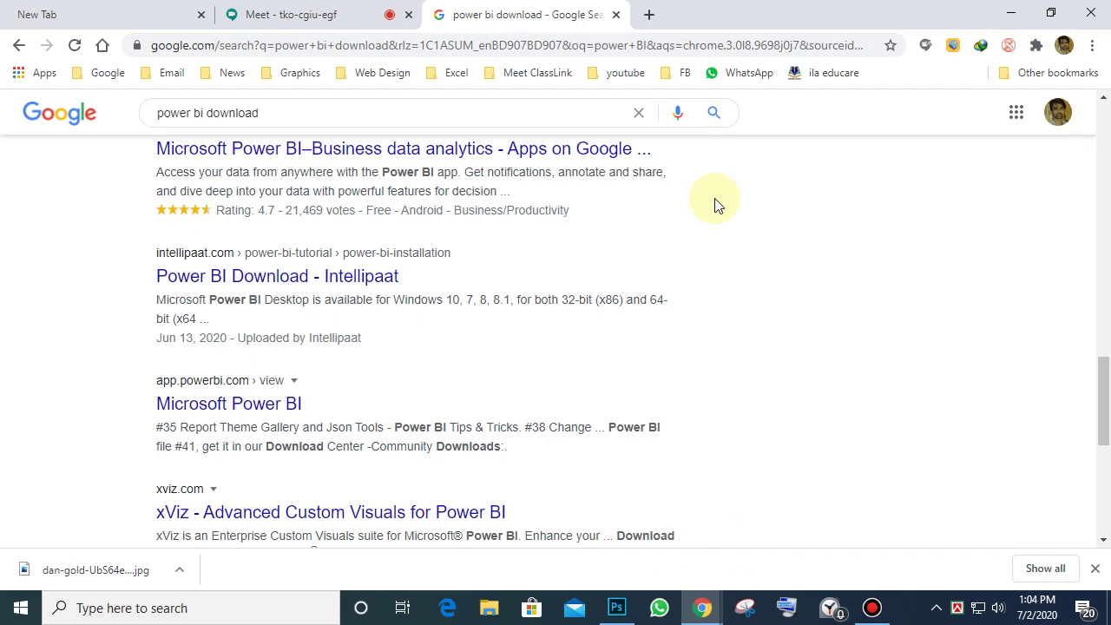
{"action": "left_click", "coordinate": [653, 16]}
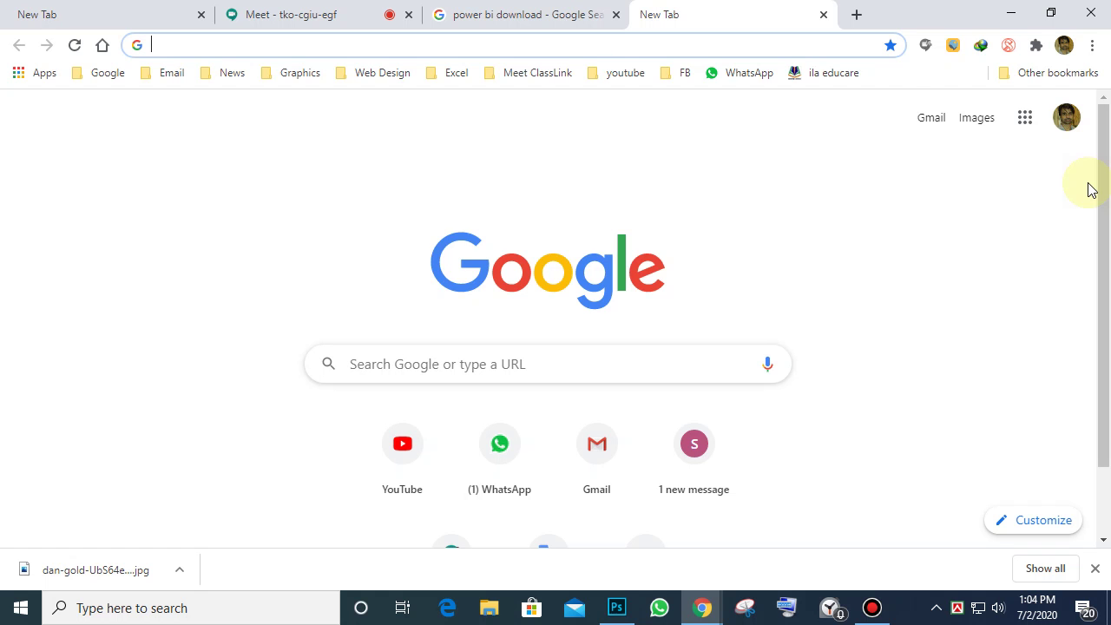
{"action": "type", "text": "colo"}
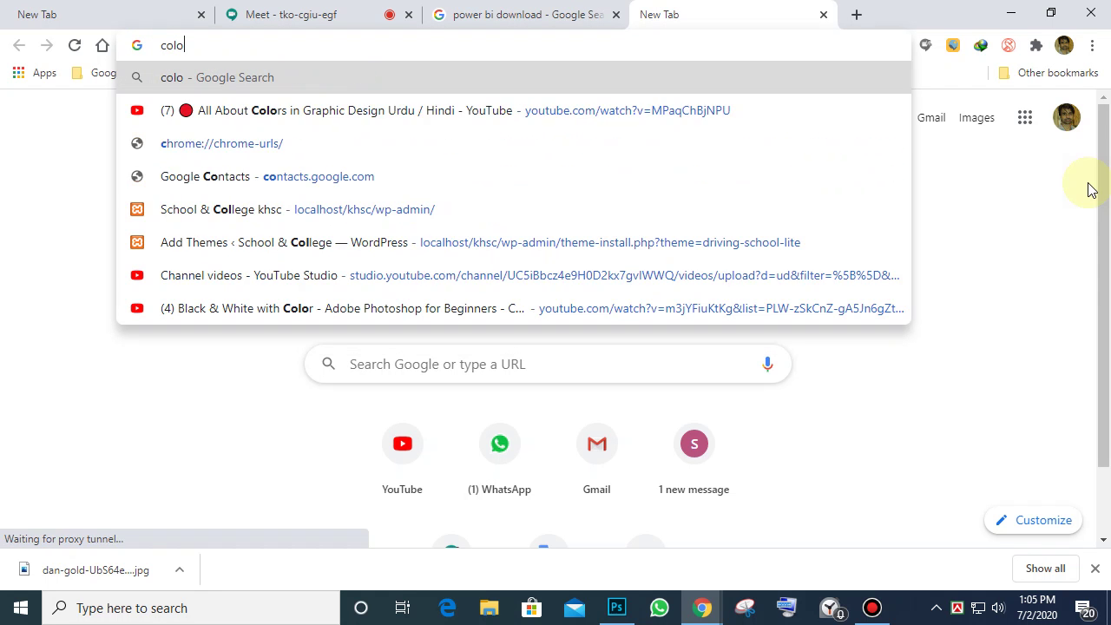
{"action": "type", "text": "r code"}
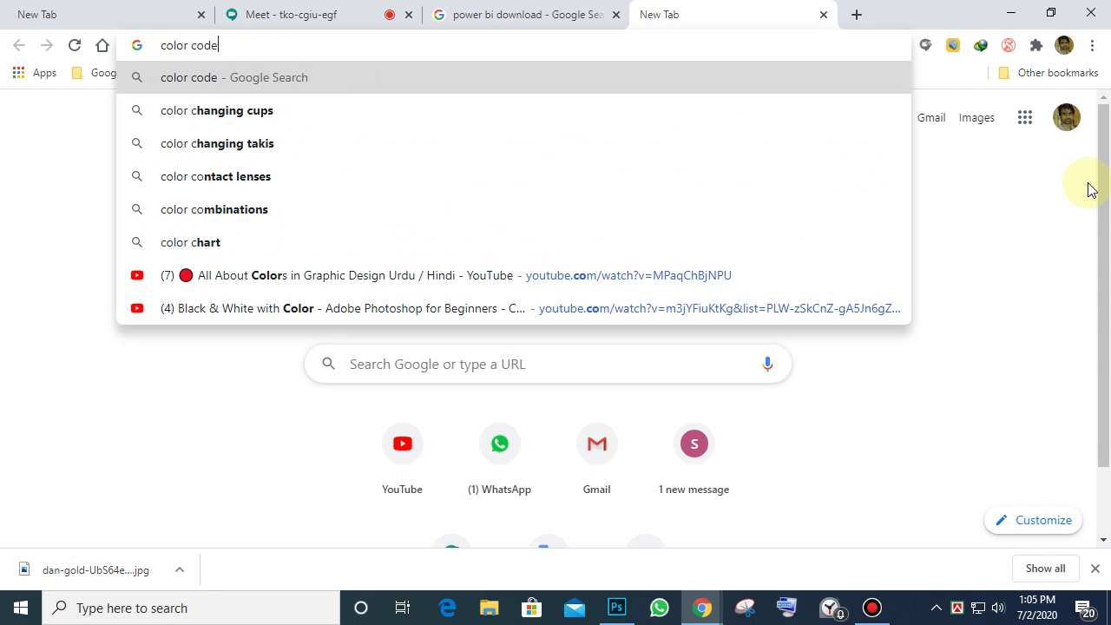
{"action": "key", "text": "Return"}
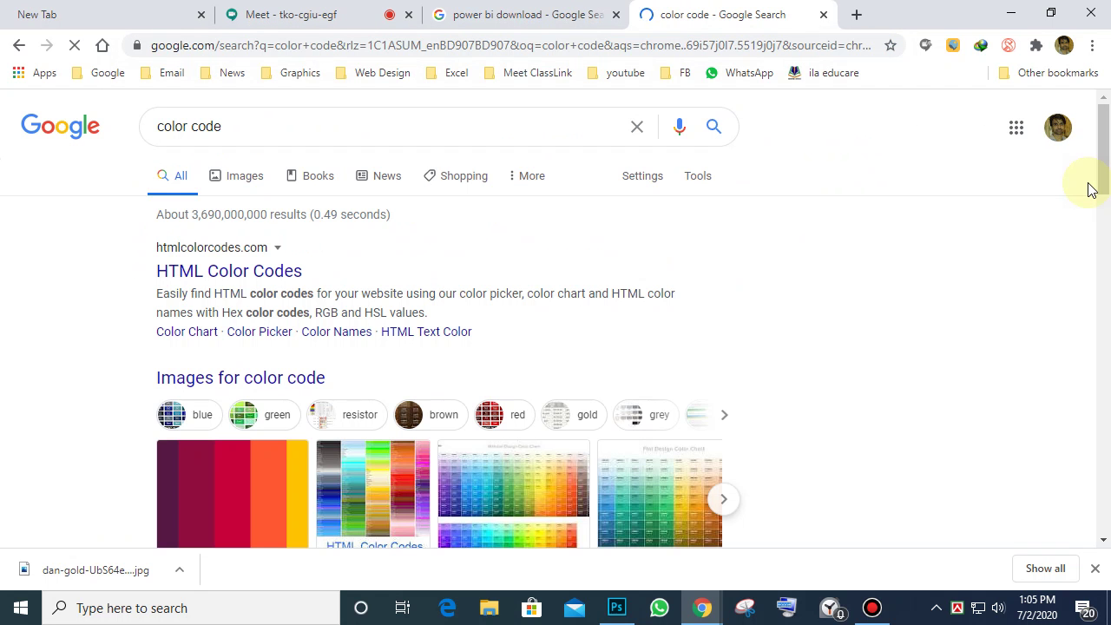
Highlight "#RRGGBB" in the Computer Hope result and look through the color code search results.
{"action": "scroll", "coordinate": [739, 392], "scroll_direction": "down", "scroll_amount": 5}
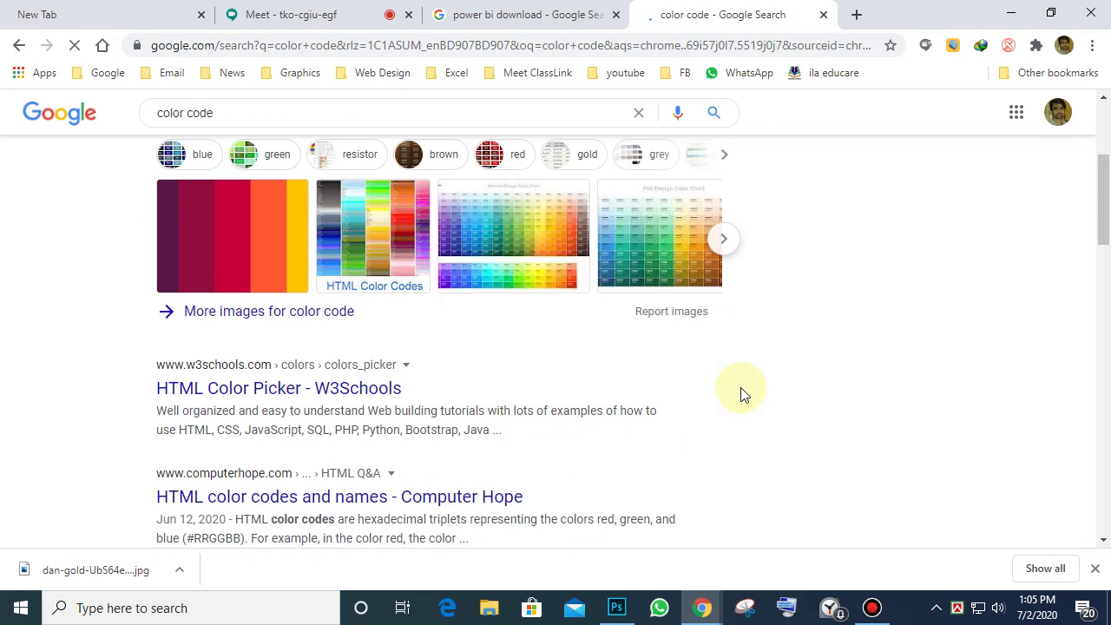
{"action": "scroll", "coordinate": [742, 393], "scroll_direction": "down", "scroll_amount": 2}
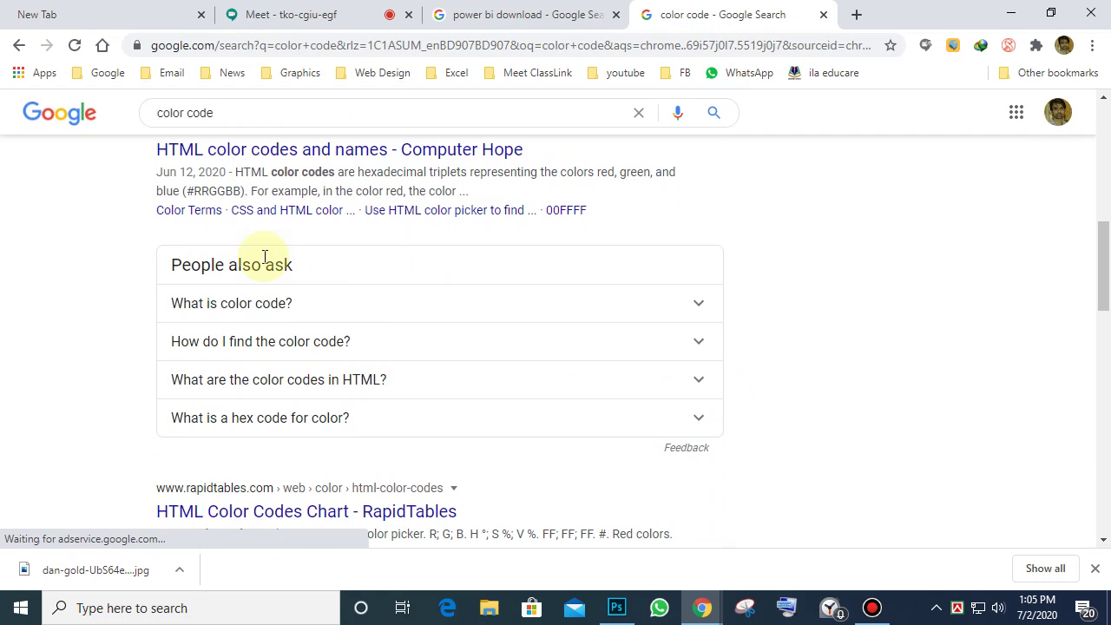
{"action": "left_click_drag", "start_coordinate": [186, 191], "coordinate": [237, 192]}
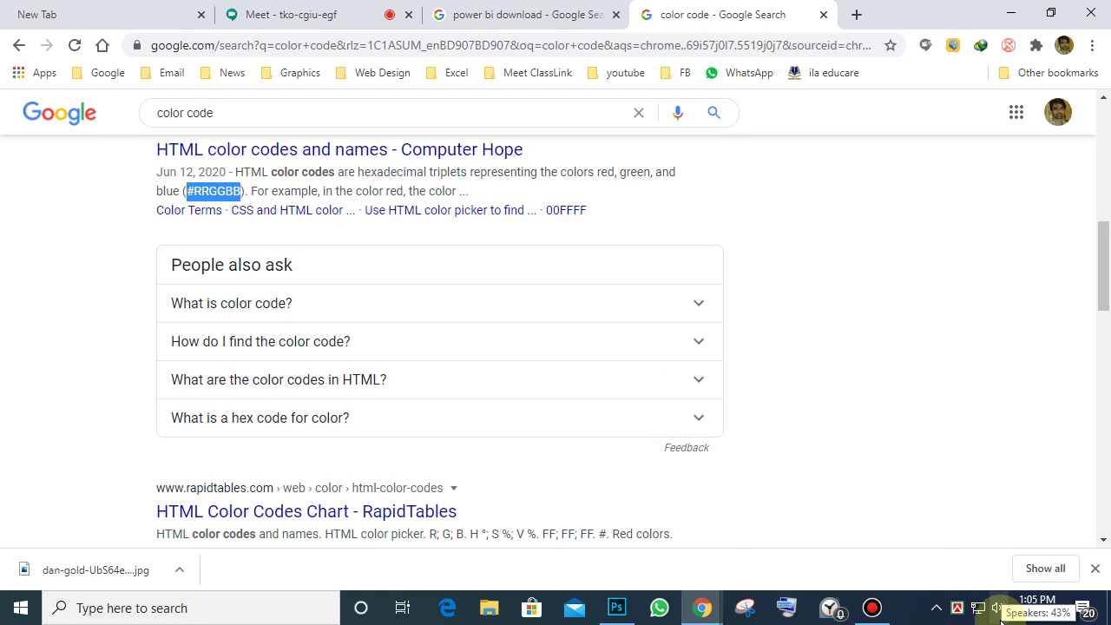
{"action": "scroll", "coordinate": [758, 477], "scroll_direction": "down", "scroll_amount": 2}
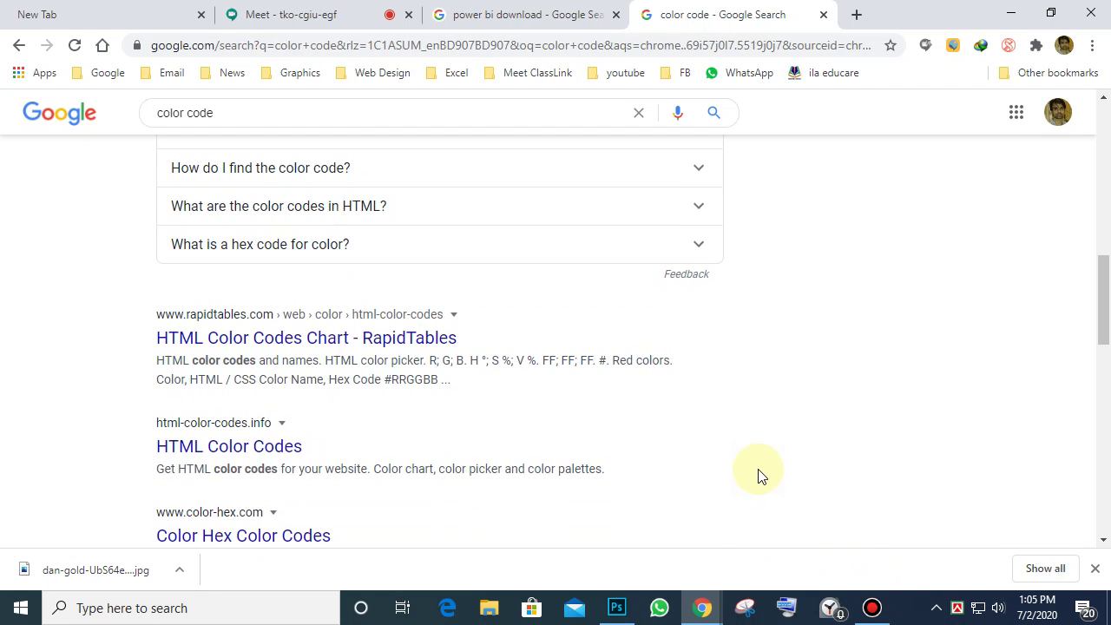
Open the RapidTables HTML Color Codes Chart result and look through its color tables down to the brown colors.
{"action": "left_click", "coordinate": [353, 339]}
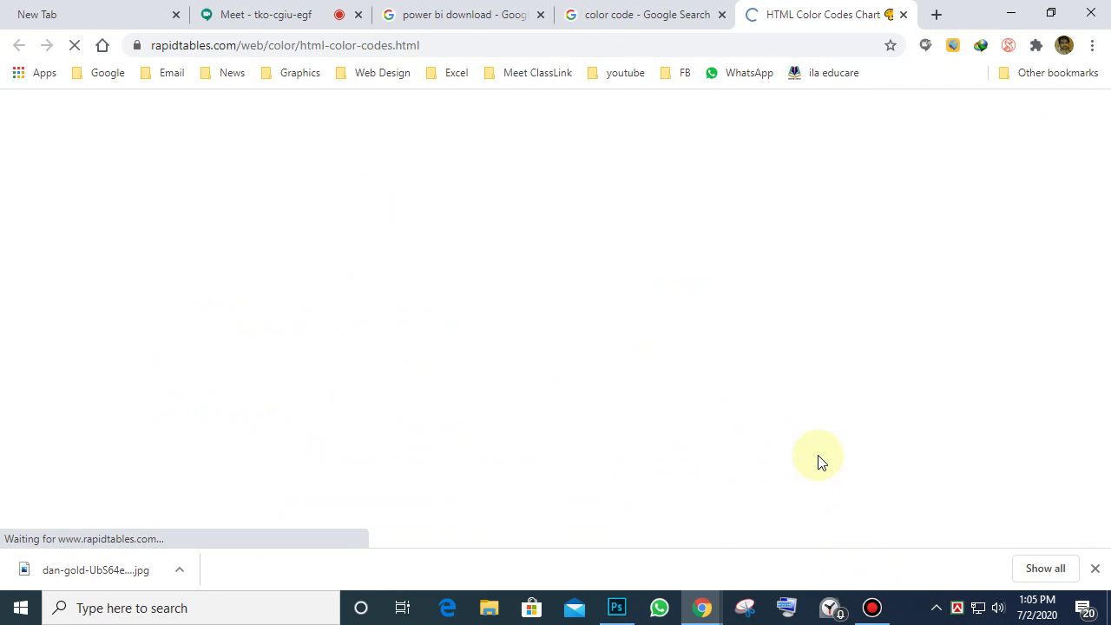
{"action": "scroll", "coordinate": [808, 414], "scroll_direction": "down", "scroll_amount": 4}
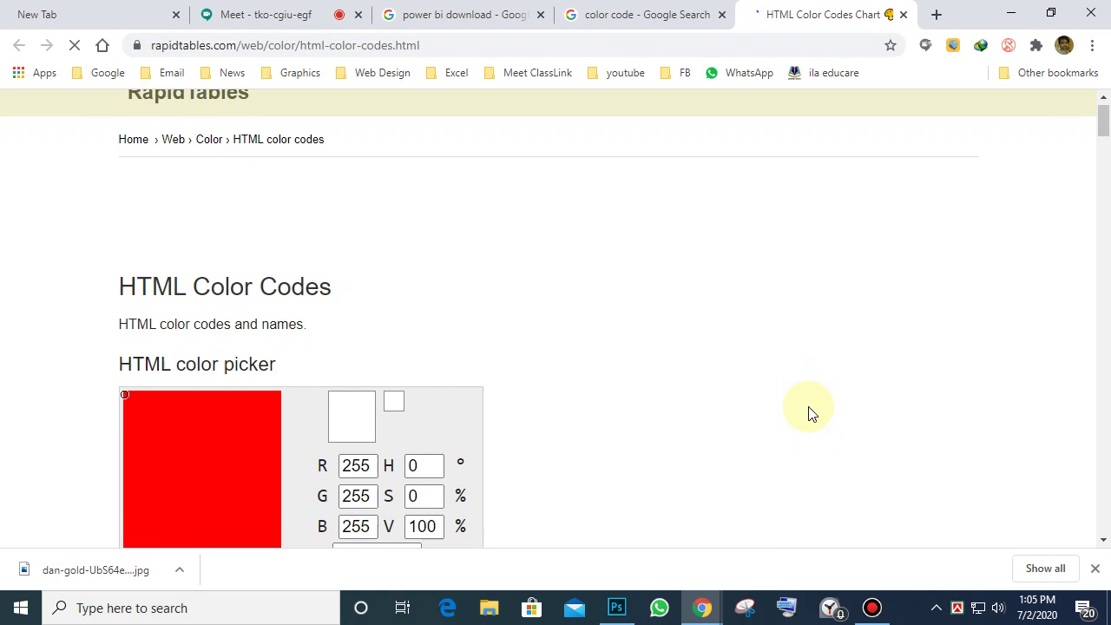
{"action": "scroll", "coordinate": [808, 414], "scroll_direction": "down", "scroll_amount": 9}
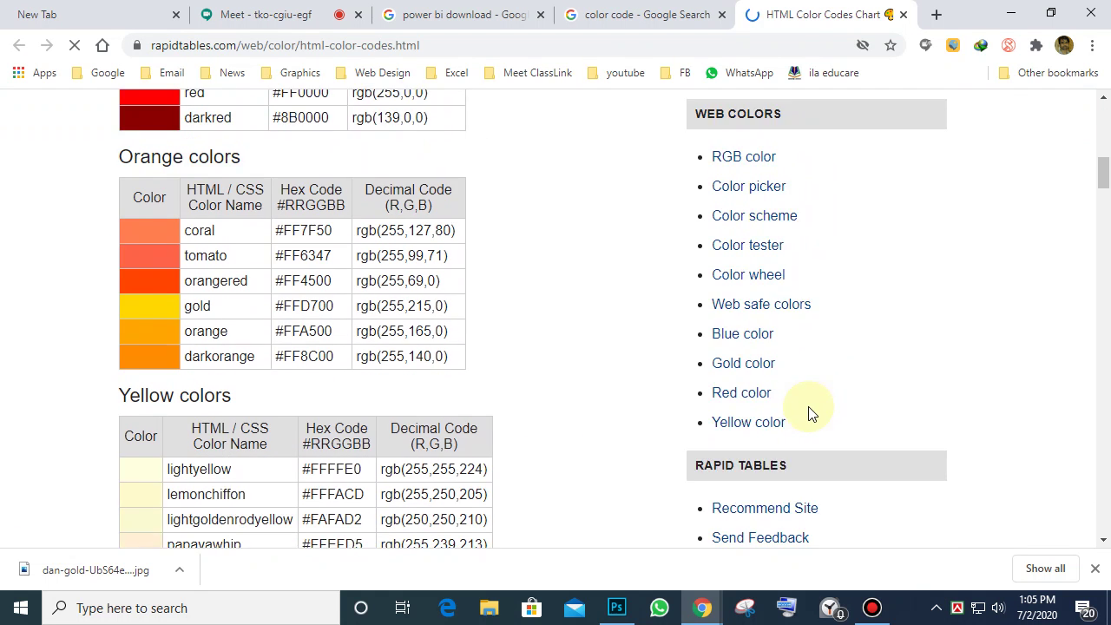
{"action": "scroll", "coordinate": [809, 415], "scroll_direction": "down", "scroll_amount": 9}
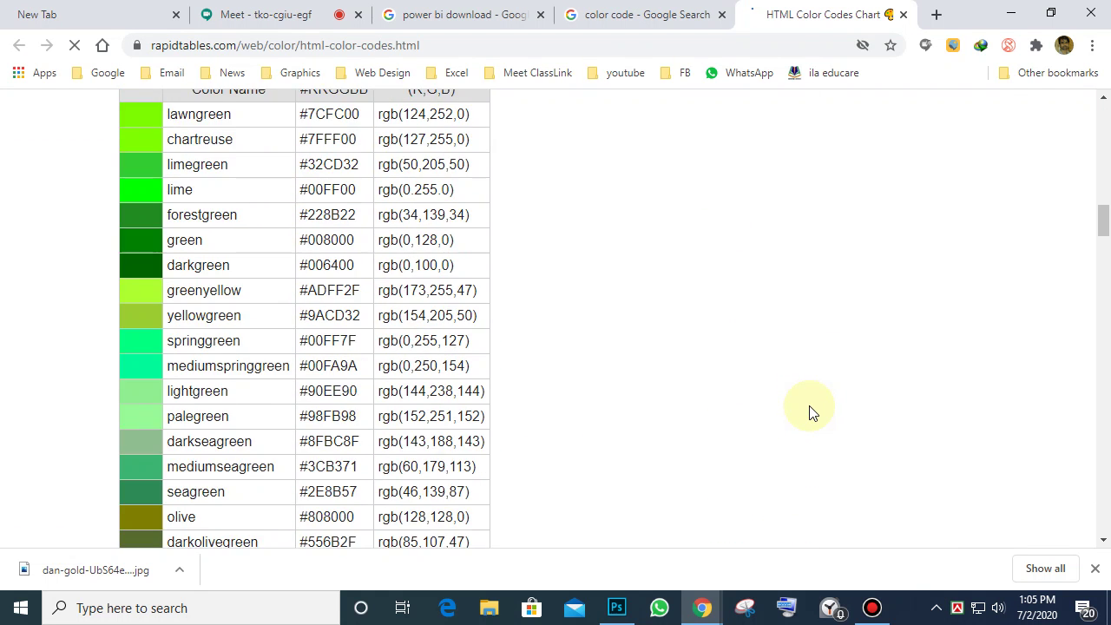
{"action": "scroll", "coordinate": [808, 414], "scroll_direction": "down", "scroll_amount": 8}
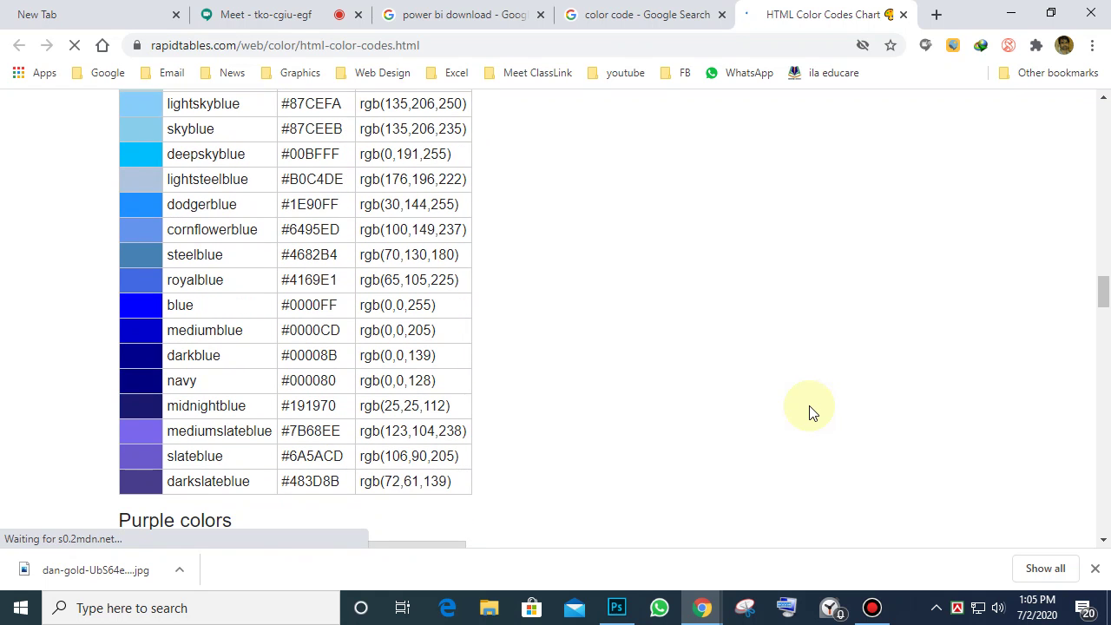
{"action": "scroll", "coordinate": [809, 412], "scroll_direction": "down", "scroll_amount": 4}
{"action": "scroll", "coordinate": [808, 414], "scroll_direction": "down", "scroll_amount": 6}
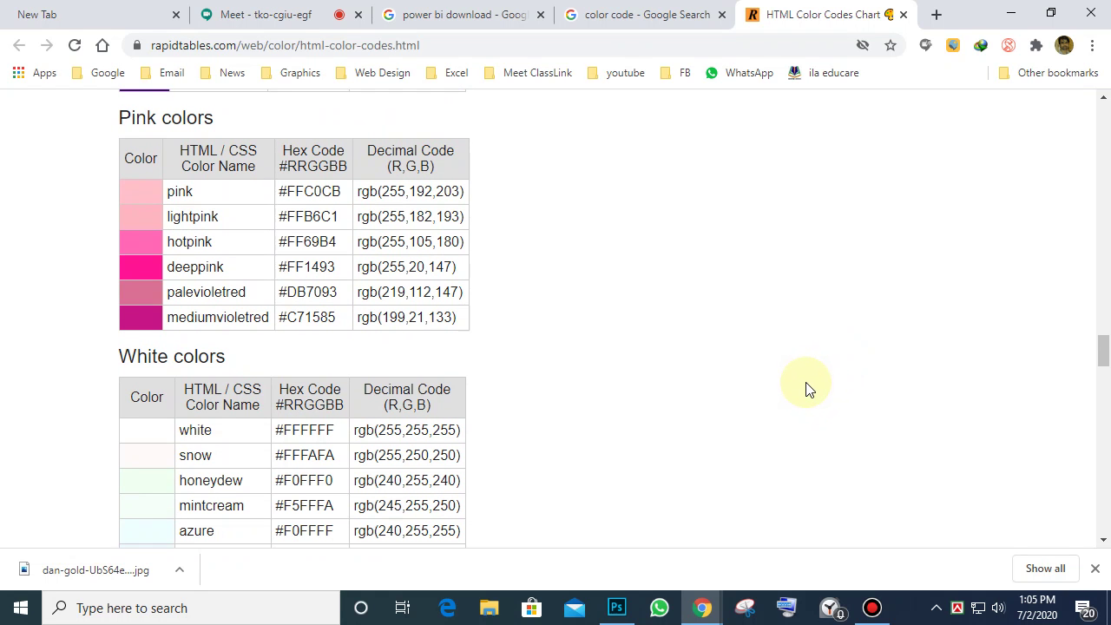
{"action": "scroll", "coordinate": [377, 300], "scroll_direction": "down", "scroll_amount": 8}
{"action": "scroll", "coordinate": [377, 300], "scroll_direction": "down", "scroll_amount": 4}
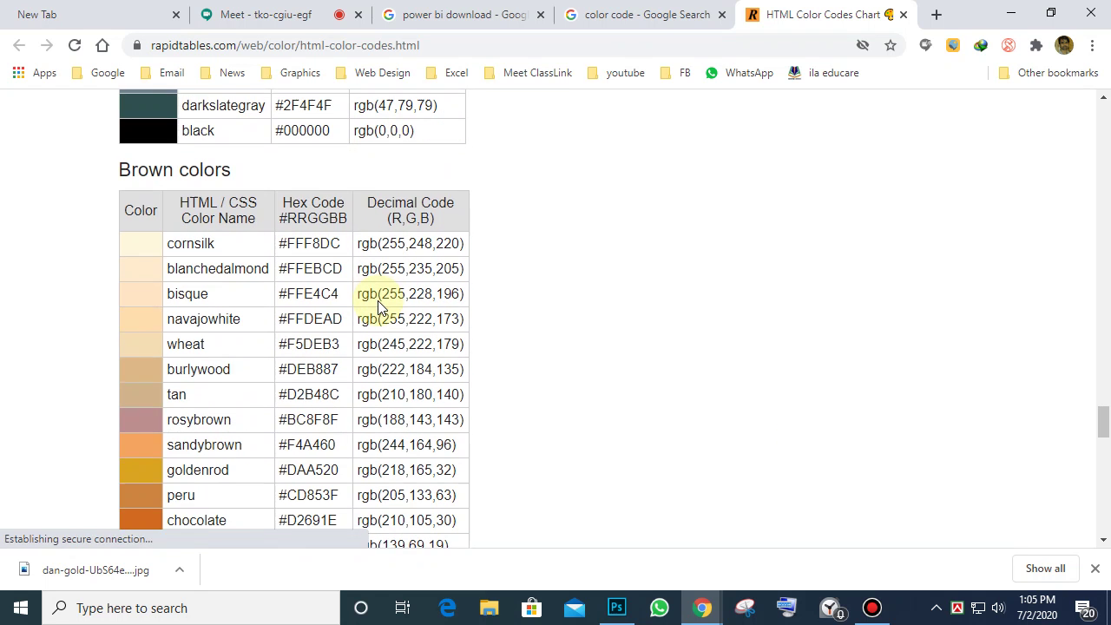
{"action": "scroll", "coordinate": [382, 302], "scroll_direction": "down", "scroll_amount": 3}
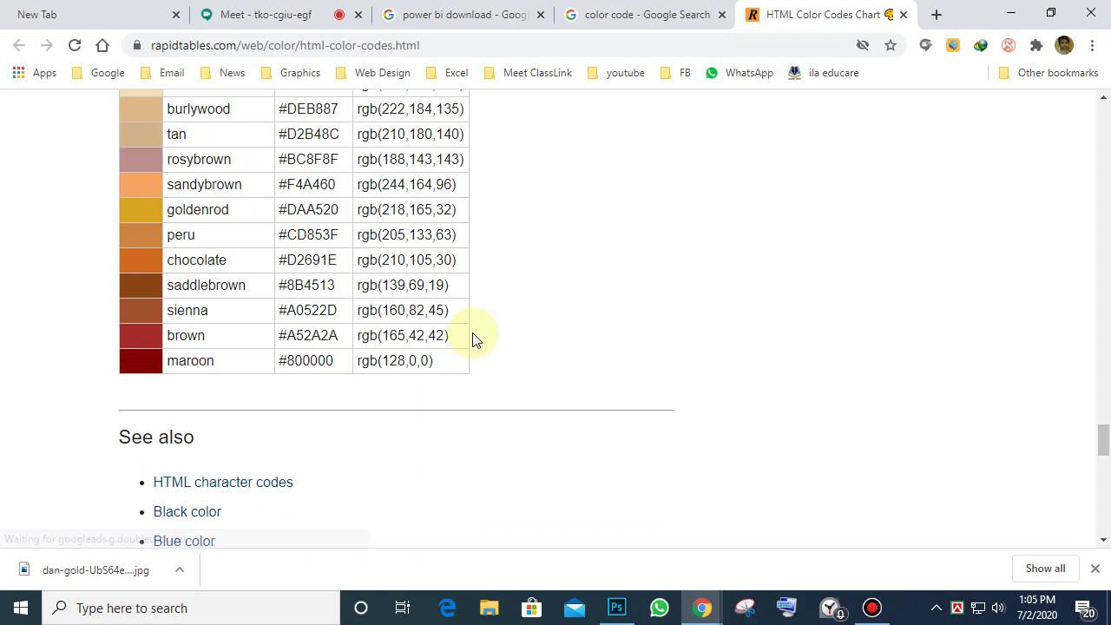
Minimize Chrome and Photoshop, and open the PDF "Graphic Design module- LEDP 2020.pdf" from the desktop in Edge.
{"action": "left_click", "coordinate": [1011, 14]}
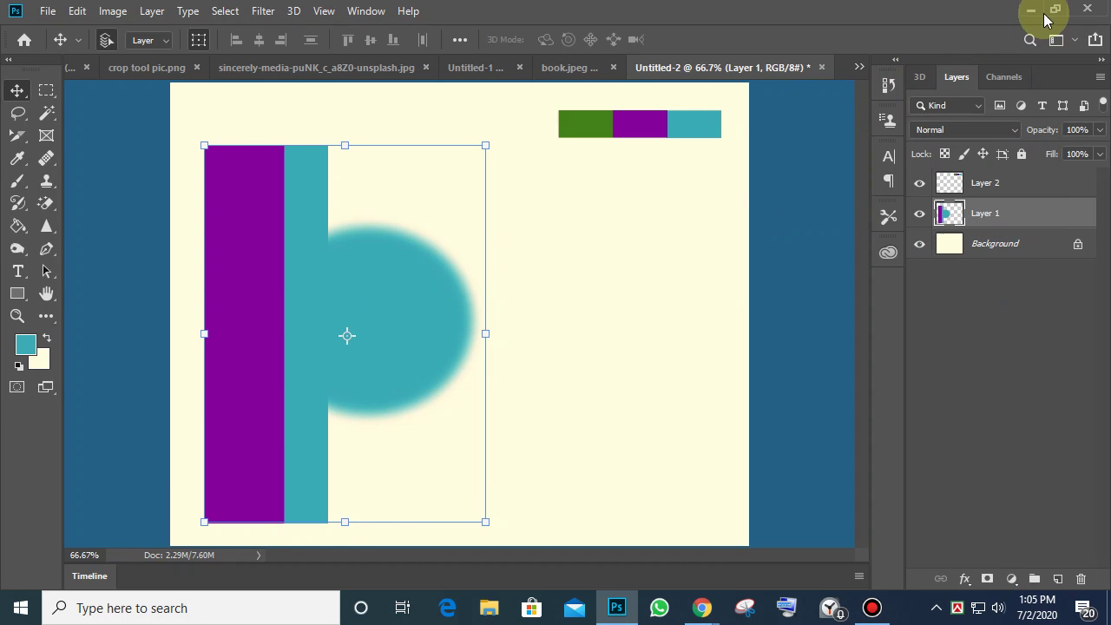
{"action": "left_click", "coordinate": [1031, 10]}
{"action": "left_click", "coordinate": [426, 139]}
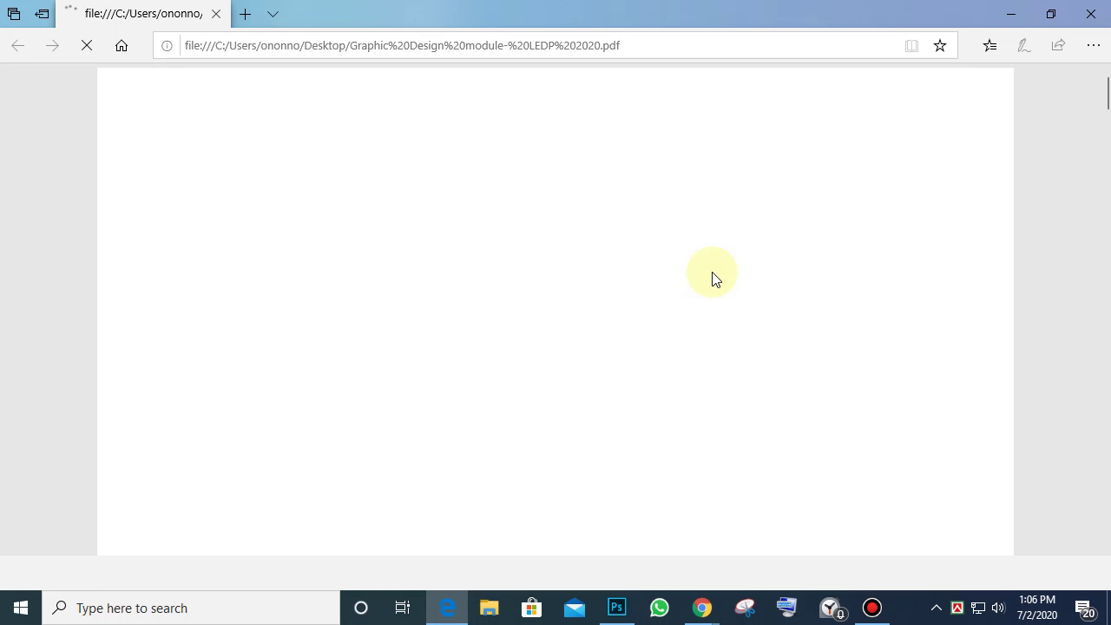
Highlight the "Web template Using Photoshop" wording in the last bullet of the Learning Outcomes on page 2.
{"action": "scroll", "coordinate": [717, 278], "scroll_direction": "down", "scroll_amount": 12}
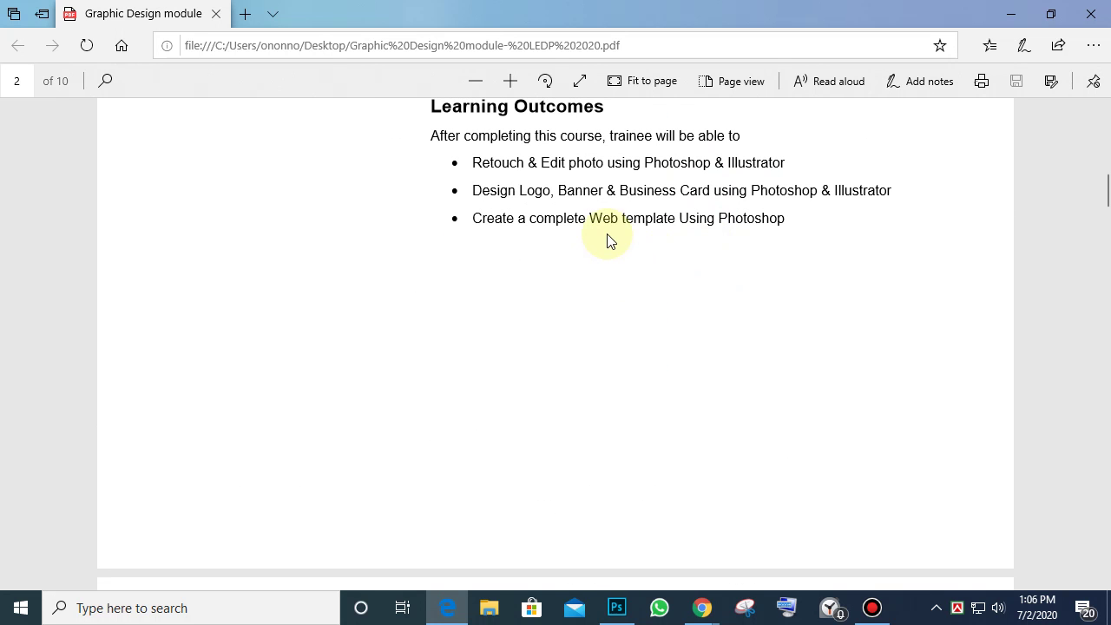
{"action": "left_click_drag", "start_coordinate": [589, 218], "coordinate": [678, 219]}
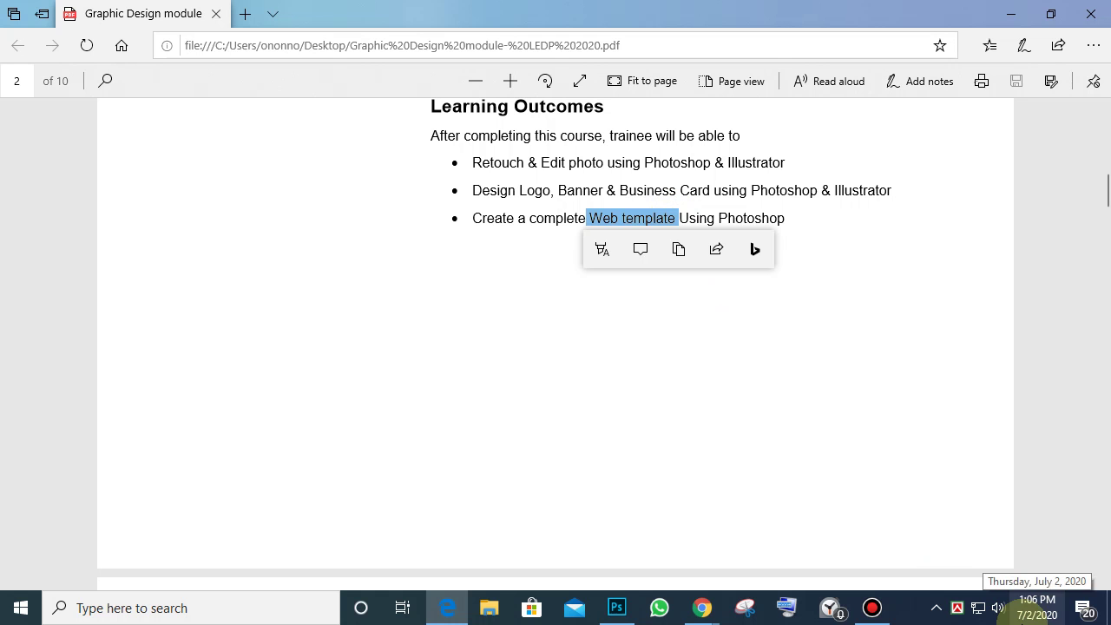
{"action": "left_click", "coordinate": [721, 218]}
{"action": "left_click_drag", "start_coordinate": [787, 218], "coordinate": [605, 218]}
Skim the Graphic Design course module table through the Day 14-19 row and return to its beginning on page 3.
{"action": "scroll", "coordinate": [786, 426], "scroll_direction": "down", "scroll_amount": 20}
{"action": "scroll", "coordinate": [787, 426], "scroll_direction": "down", "scroll_amount": 15}
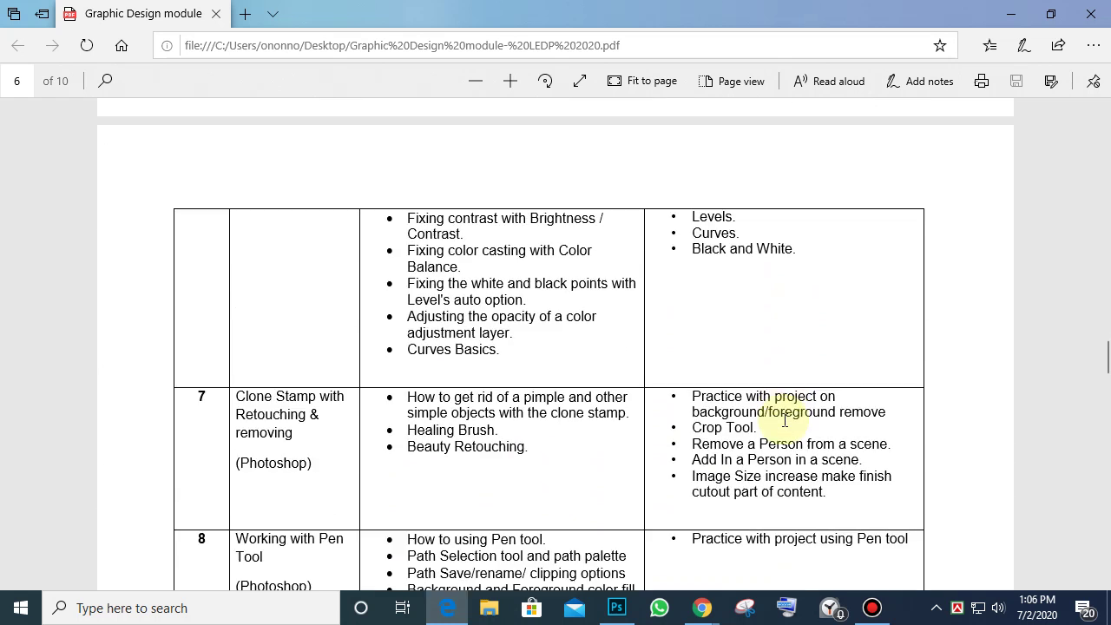
{"action": "scroll", "coordinate": [784, 420], "scroll_direction": "down", "scroll_amount": 8}
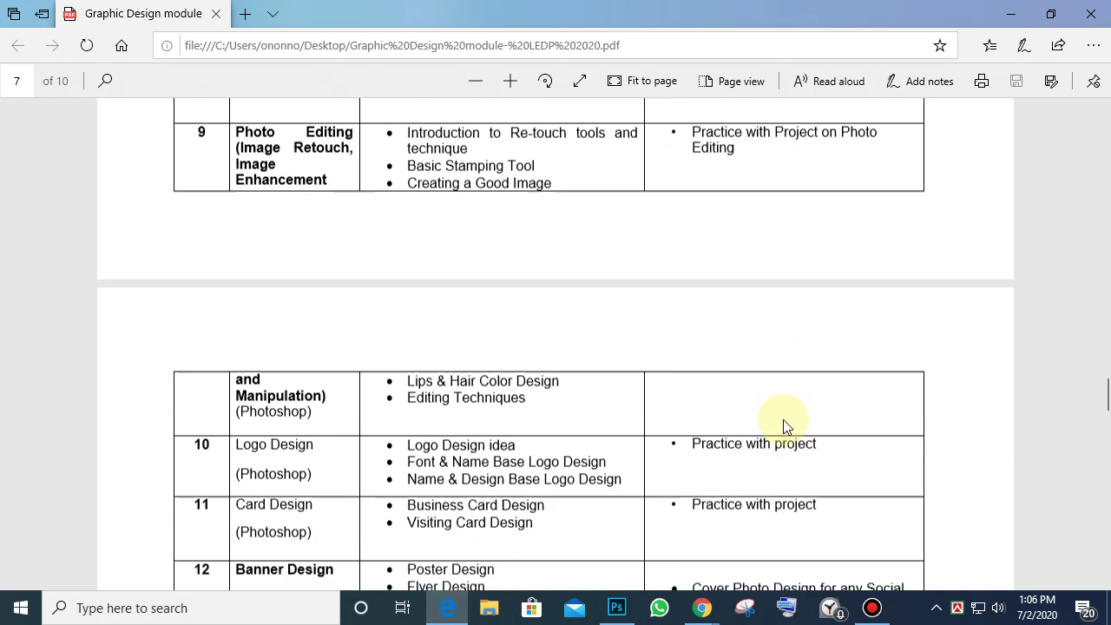
{"action": "scroll", "coordinate": [784, 425], "scroll_direction": "down", "scroll_amount": 10}
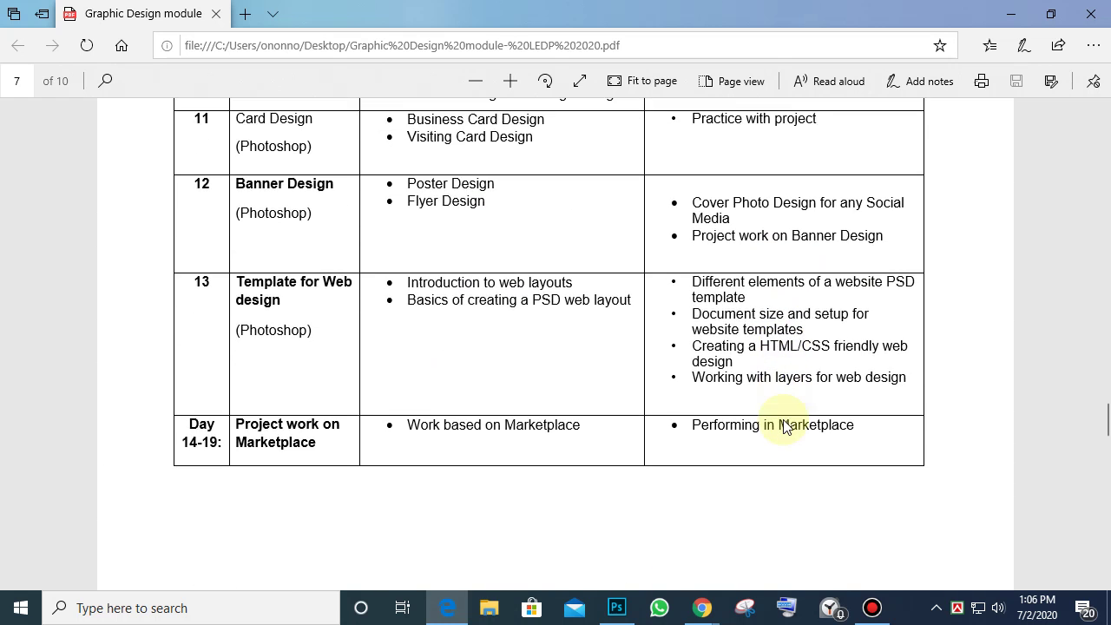
{"action": "scroll", "coordinate": [784, 425], "scroll_direction": "up", "scroll_amount": 12}
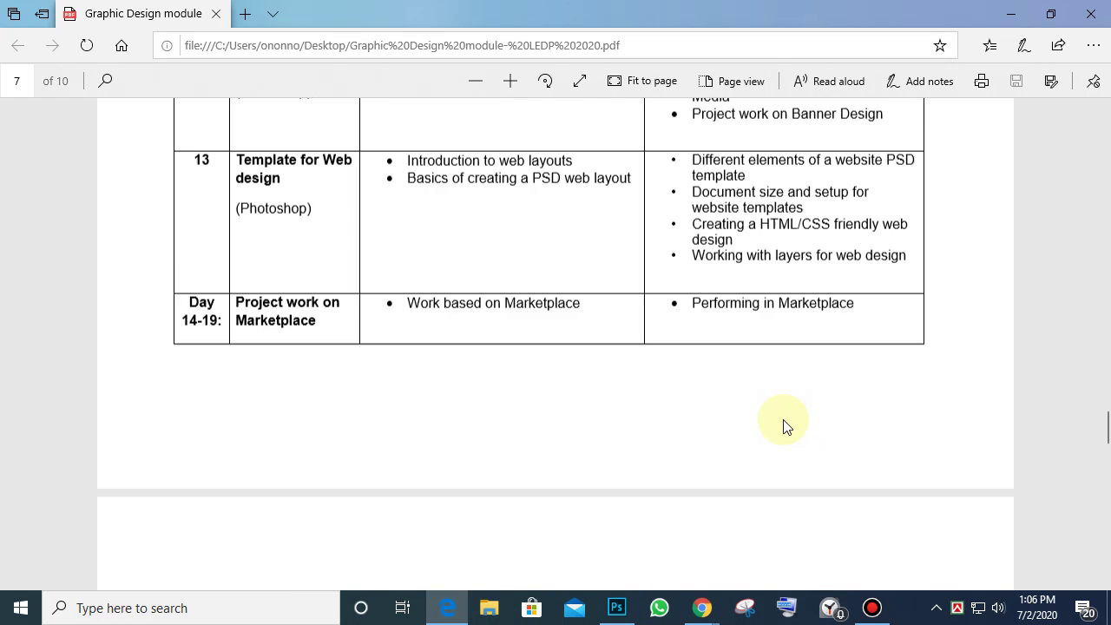
{"action": "scroll", "coordinate": [784, 425], "scroll_direction": "up", "scroll_amount": 3}
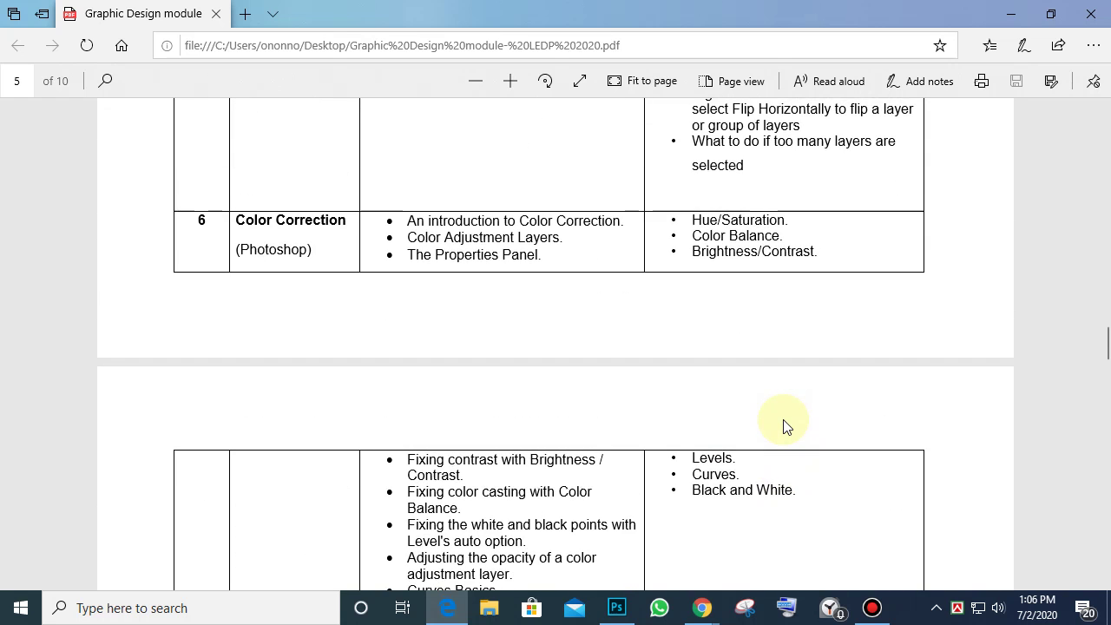
{"action": "scroll", "coordinate": [784, 425], "scroll_direction": "up", "scroll_amount": 15}
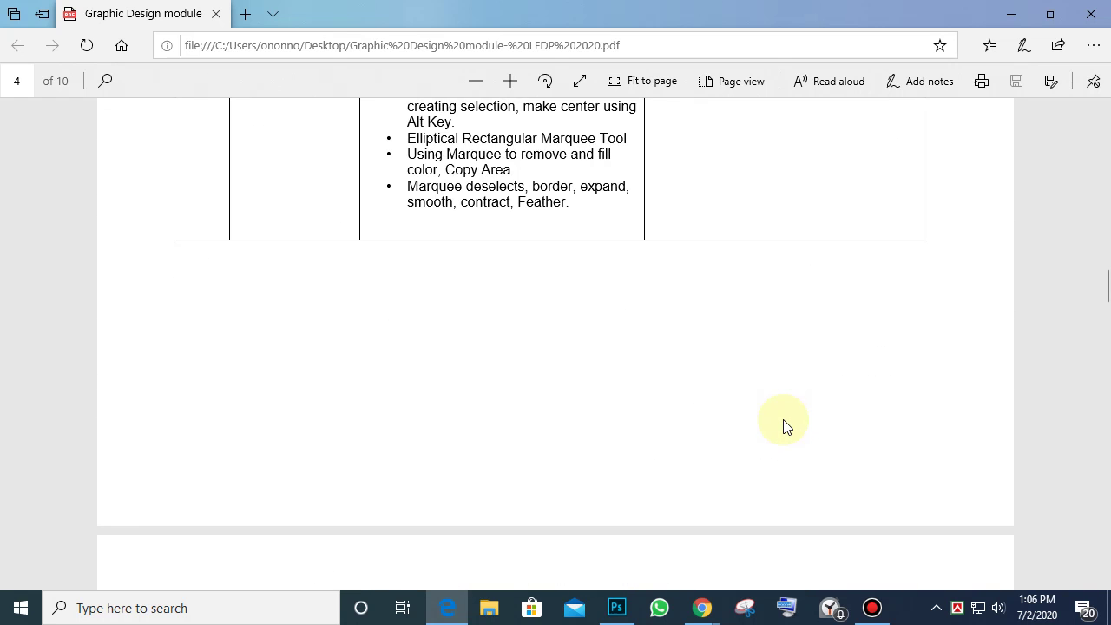
{"action": "scroll", "coordinate": [784, 425], "scroll_direction": "up", "scroll_amount": 8}
{"action": "scroll", "coordinate": [784, 425], "scroll_direction": "up", "scroll_amount": 1}
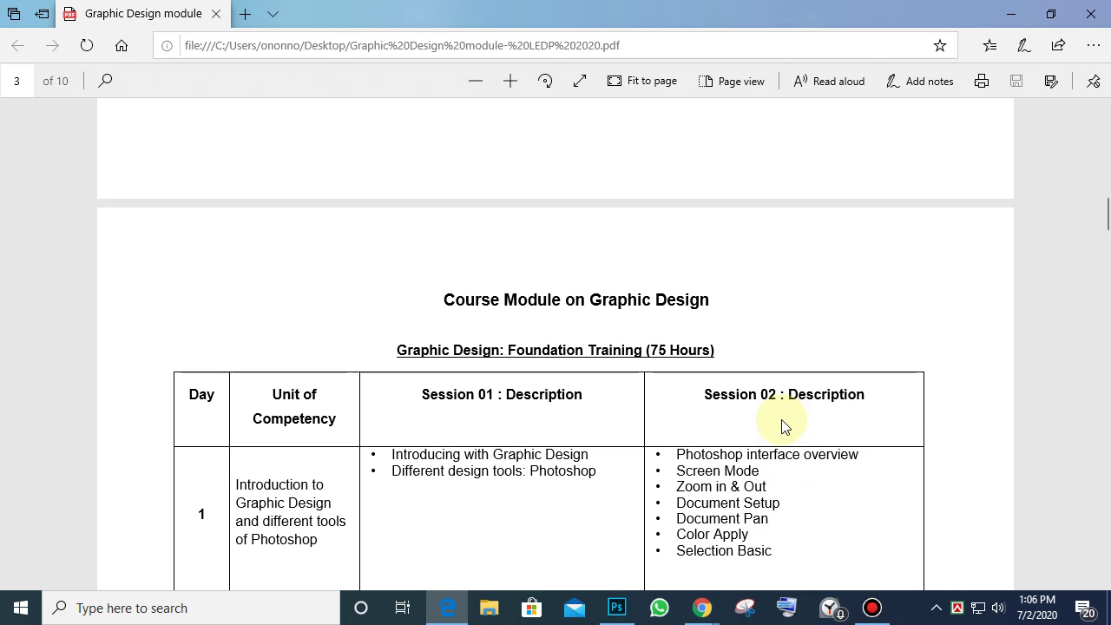
Review the course module's daily topics from Day 1 through the marketplace project work on page 7.
{"action": "scroll", "coordinate": [784, 426], "scroll_direction": "down", "scroll_amount": 10}
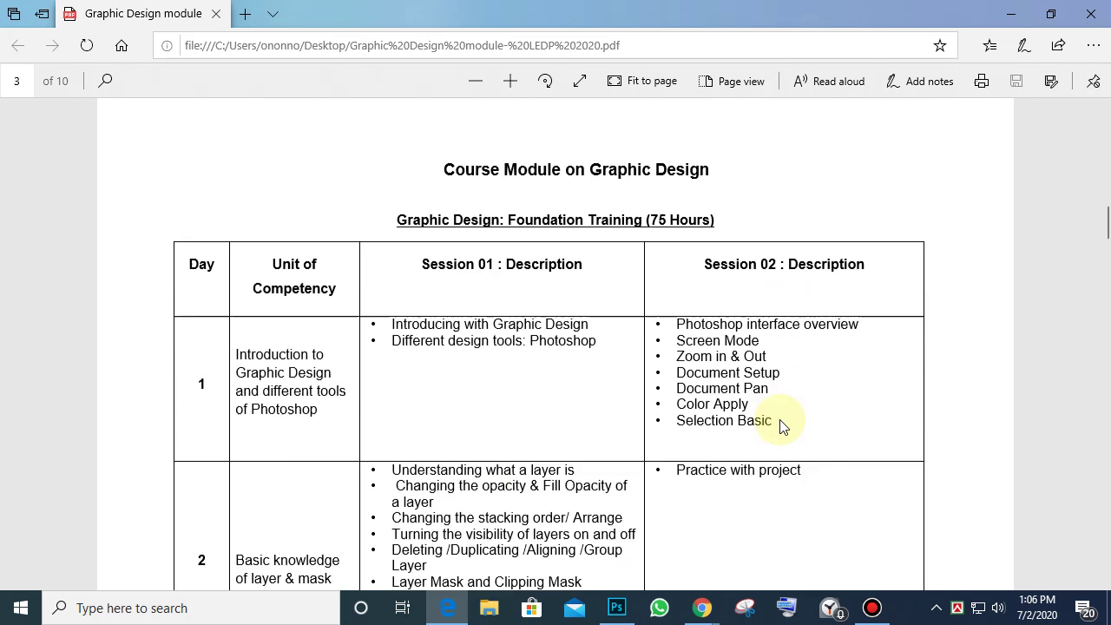
{"action": "scroll", "coordinate": [782, 420], "scroll_direction": "down", "scroll_amount": 8}
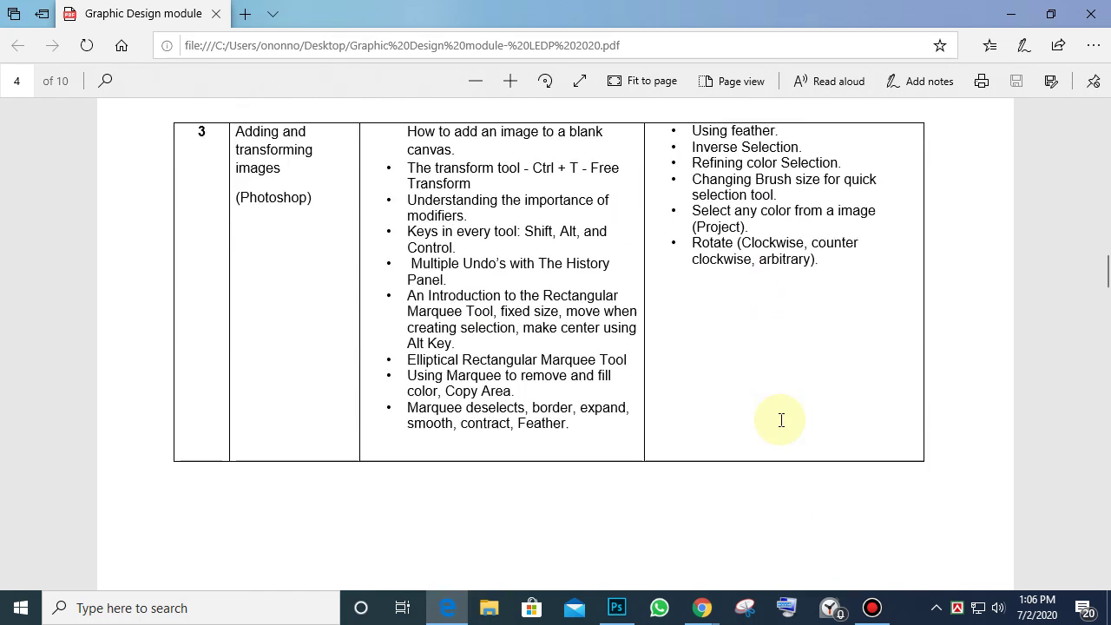
{"action": "scroll", "coordinate": [779, 425], "scroll_direction": "down", "scroll_amount": 3}
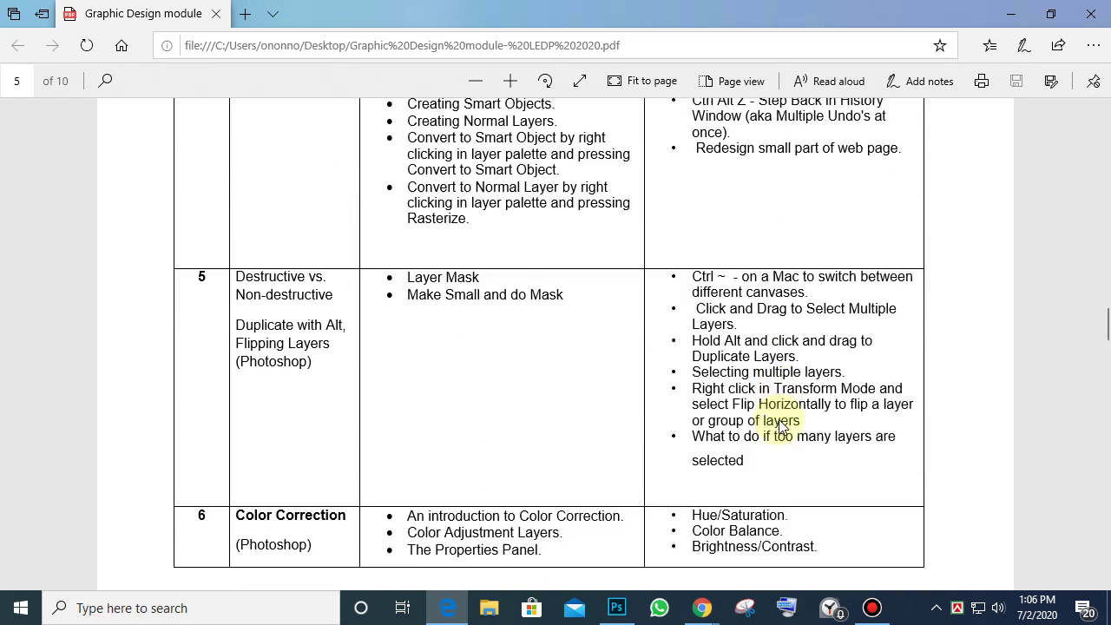
{"action": "scroll", "coordinate": [779, 425], "scroll_direction": "down", "scroll_amount": 8}
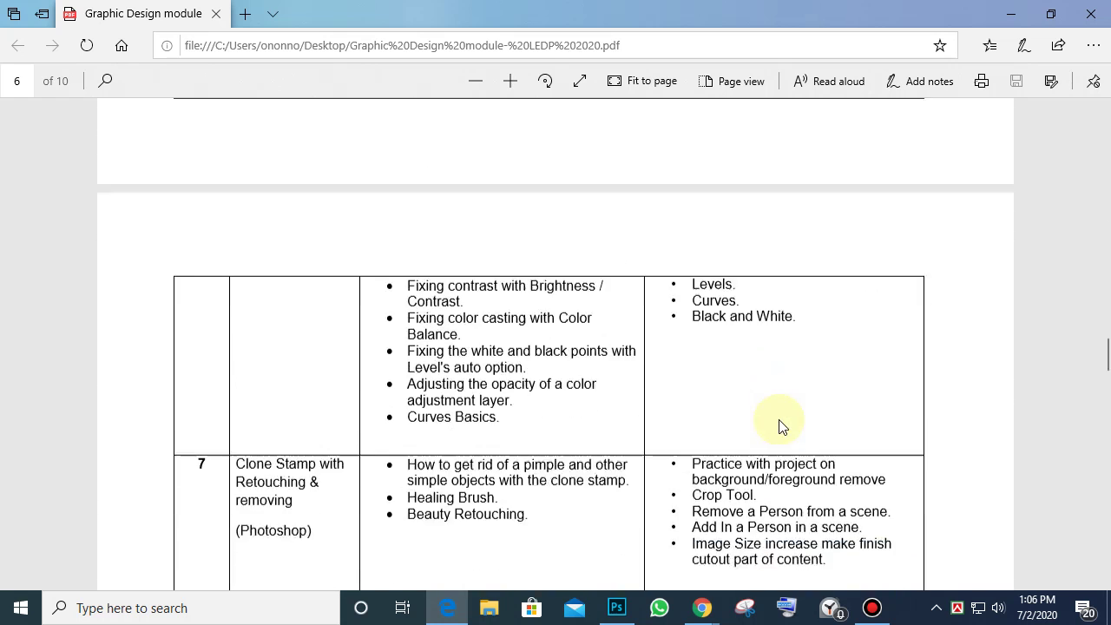
{"action": "scroll", "coordinate": [780, 425], "scroll_direction": "down", "scroll_amount": 6}
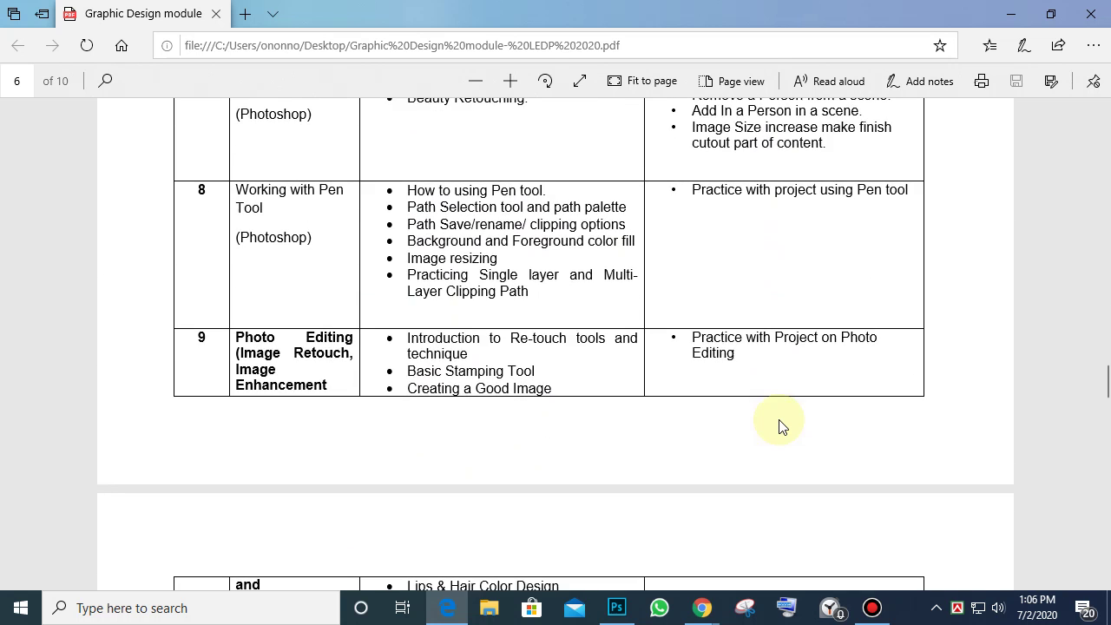
{"action": "scroll", "coordinate": [779, 420], "scroll_direction": "down", "scroll_amount": 4}
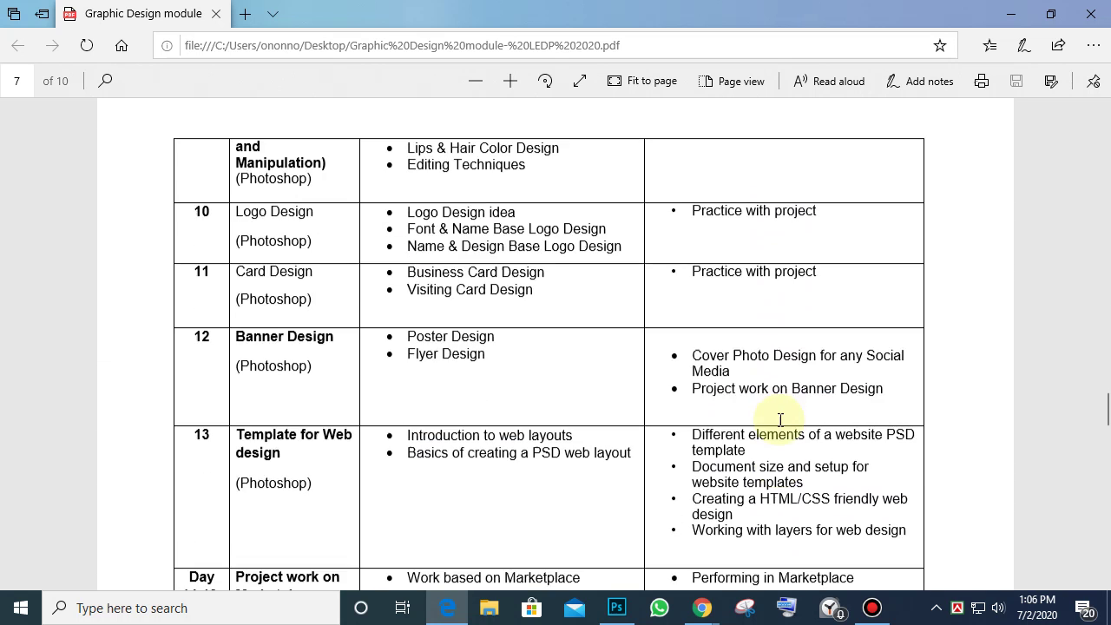
{"action": "scroll", "coordinate": [779, 420], "scroll_direction": "down", "scroll_amount": 1}
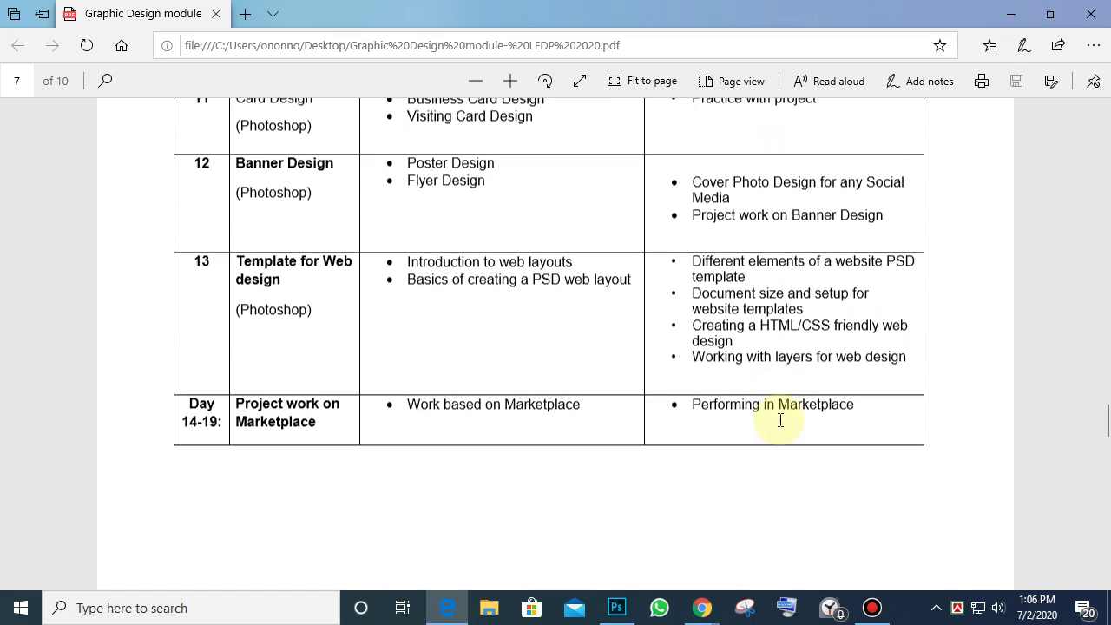
Highlight "Template for Web design (Photoshop)" in the Day 13 row, followed by "Project work on Marketplace" in the Day 14-19 row.
{"action": "scroll", "coordinate": [780, 420], "scroll_direction": "up", "scroll_amount": 1}
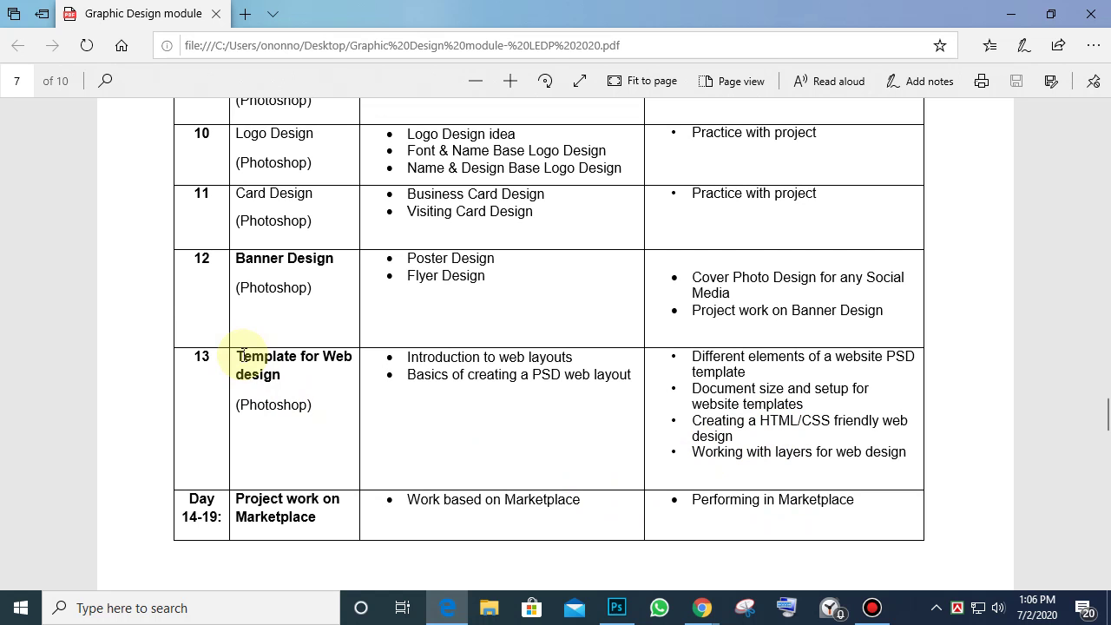
{"action": "left_click_drag", "start_coordinate": [237, 356], "coordinate": [315, 401]}
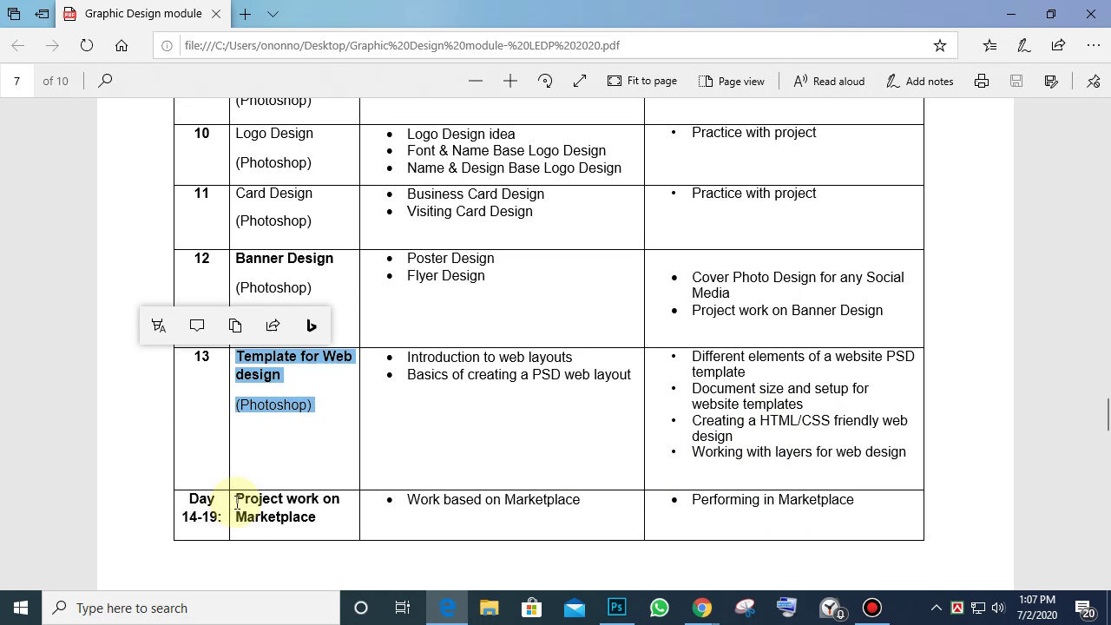
{"action": "left_click_drag", "start_coordinate": [237, 498], "coordinate": [321, 522]}
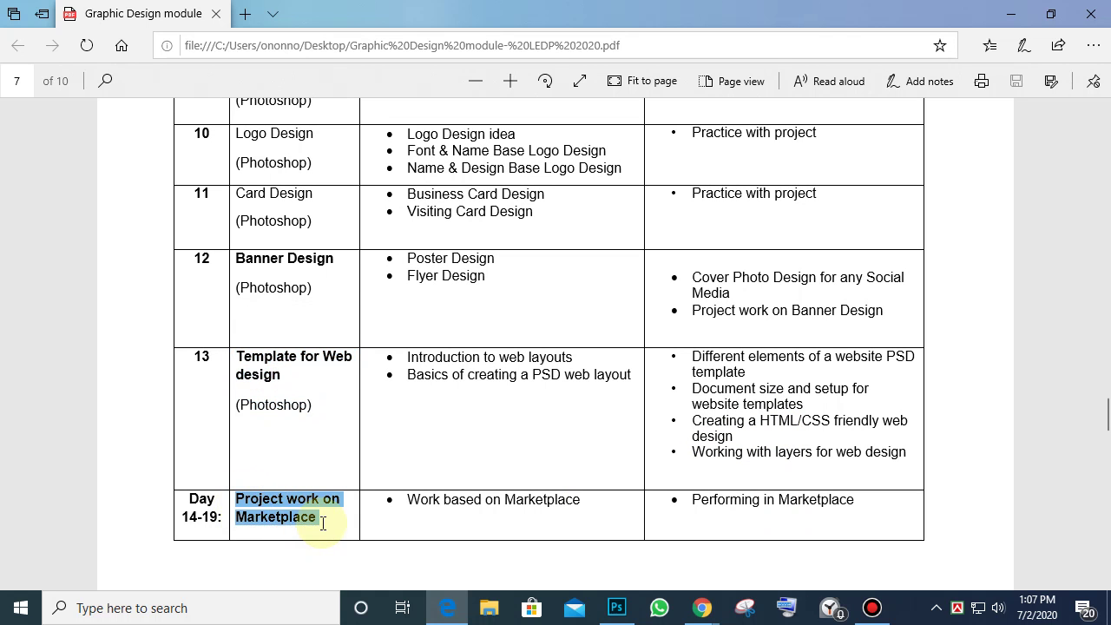
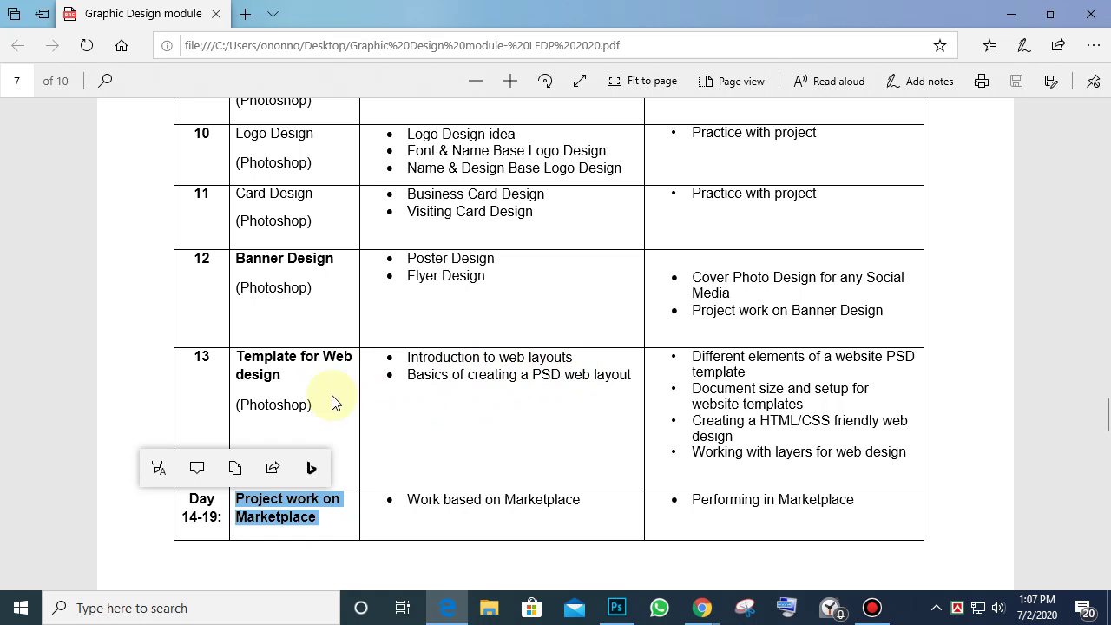
{"action": "left_click", "coordinate": [332, 519]}
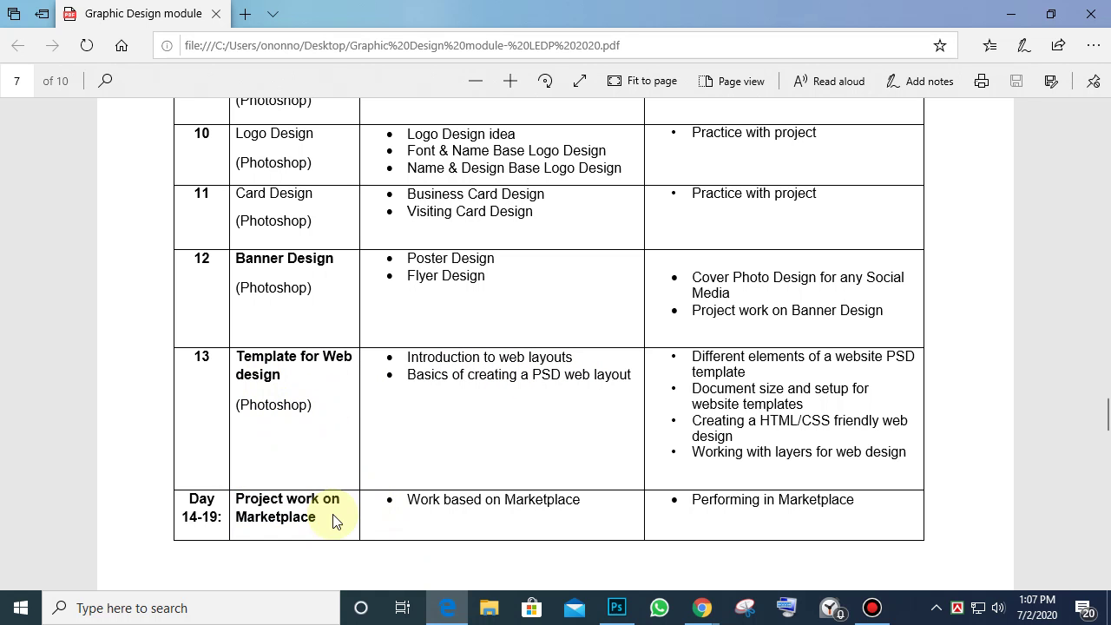
Highlight "PSD web layout" and "HTML/CSS" in the Day 13 session descriptions, clearing the selection after each.
{"action": "double_click", "coordinate": [545, 375]}
{"action": "left_click_drag", "start_coordinate": [582, 381], "coordinate": [633, 375]}
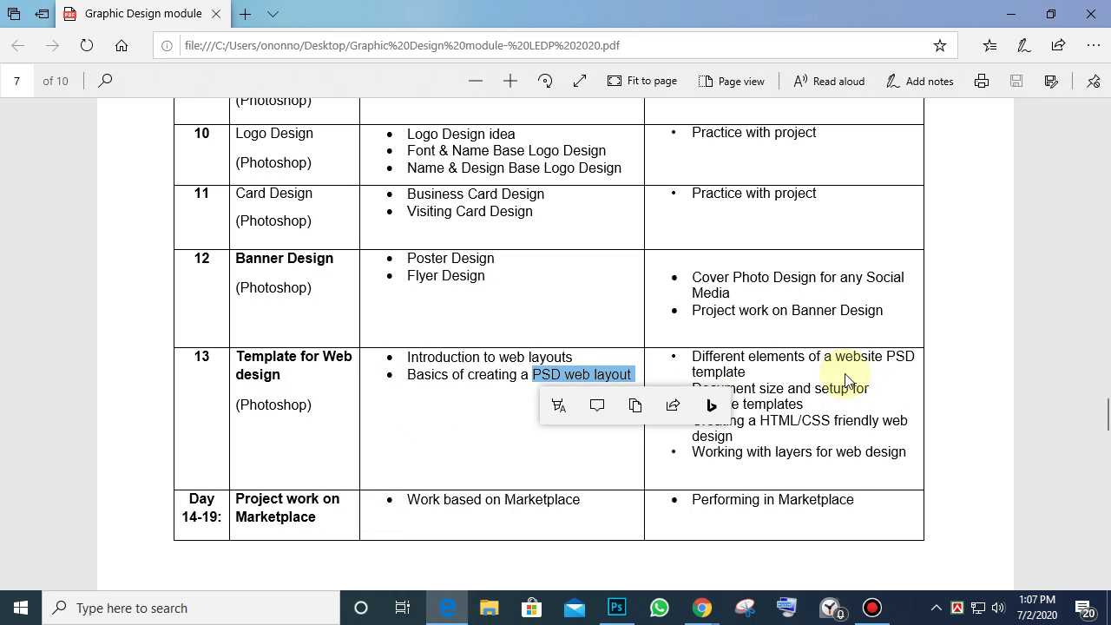
{"action": "left_click", "coordinate": [757, 373]}
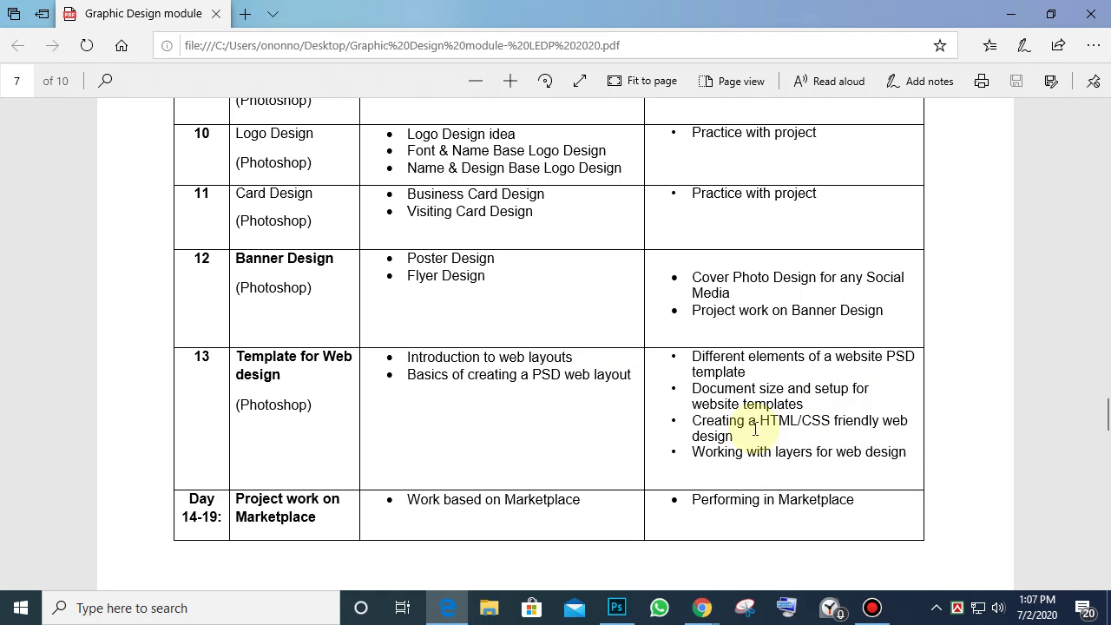
{"action": "double_click", "coordinate": [822, 423]}
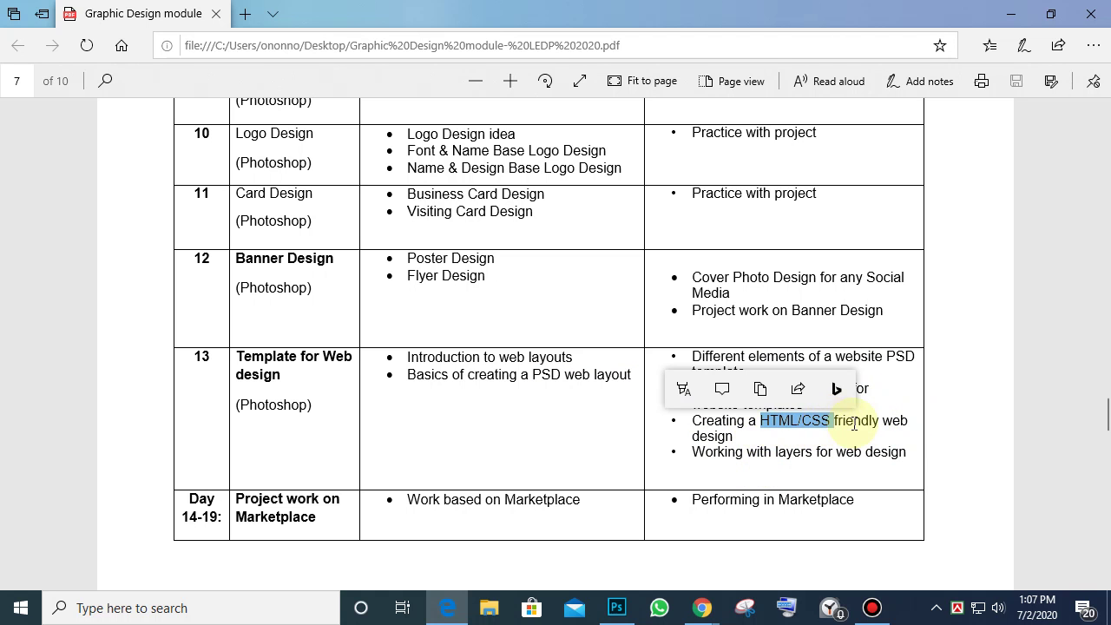
{"action": "left_click", "coordinate": [859, 423]}
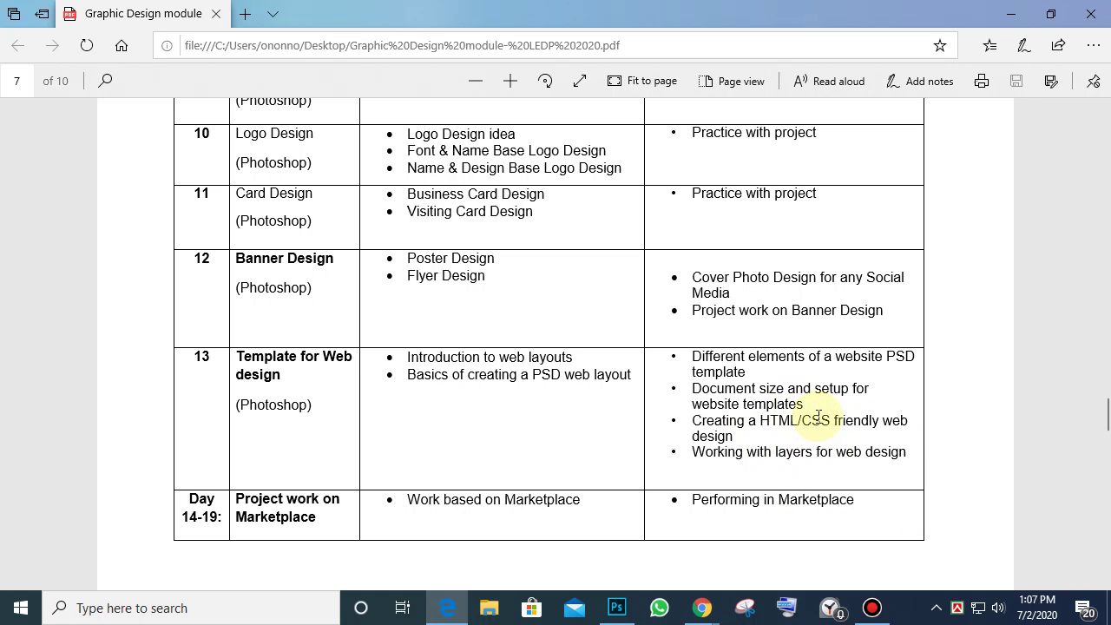
Highlight words in the Day 13 bullets on HTML/CSS friendly web design and working with layers, clearing each selection.
{"action": "left_click_drag", "start_coordinate": [862, 421], "coordinate": [835, 420]}
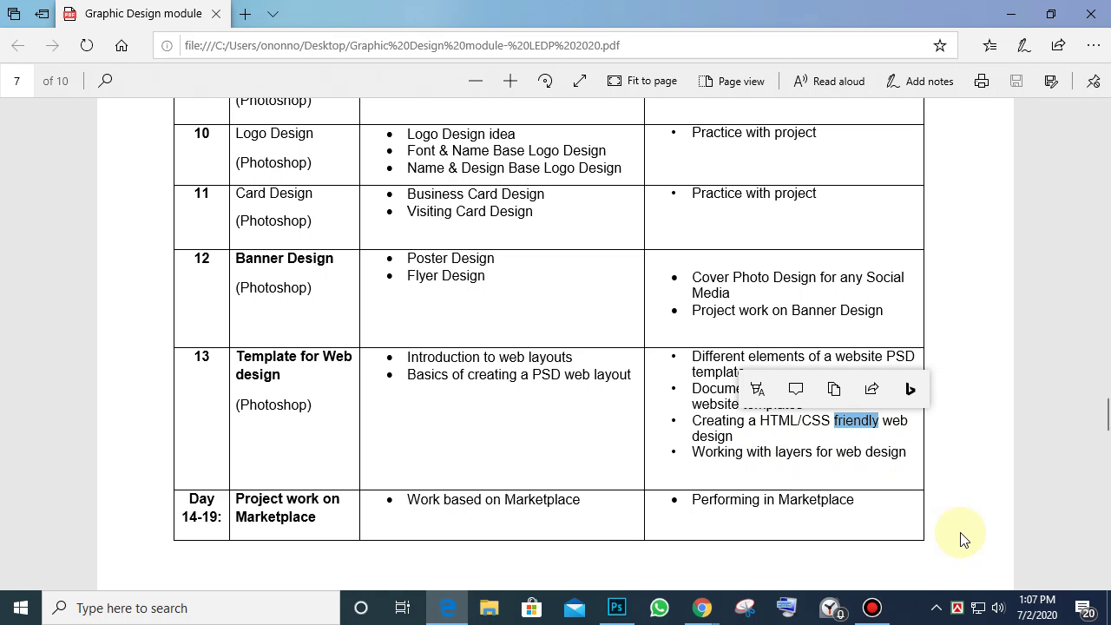
{"action": "left_click", "coordinate": [860, 424]}
{"action": "double_click", "coordinate": [780, 421]}
{"action": "double_click", "coordinate": [816, 422]}
{"action": "left_click", "coordinate": [817, 422]}
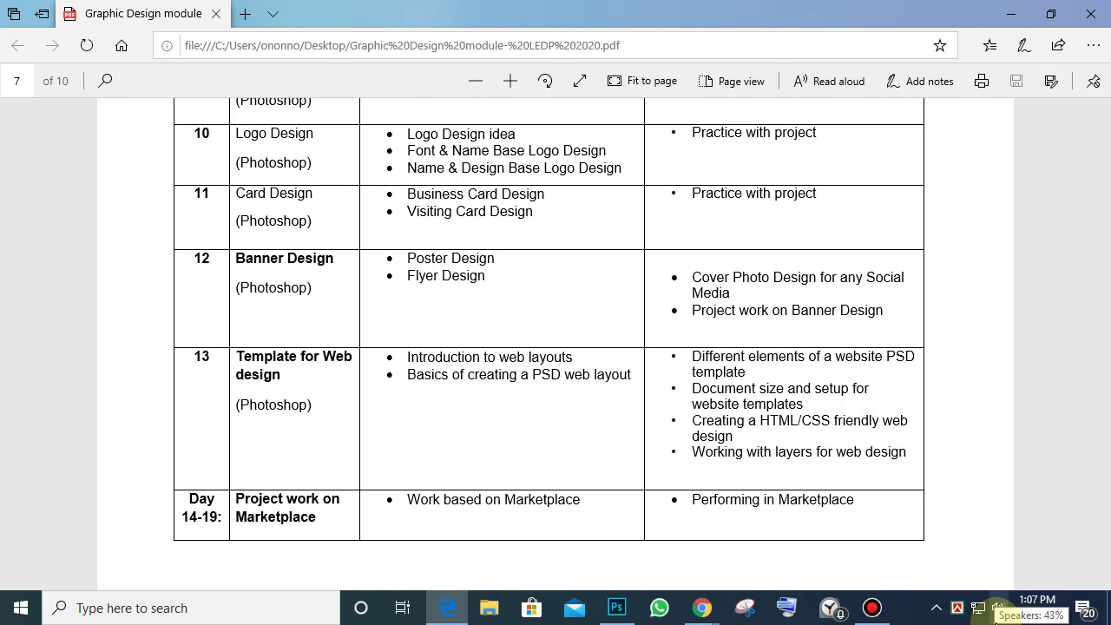
{"action": "double_click", "coordinate": [794, 452]}
{"action": "left_click_drag", "start_coordinate": [833, 452], "coordinate": [911, 453]}
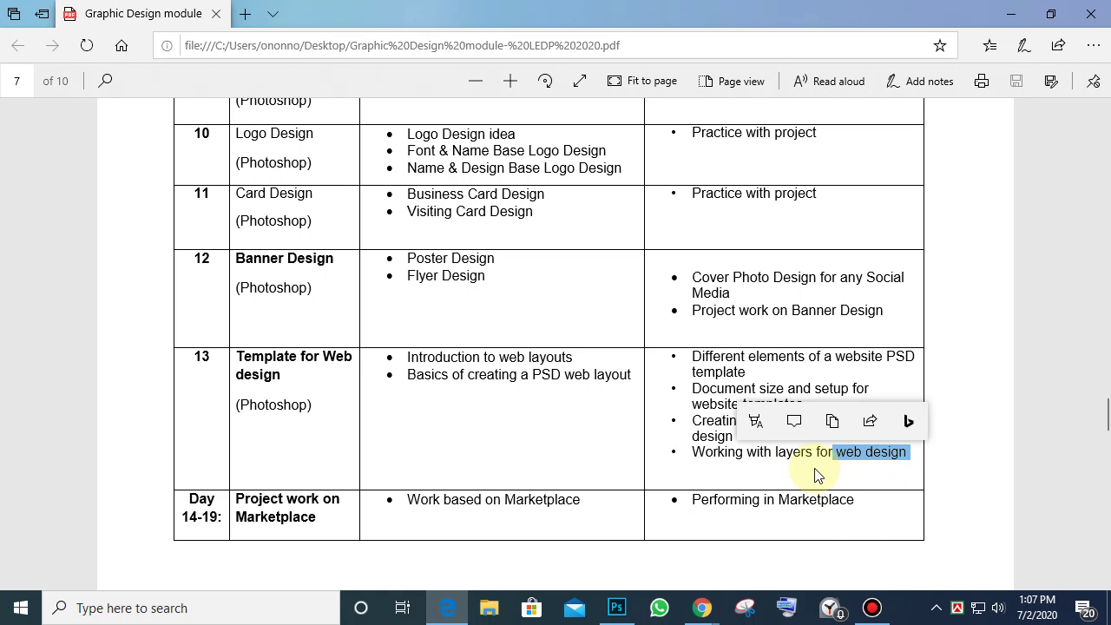
{"action": "left_click", "coordinate": [848, 454]}
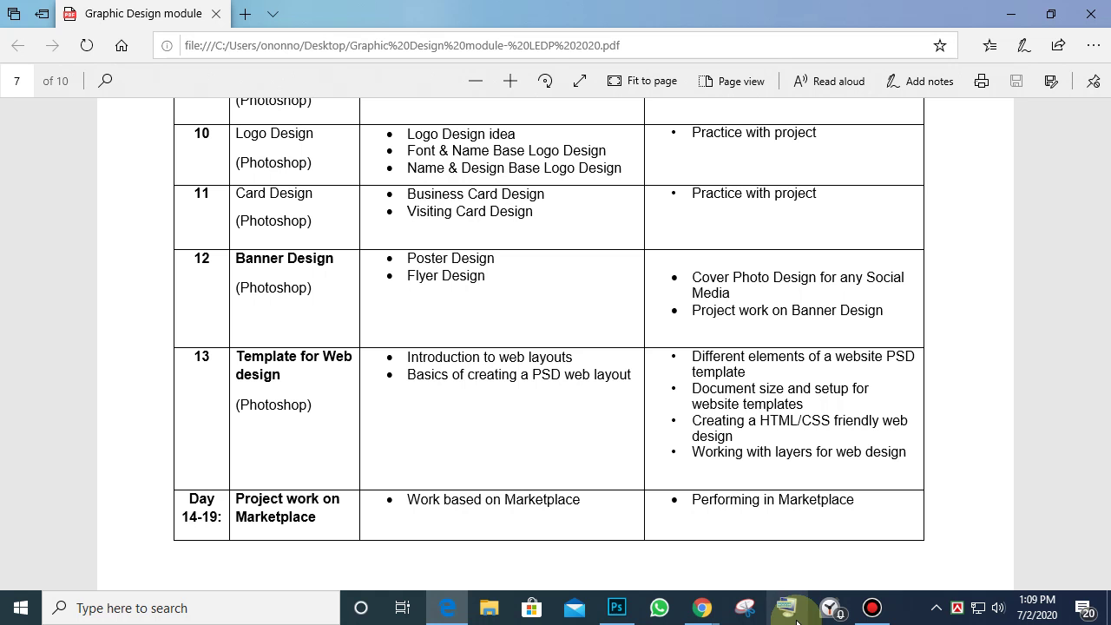
Close the Graphic Design module PDF, and bring up the HTML color codes page in Chrome and minimize it.
{"action": "left_click", "coordinate": [1091, 14]}
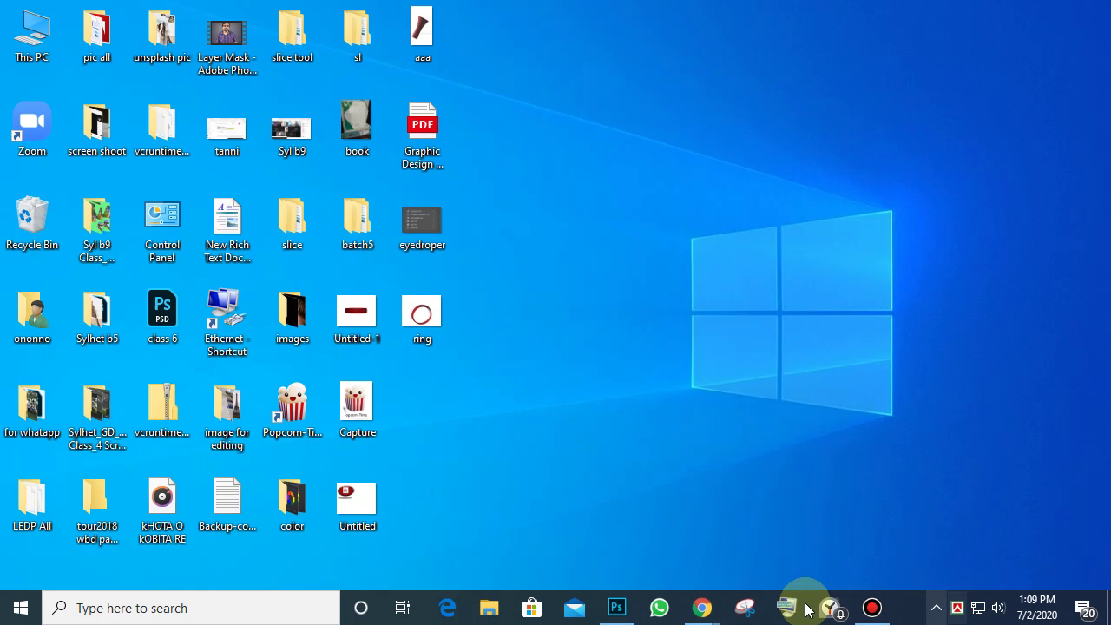
{"action": "mouse_move", "coordinate": [710, 615]}
{"action": "left_click", "coordinate": [630, 543]}
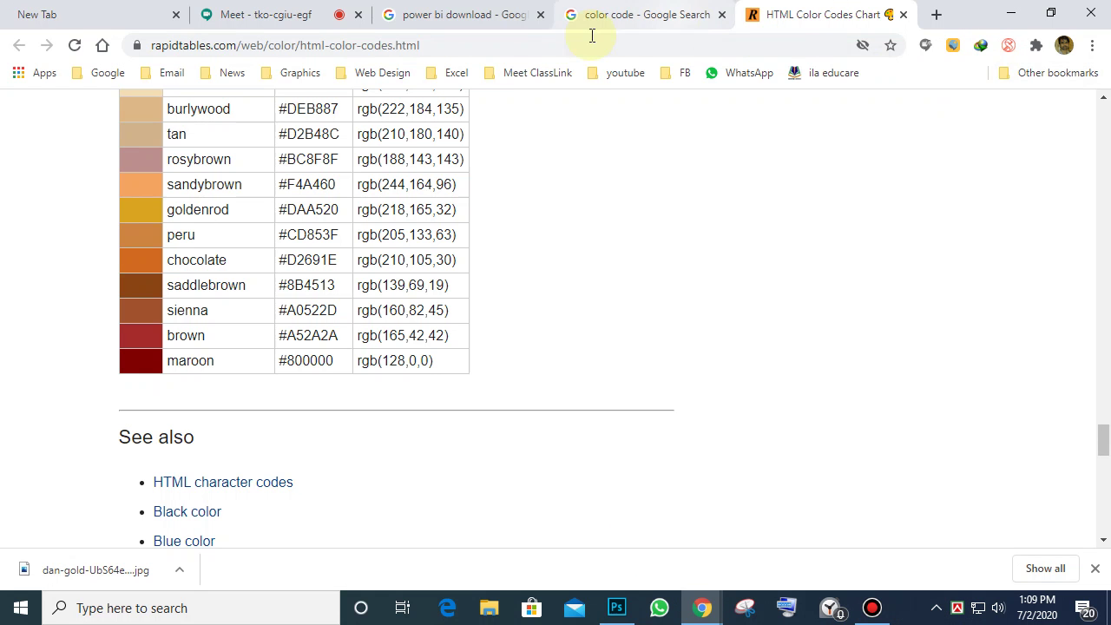
{"action": "left_click", "coordinate": [1010, 19]}
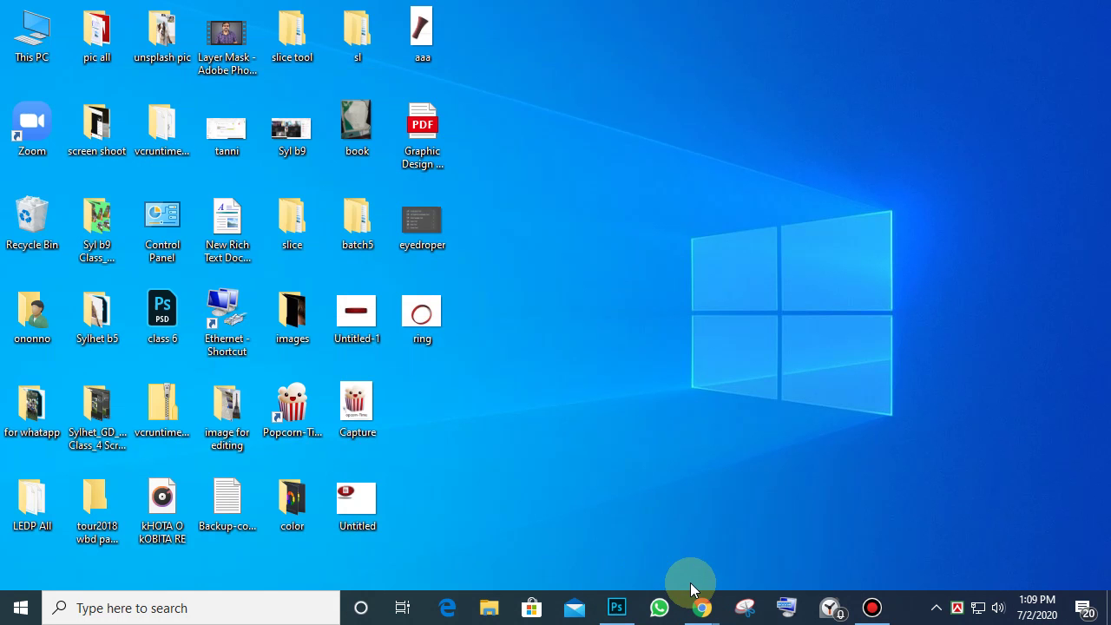
{"action": "mouse_move", "coordinate": [703, 614]}
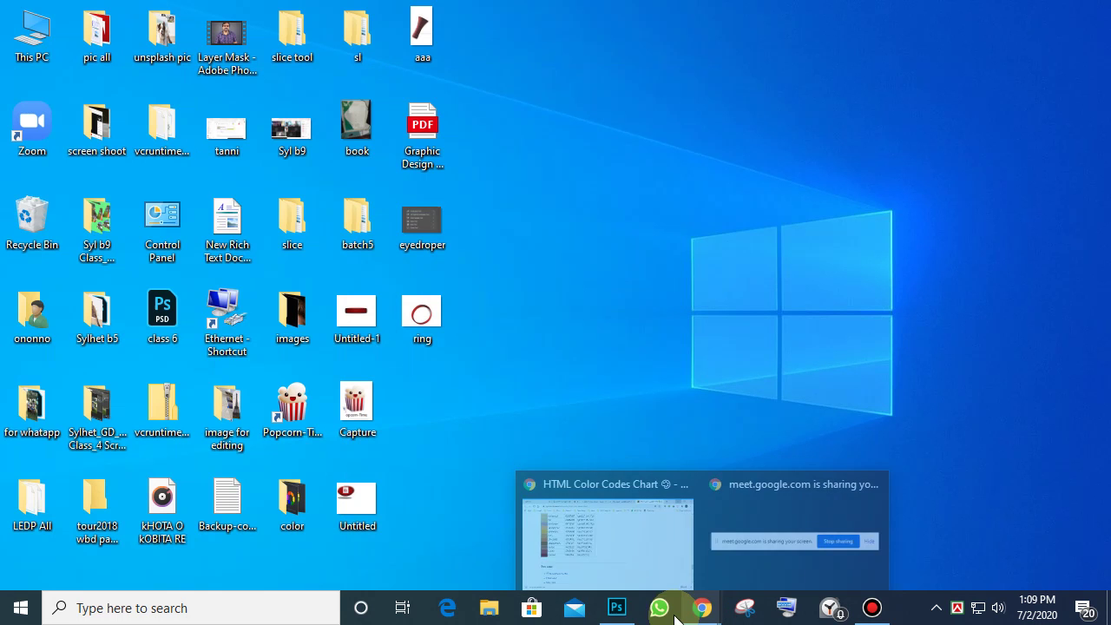
Switch to Photoshop and start a Save As of Untitled-2 on the Desktop, naming it "habigonj_GD_batch_6 Class_8".
{"action": "left_click", "coordinate": [616, 607]}
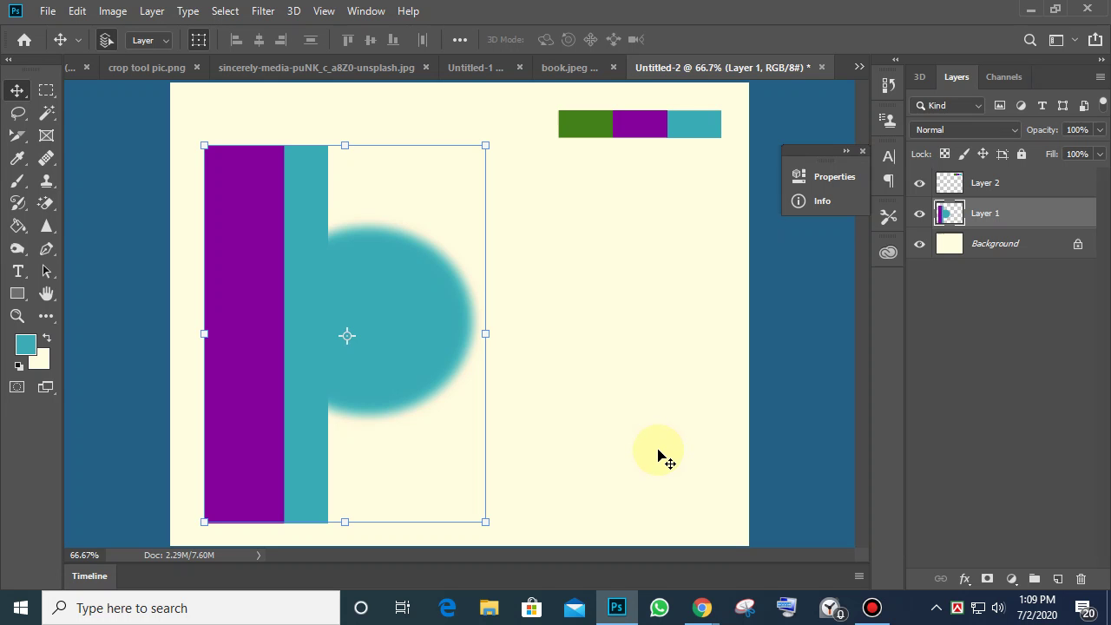
{"action": "left_click", "coordinate": [628, 445]}
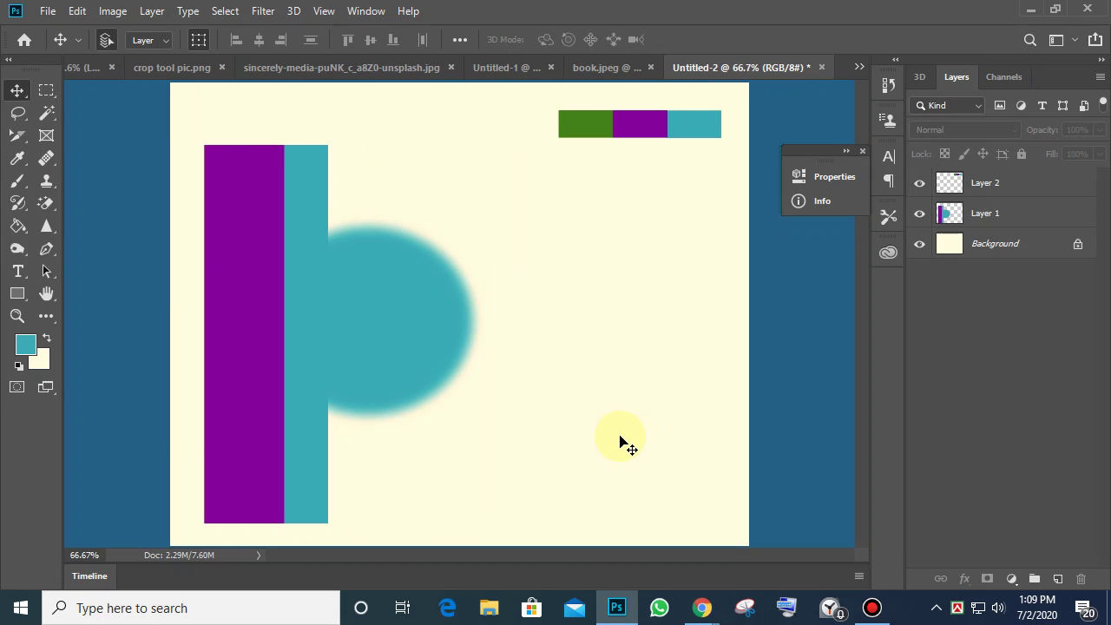
{"action": "left_click", "coordinate": [47, 11]}
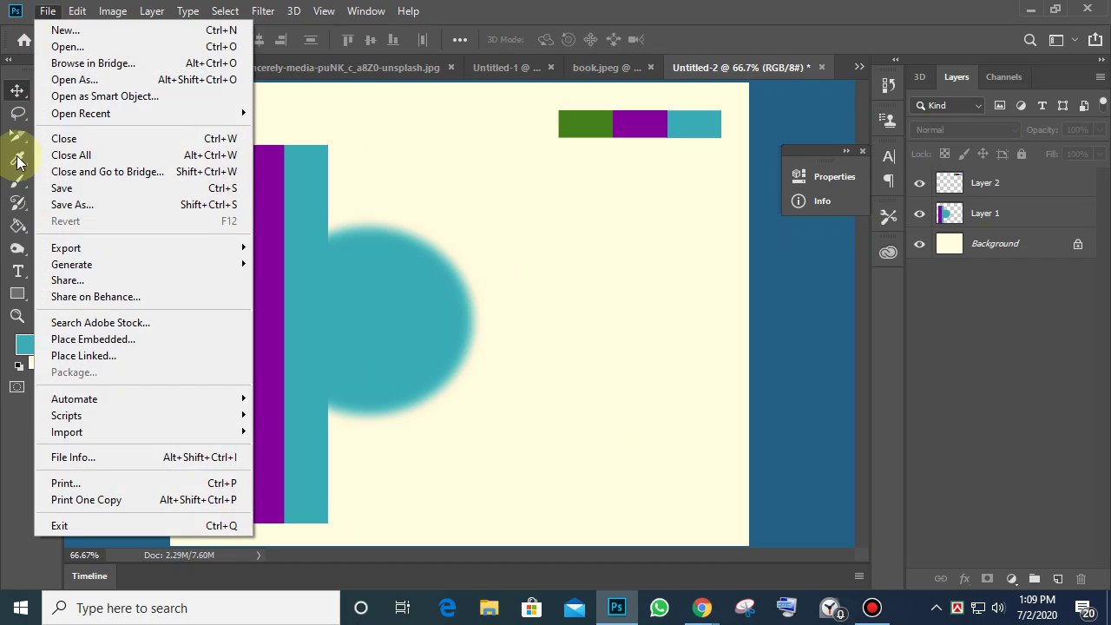
{"action": "left_click", "coordinate": [59, 206]}
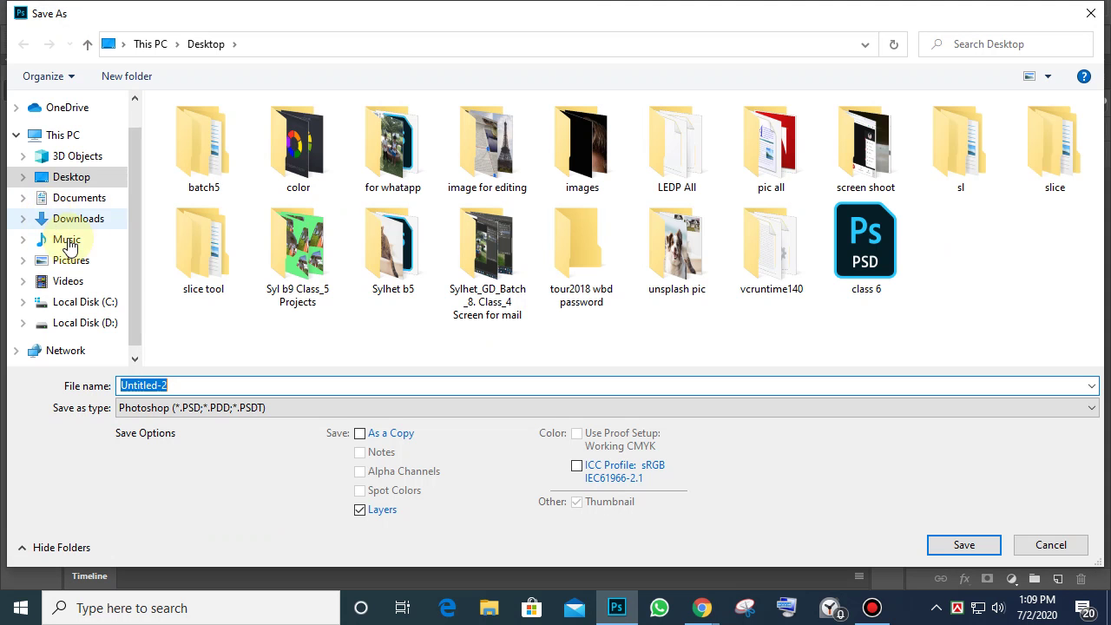
{"action": "scroll", "coordinate": [131, 214], "scroll_direction": "up", "scroll_amount": 1}
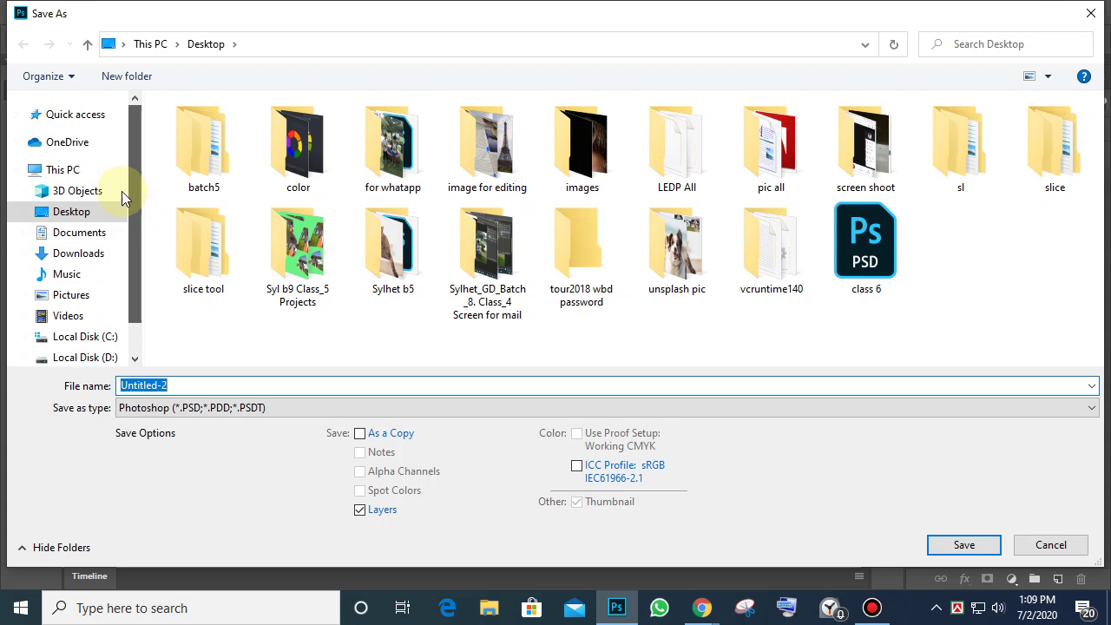
{"action": "left_click", "coordinate": [69, 212]}
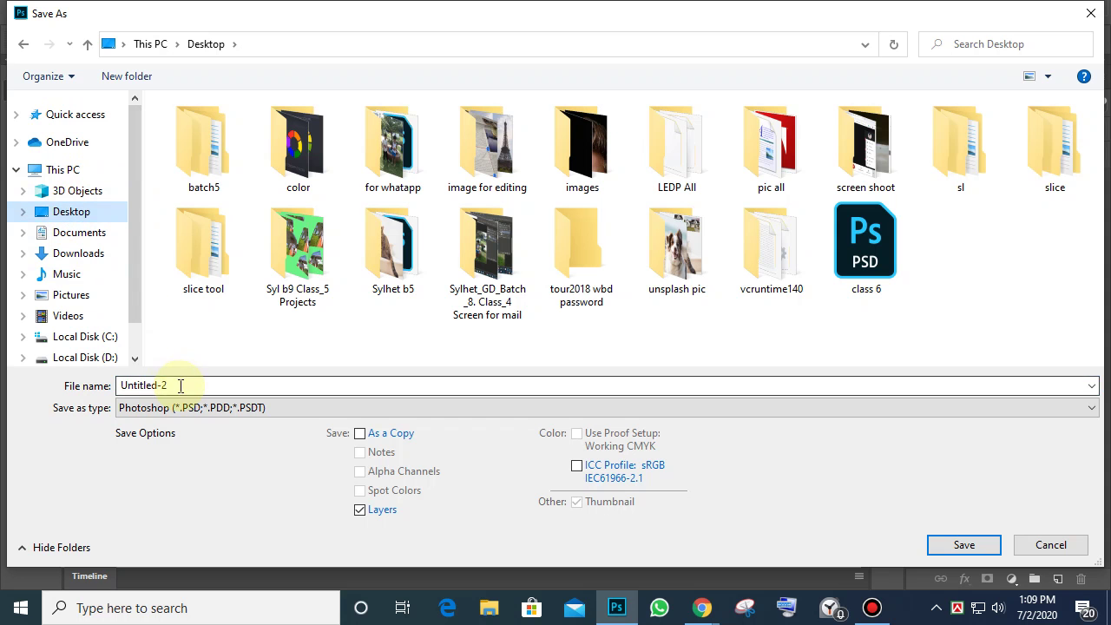
{"action": "type", "text": "habigonh"}
{"action": "key", "text": "BackSpace"}
{"action": "type", "text": "j"}
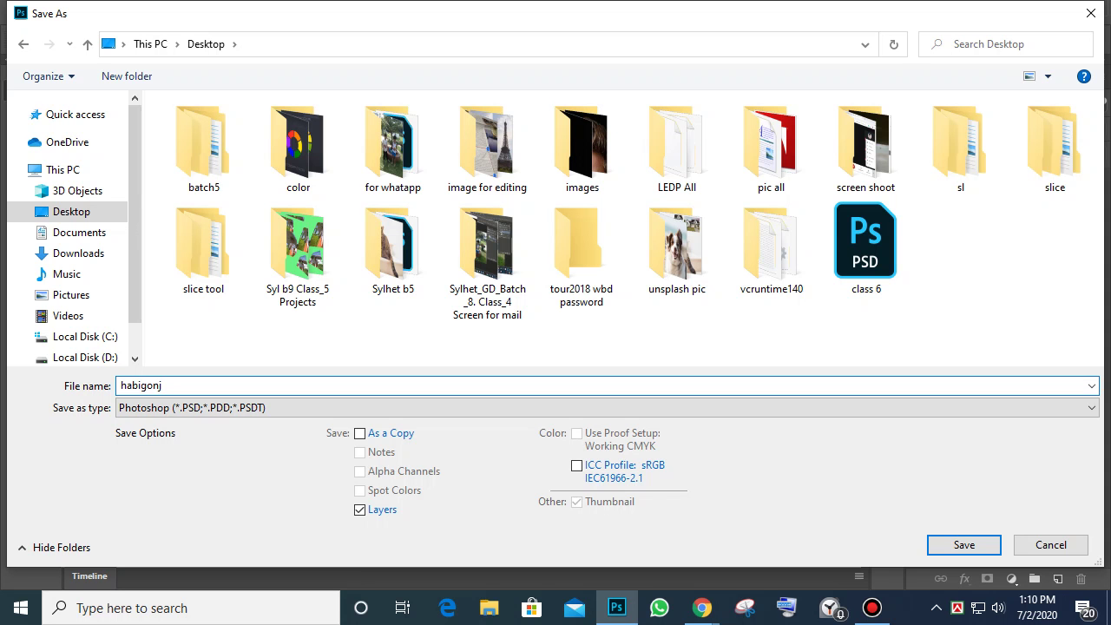
{"action": "type", "text": "_GD_batch_6 Class_8"}
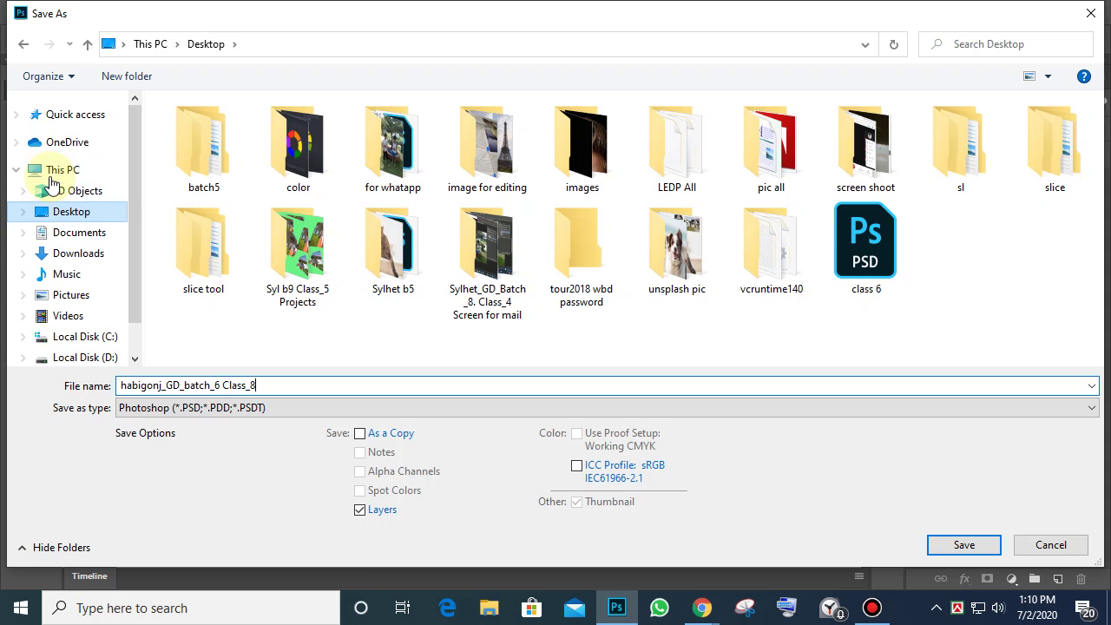
Set the format to JPEG, change the file name to "habigonj_GD_batch_6 Class_9", and save with Maximum quality 12 and Progressive format.
{"action": "left_click", "coordinate": [154, 298]}
{"action": "left_click", "coordinate": [285, 408]}
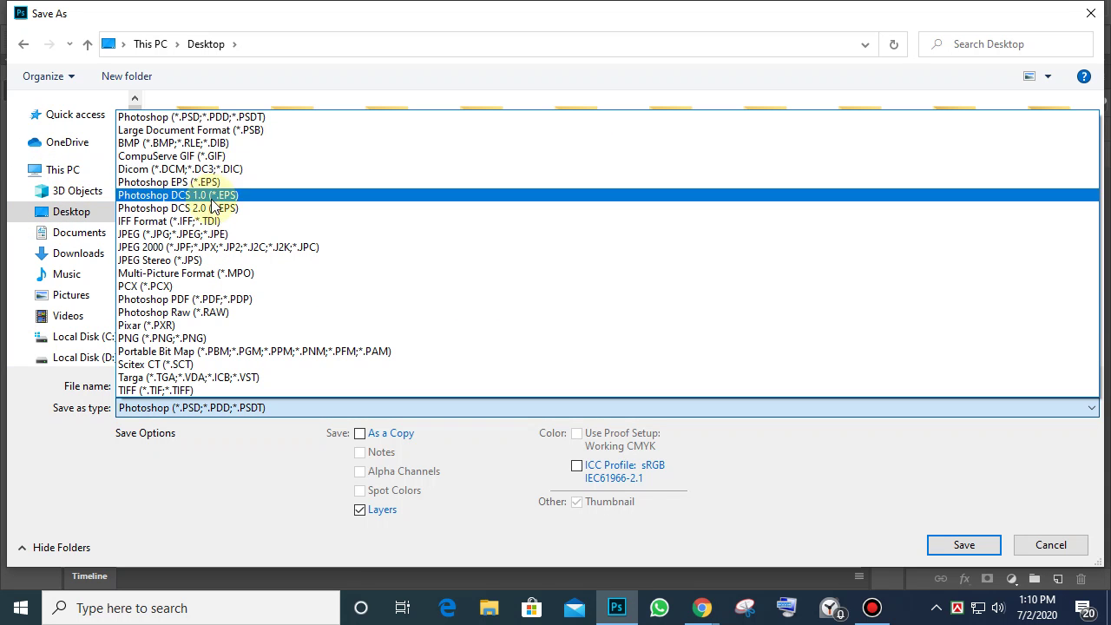
{"action": "left_click", "coordinate": [173, 233]}
{"action": "left_click", "coordinate": [257, 385]}
{"action": "left_click", "coordinate": [260, 385]}
{"action": "key", "text": "BackSpace"}
{"action": "type", "text": "9"}
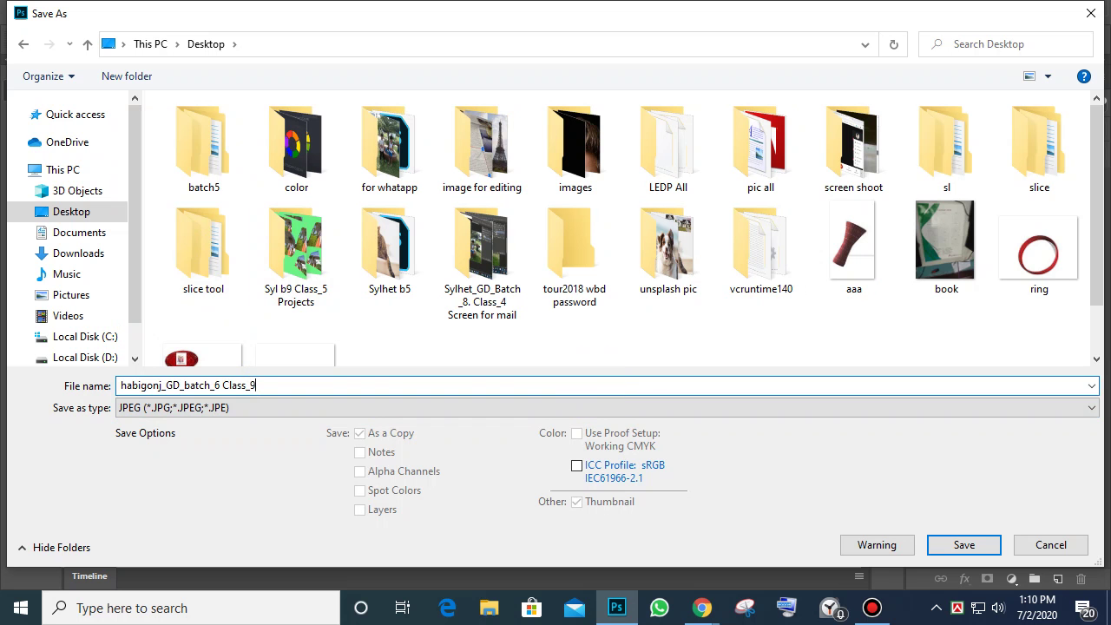
{"action": "left_click", "coordinate": [964, 545]}
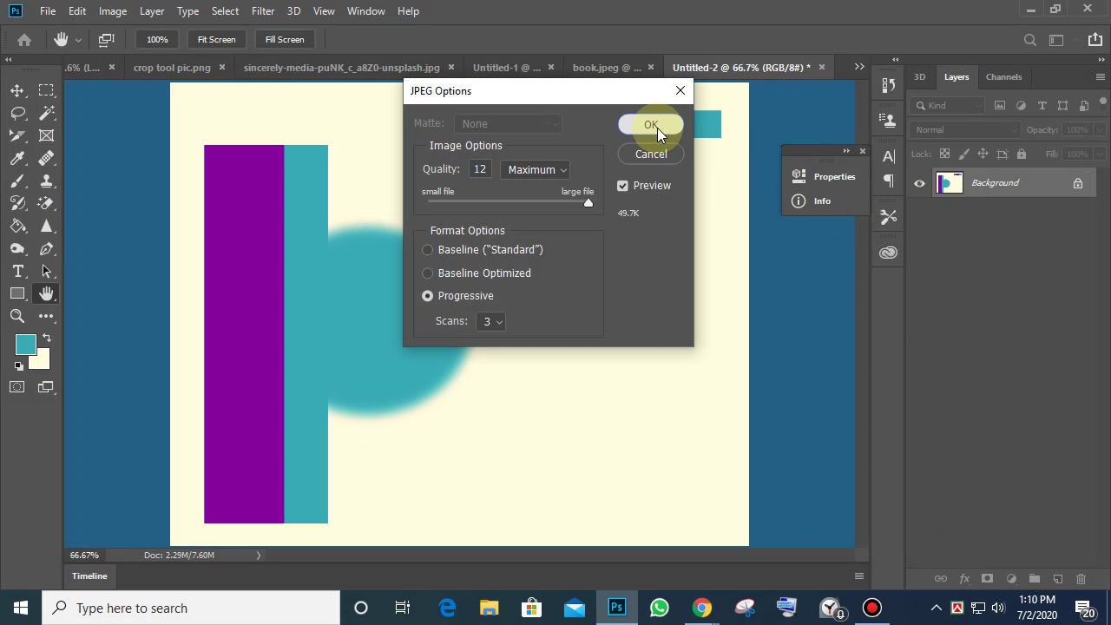
{"action": "left_click", "coordinate": [651, 125]}
Minimize Photoshop and open the name of the saved Class_9 image on the desktop for editing, leaving it unedited.
{"action": "left_click", "coordinate": [1031, 10]}
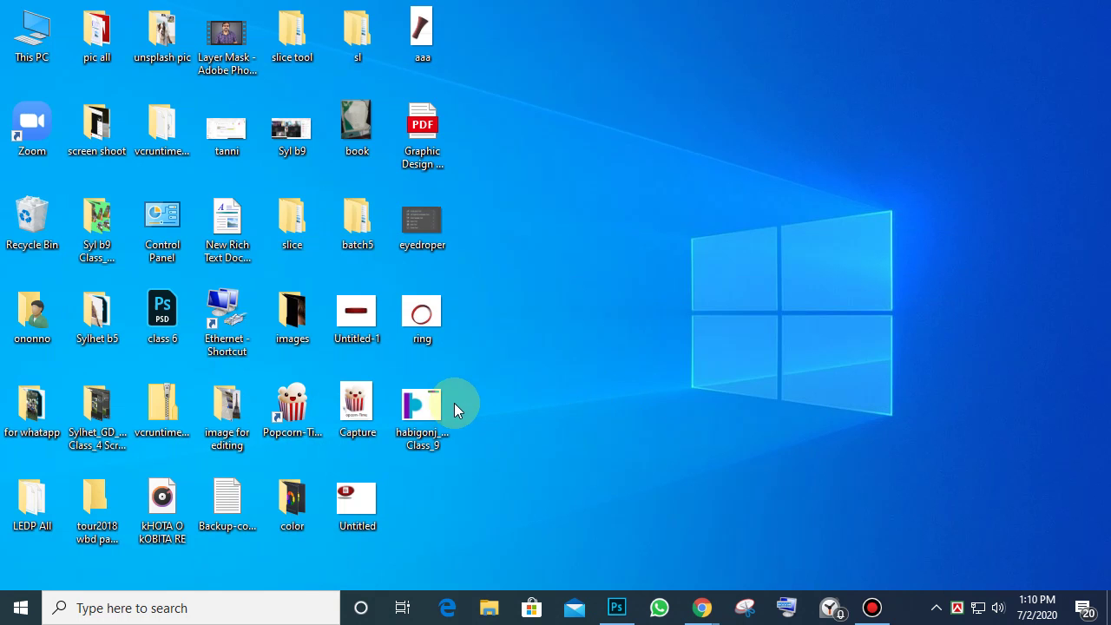
{"action": "left_click", "coordinate": [435, 439]}
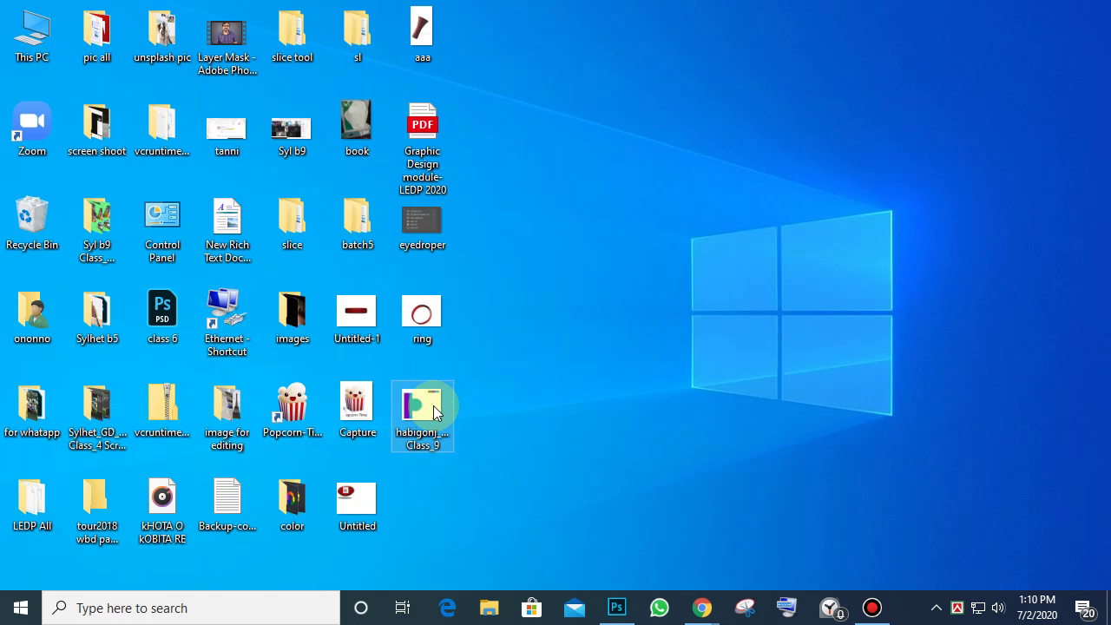
{"action": "mouse_move", "coordinate": [414, 384]}
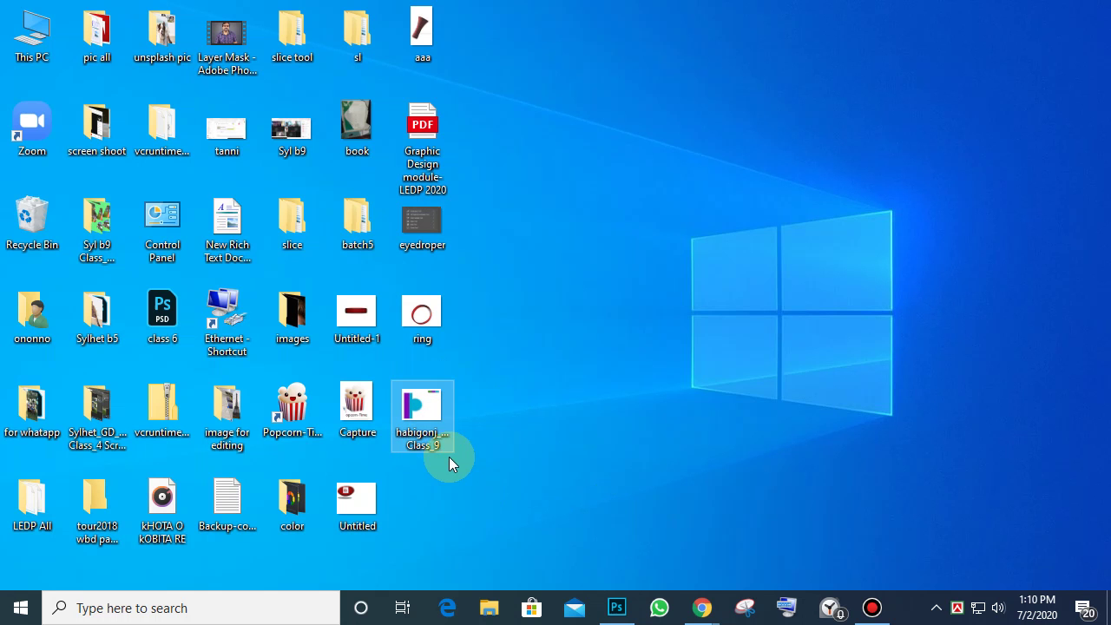
{"action": "left_click", "coordinate": [435, 444]}
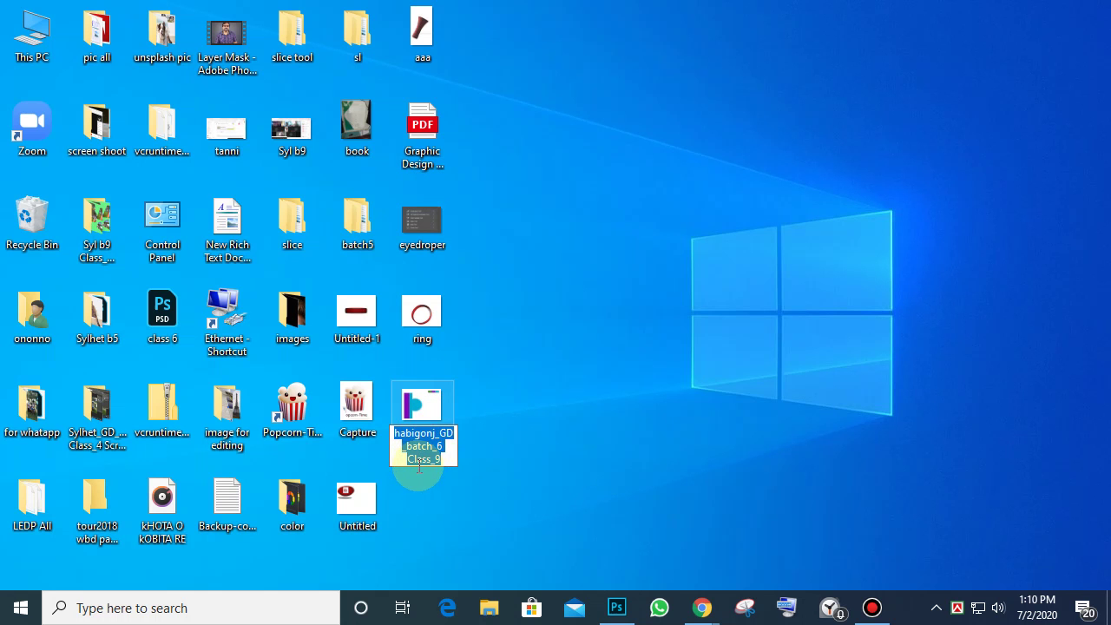
{"action": "left_click", "coordinate": [410, 459]}
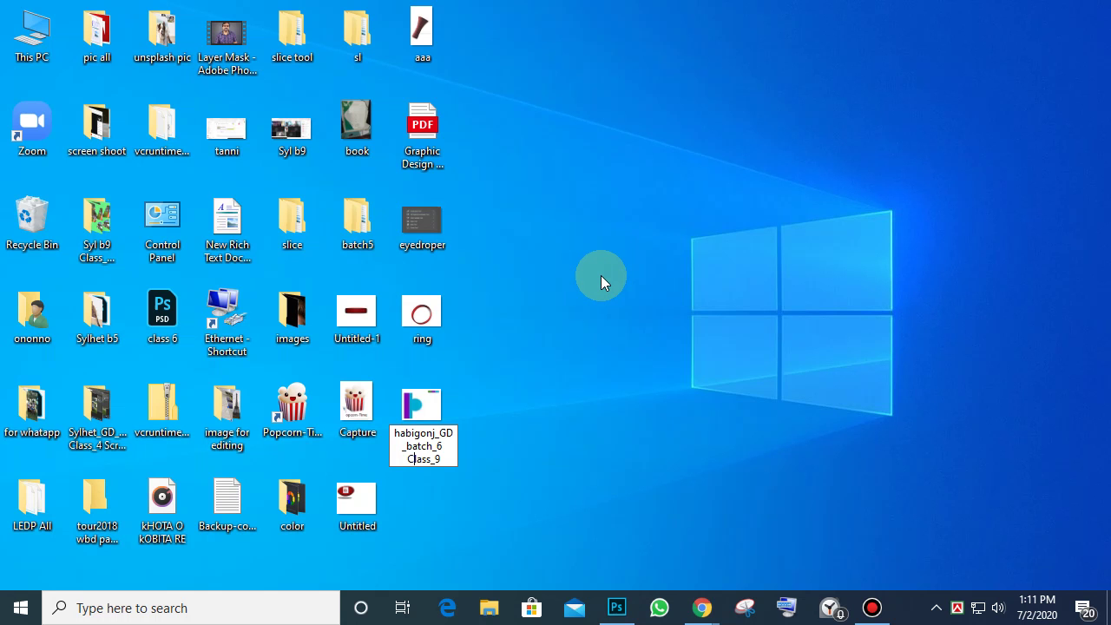
{"action": "left_click", "coordinate": [707, 608]}
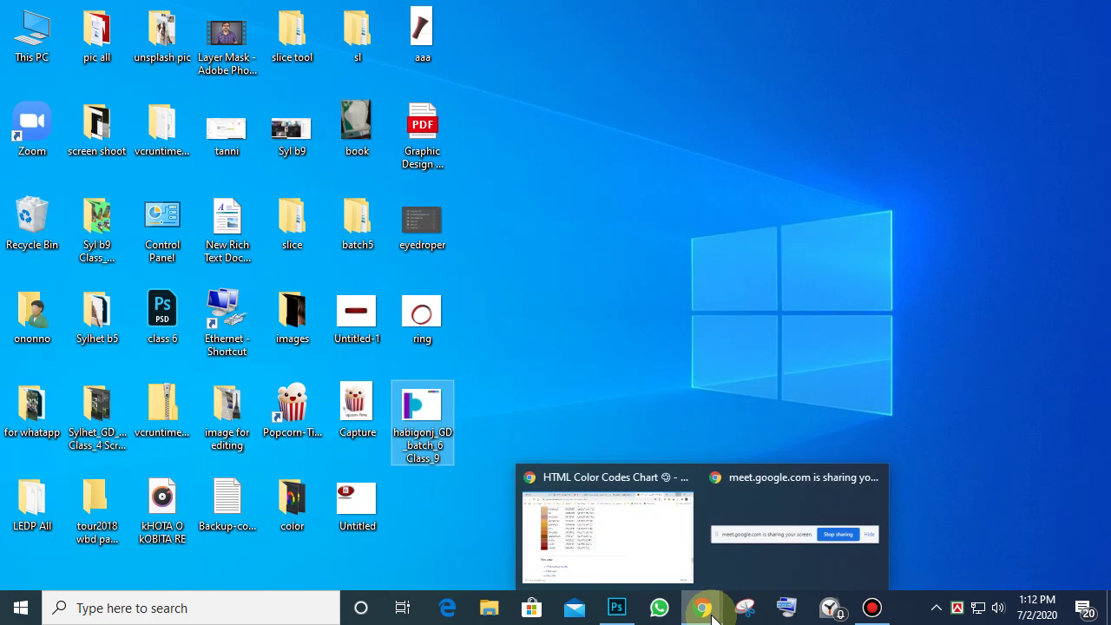
Switch back to Photoshop, move the Layer 1 artwork up and to the right, and select the Eyedropper Tool, showing its tool group.
{"action": "left_click", "coordinate": [618, 608]}
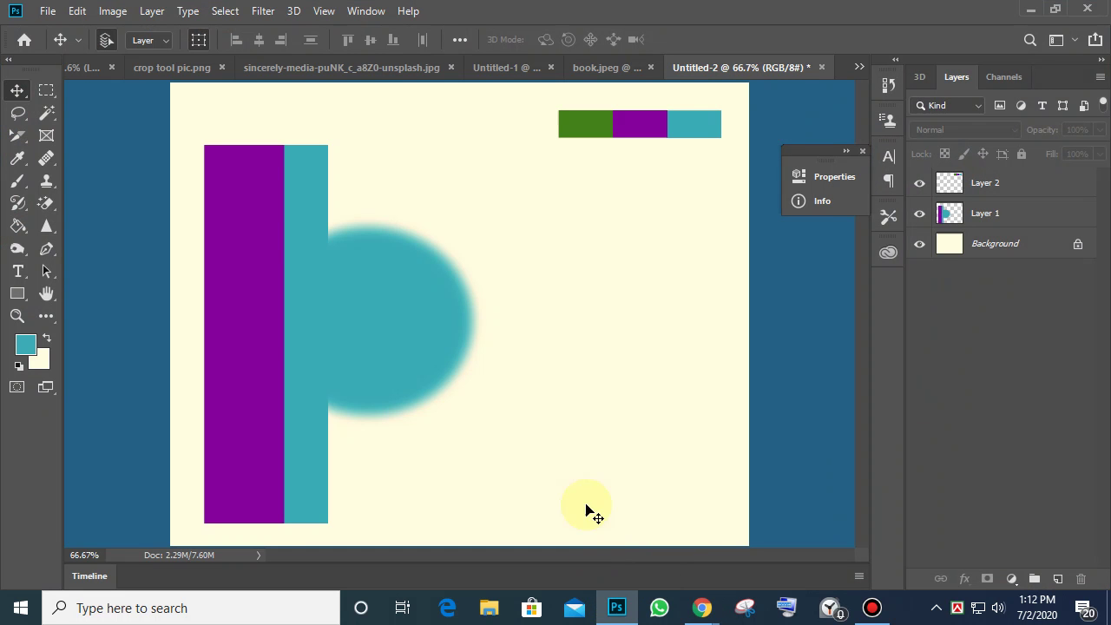
{"action": "left_click_drag", "start_coordinate": [300, 325], "coordinate": [360, 282]}
{"action": "left_click", "coordinate": [20, 138]}
{"action": "left_click", "coordinate": [17, 157]}
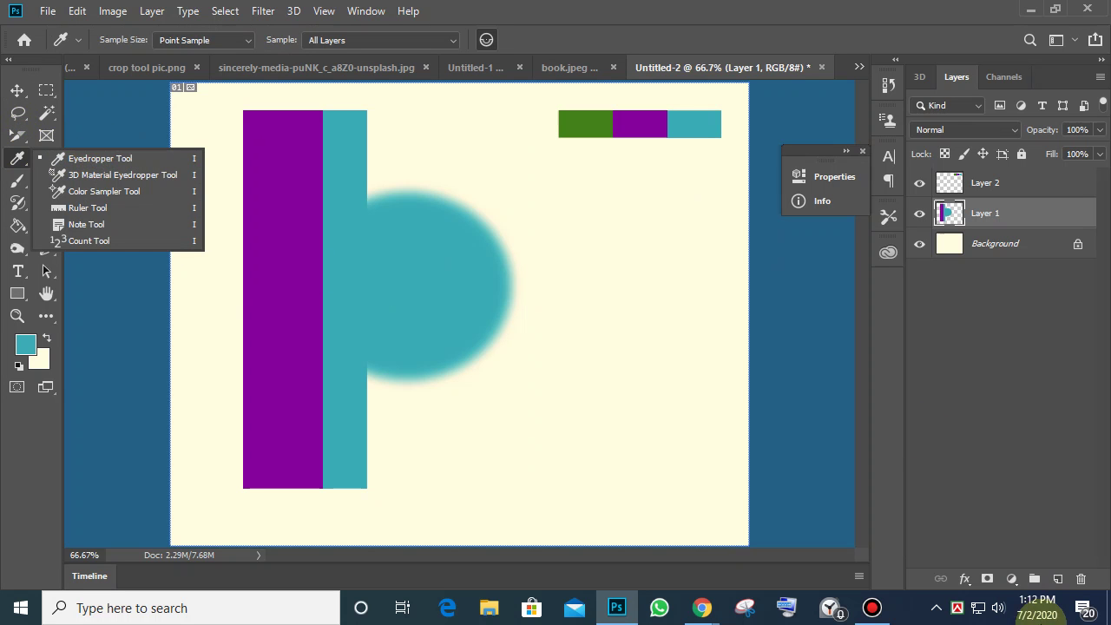
{"action": "left_click", "coordinate": [872, 608]}
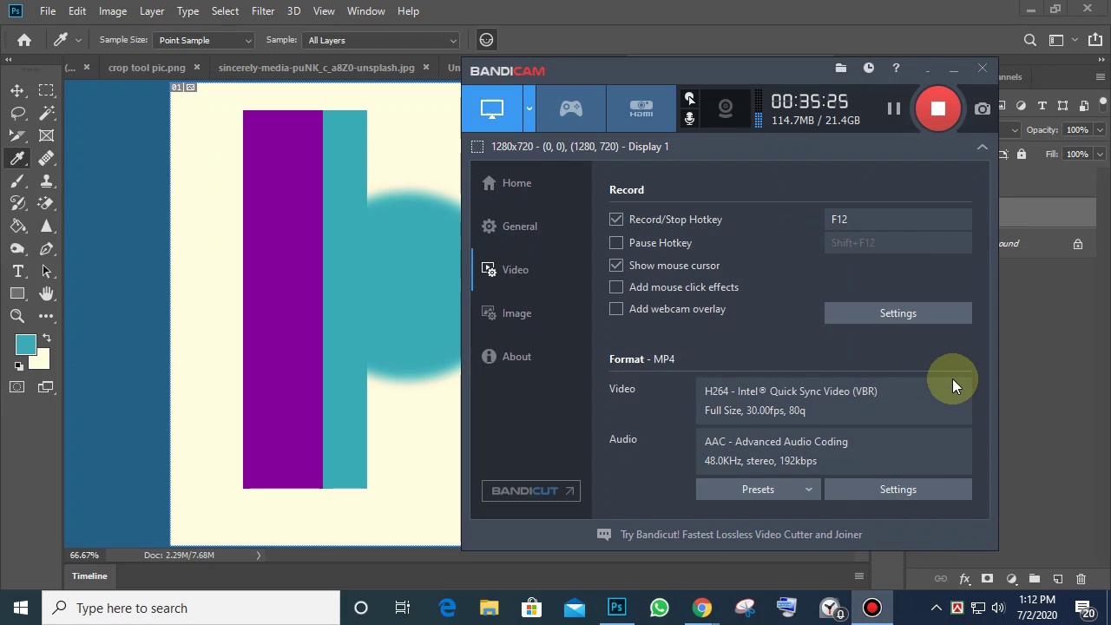